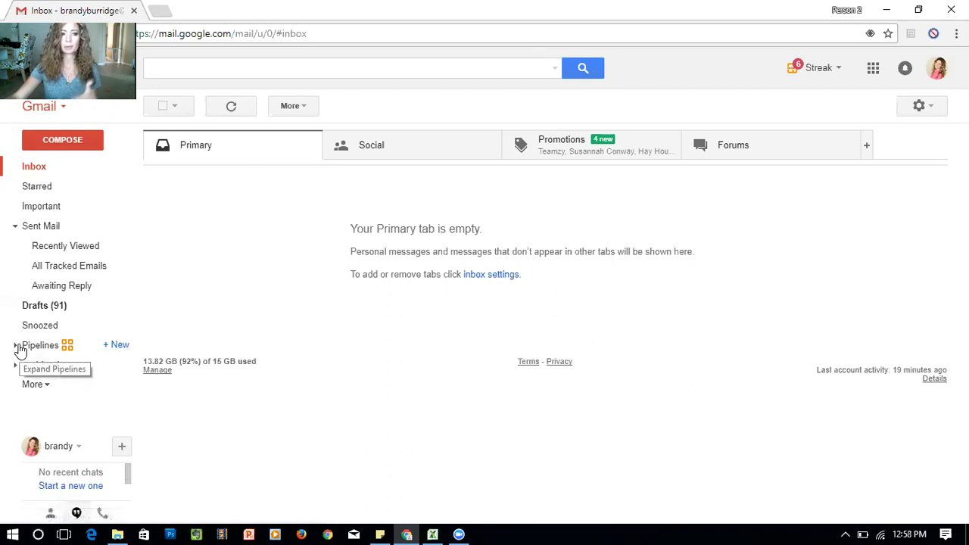
Start a new pipeline from the Sales / CRM template and create it shared with the team
click(119, 346)
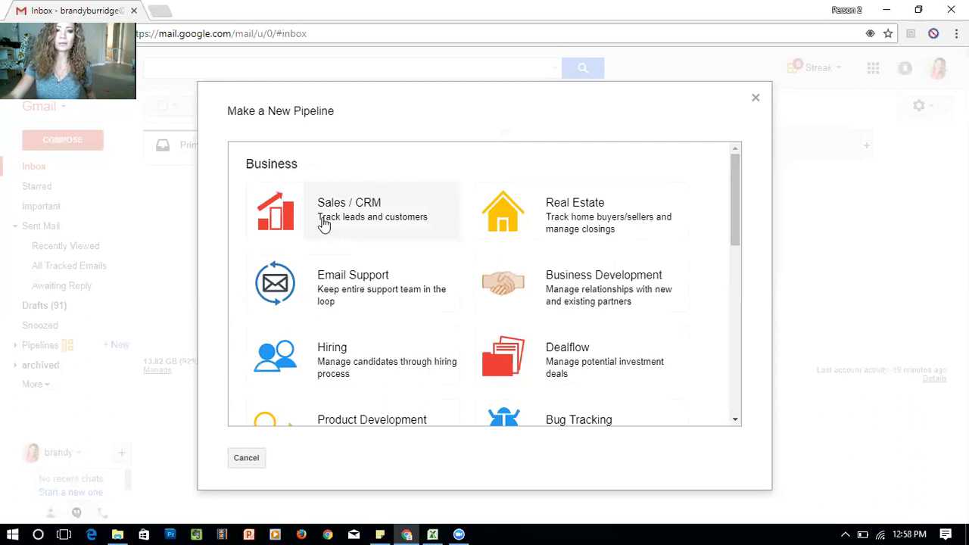
click(323, 221)
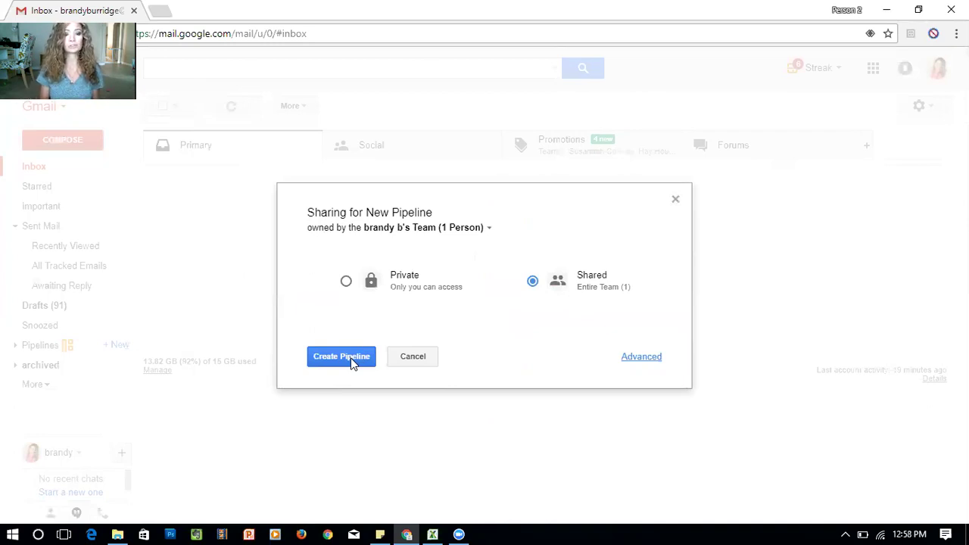
click(342, 356)
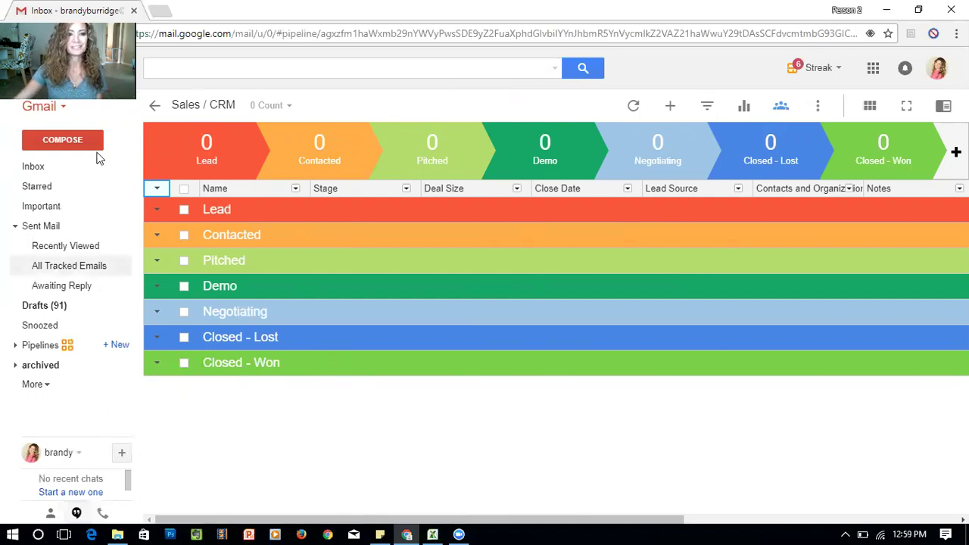
Rename the new pipeline's title to 'prospects'
double_click(181, 106)
click(182, 106)
double_click(182, 106)
click(235, 106)
triple_click(235, 106)
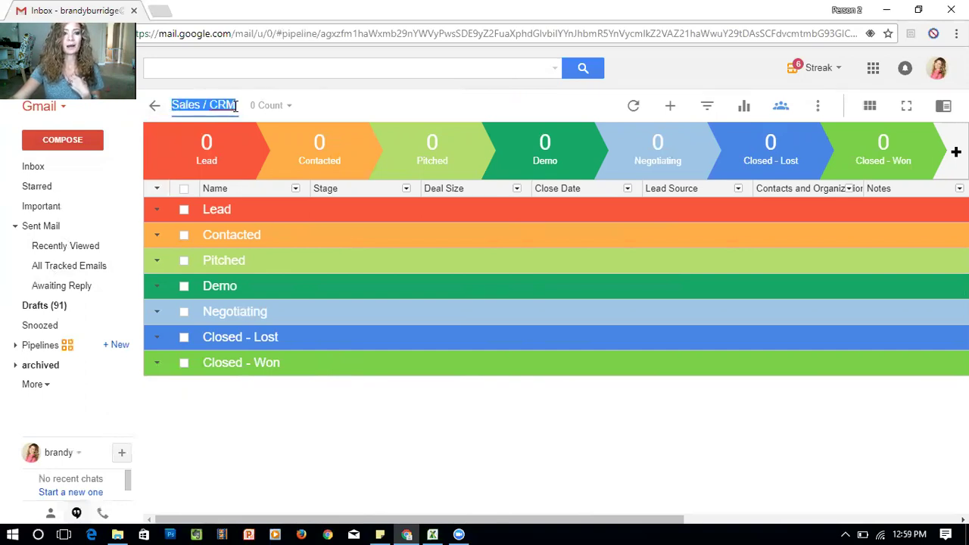
text(prop)
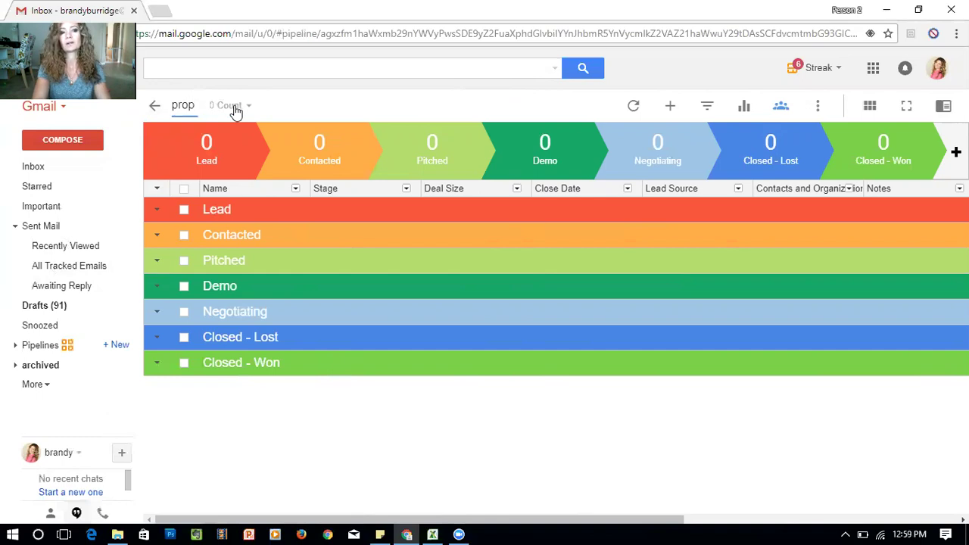
key(BackSpace)
text(sp)
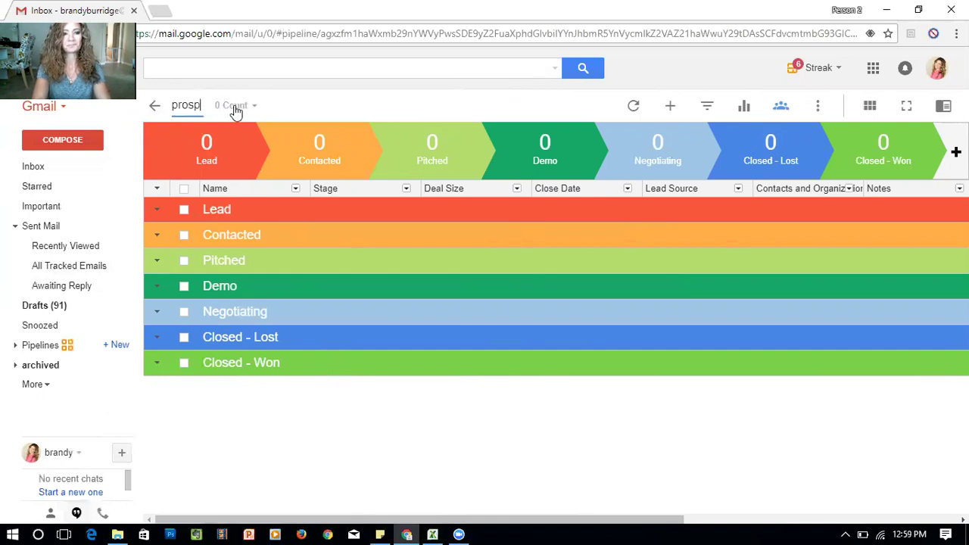
text(ects)
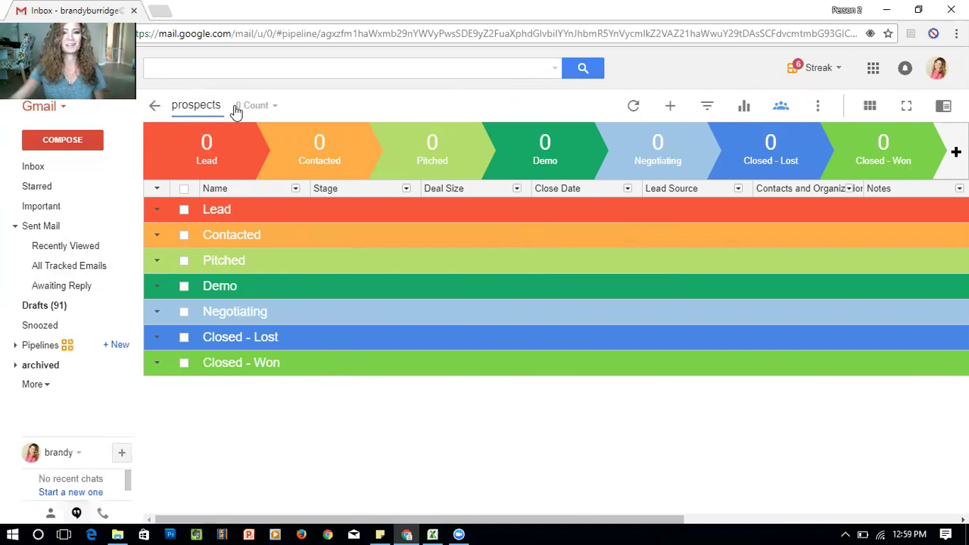
key(Return)
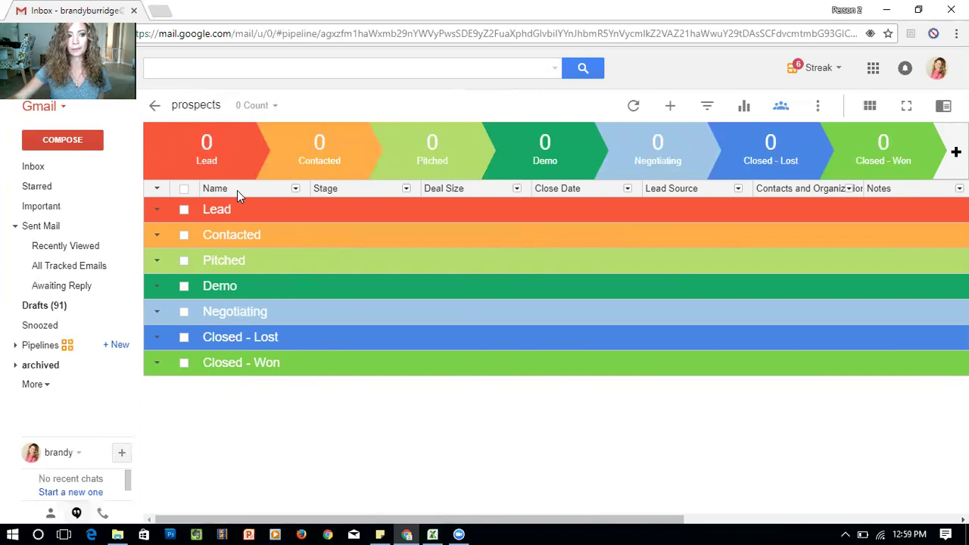
Expand Pipelines in the Gmail sidebar to review the existing pipelines
click(15, 345)
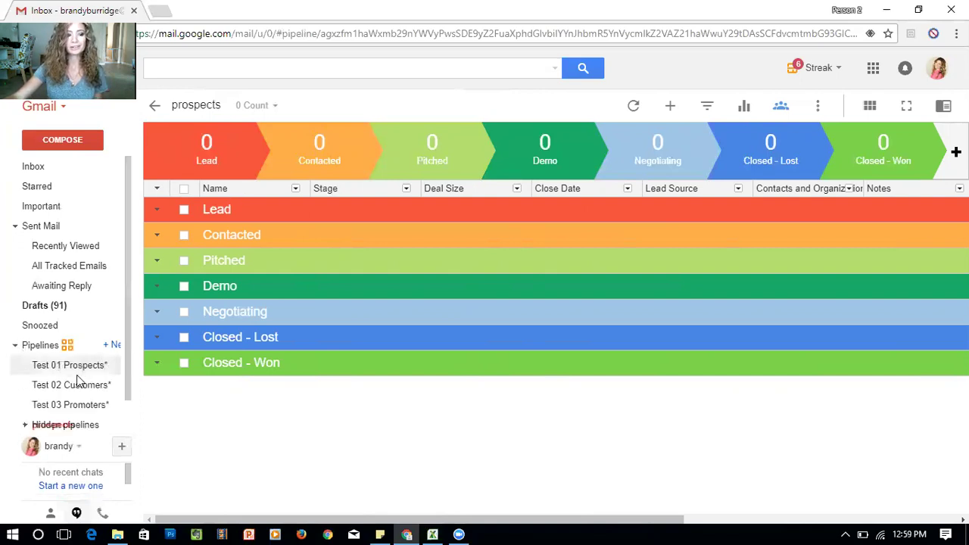
scroll(106, 322, down, 1)
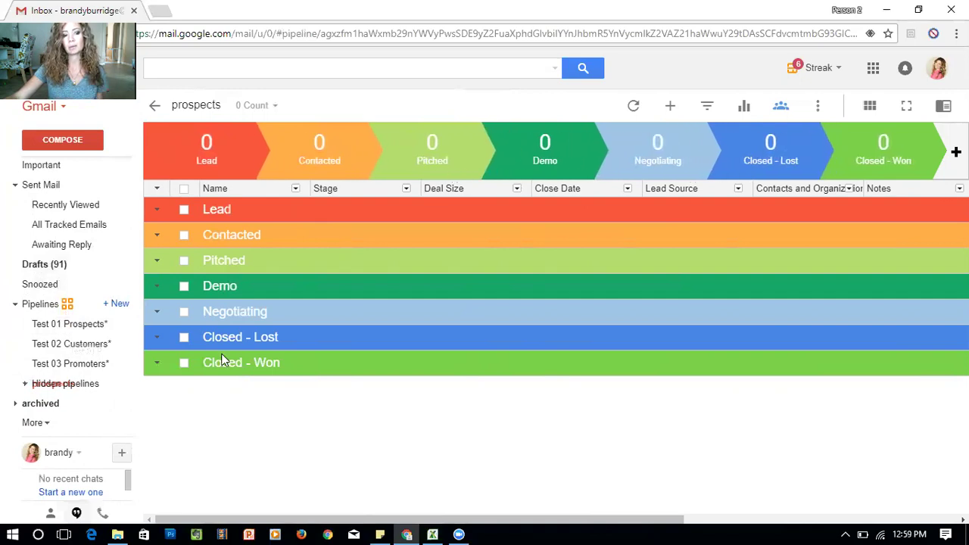
scroll(83, 330, up, 2)
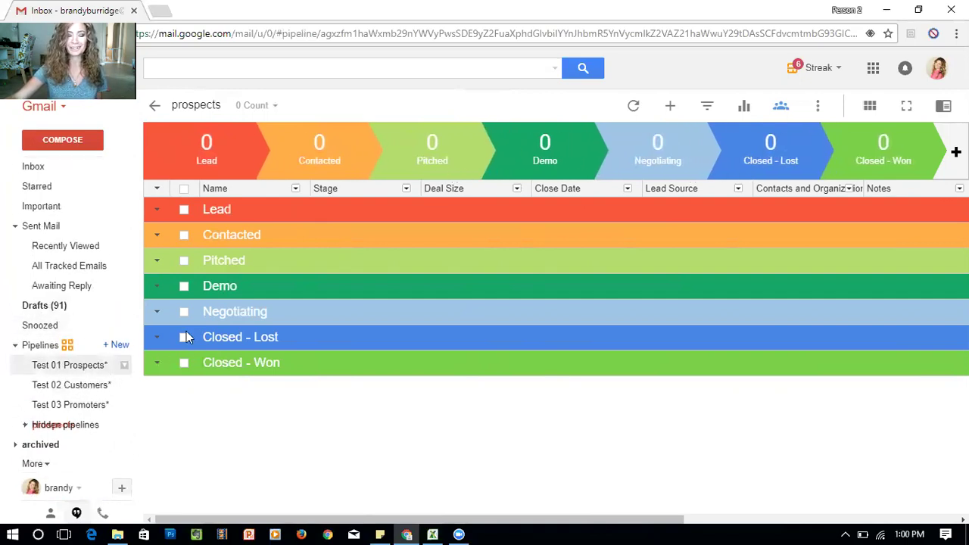
Rename Lead, Contacted and Pitched to 'connecting', 'ketone conversation' and 'send campfire video'
click(224, 209)
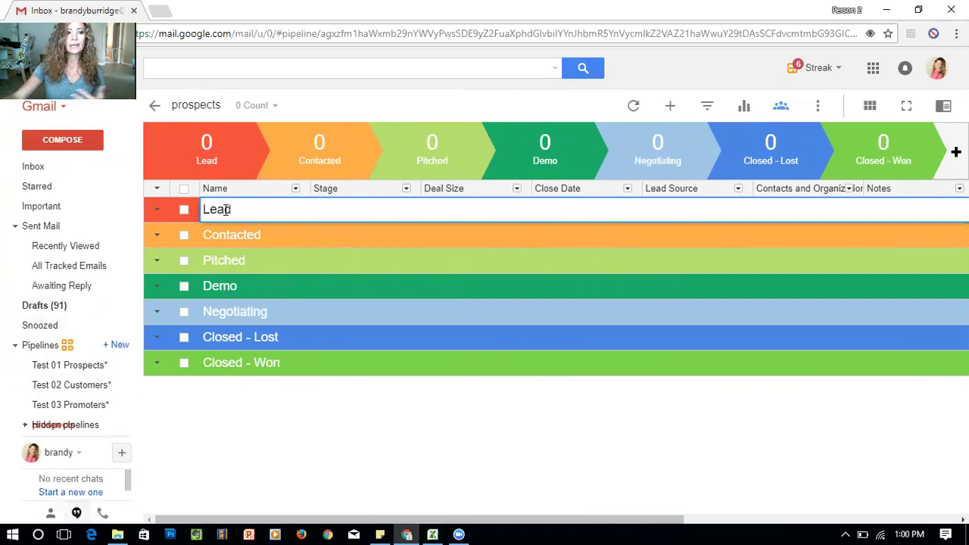
drag(236, 211, 166, 218)
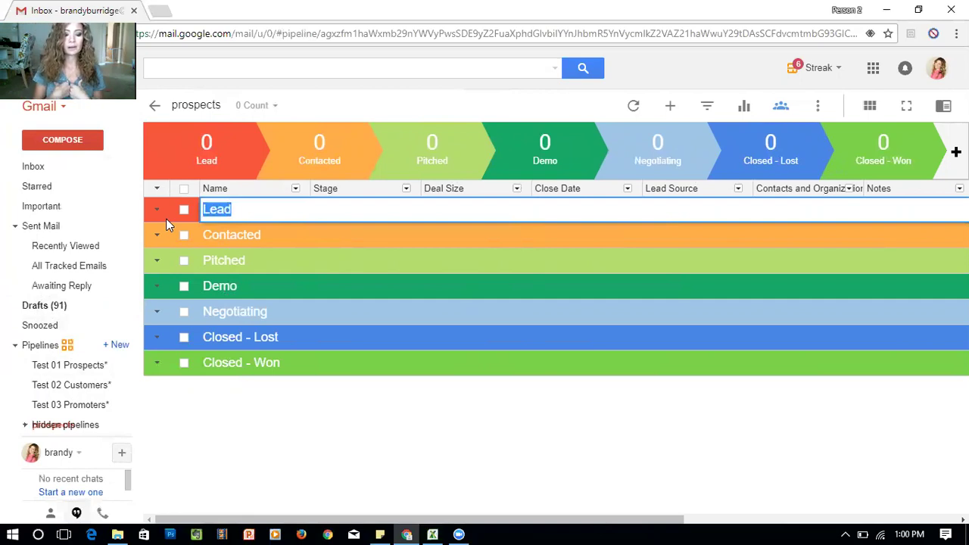
text(connect)
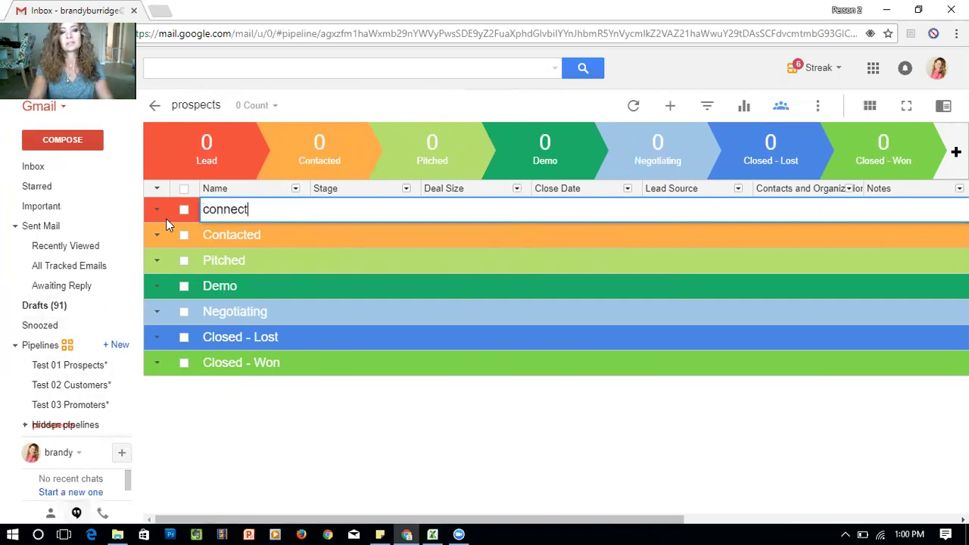
text(ing .)
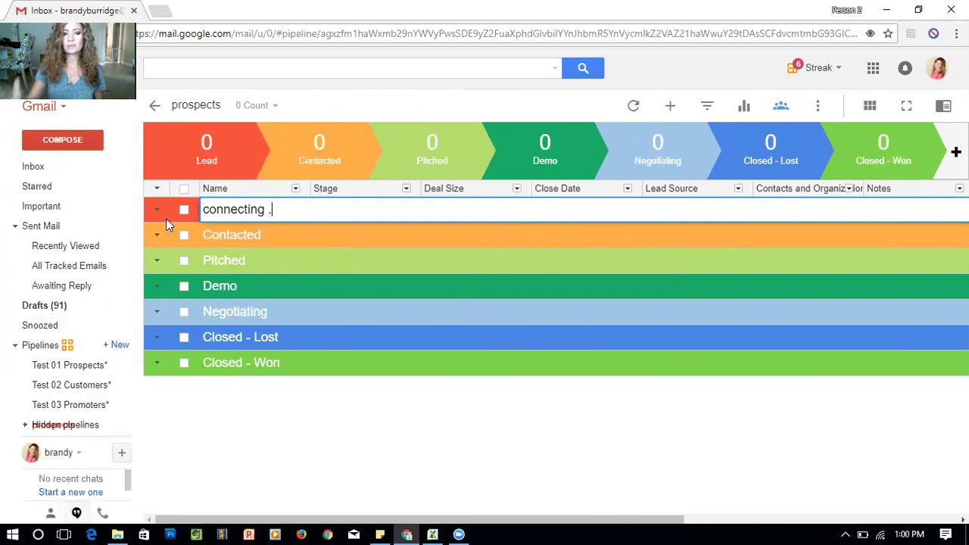
key(Return)
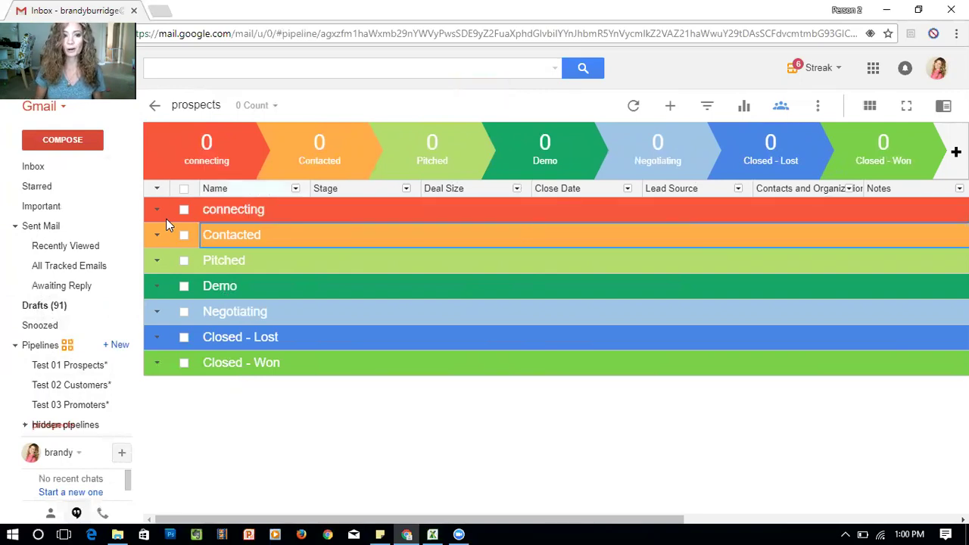
click(227, 240)
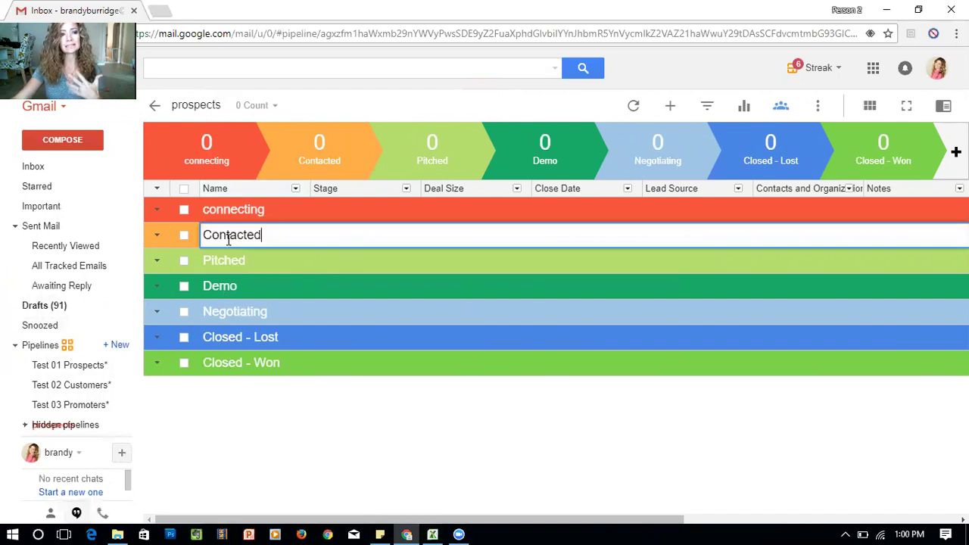
double_click(289, 241)
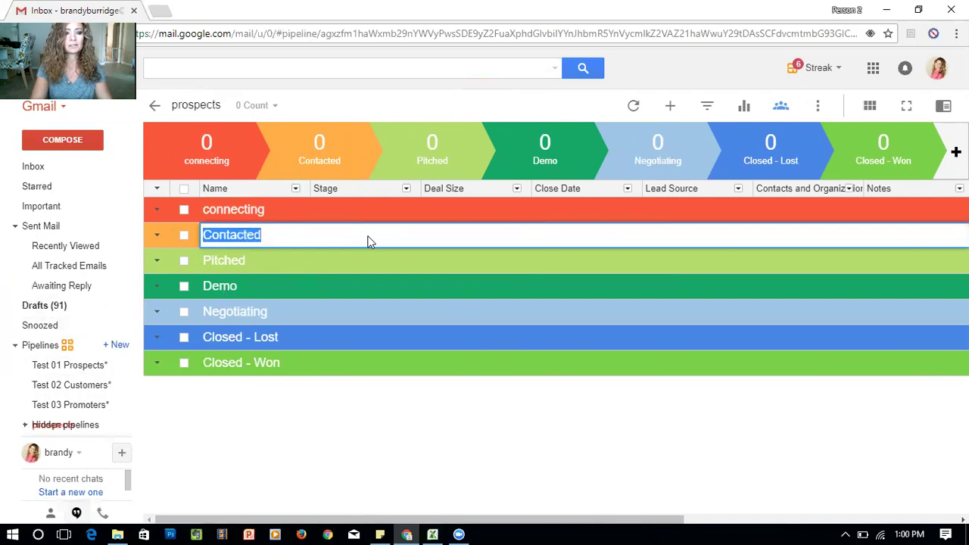
text(ketone conversation)
key(Return)
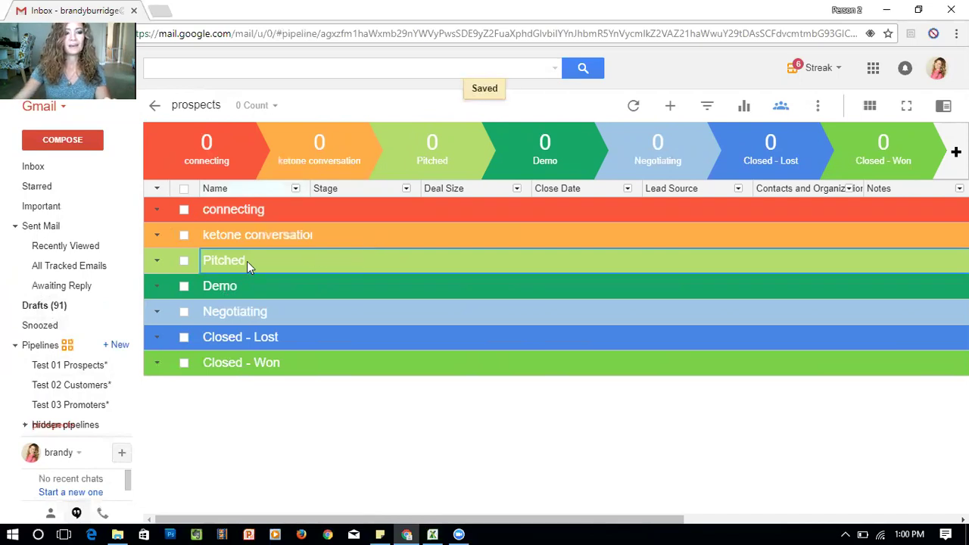
click(247, 262)
text(s)
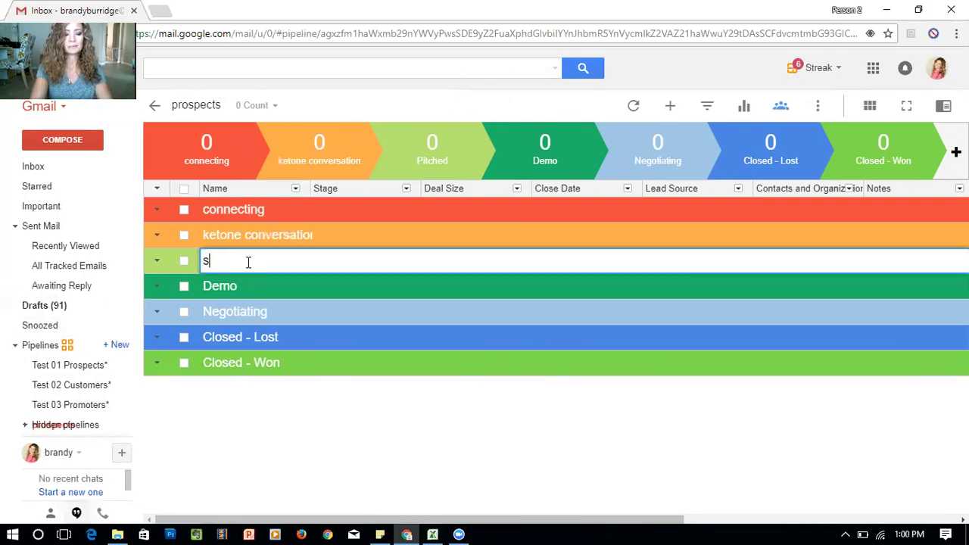
text(end camp)
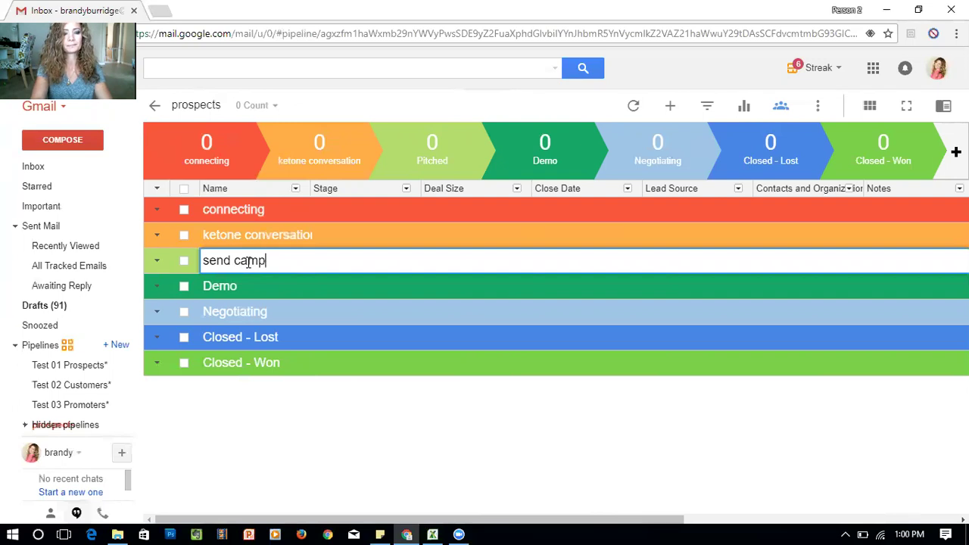
text(fire video)
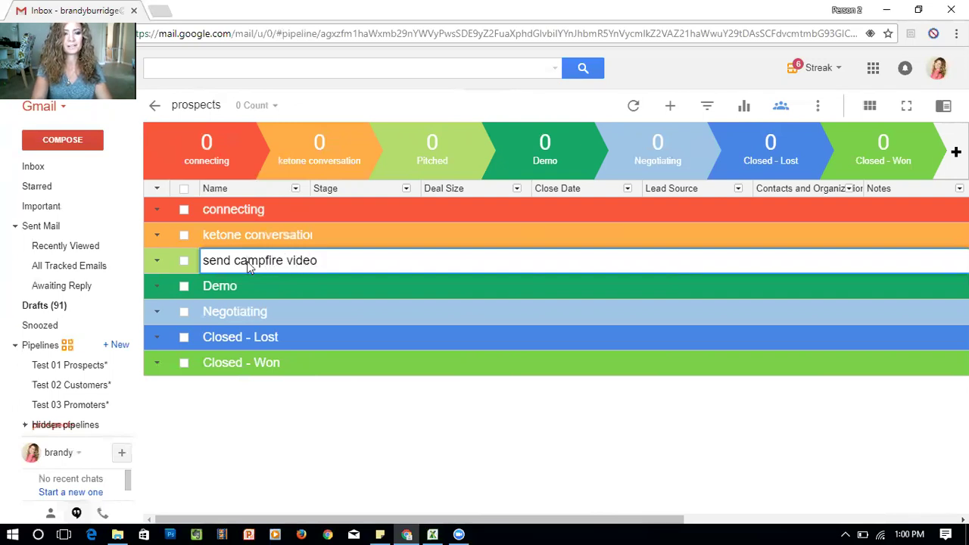
key(Return)
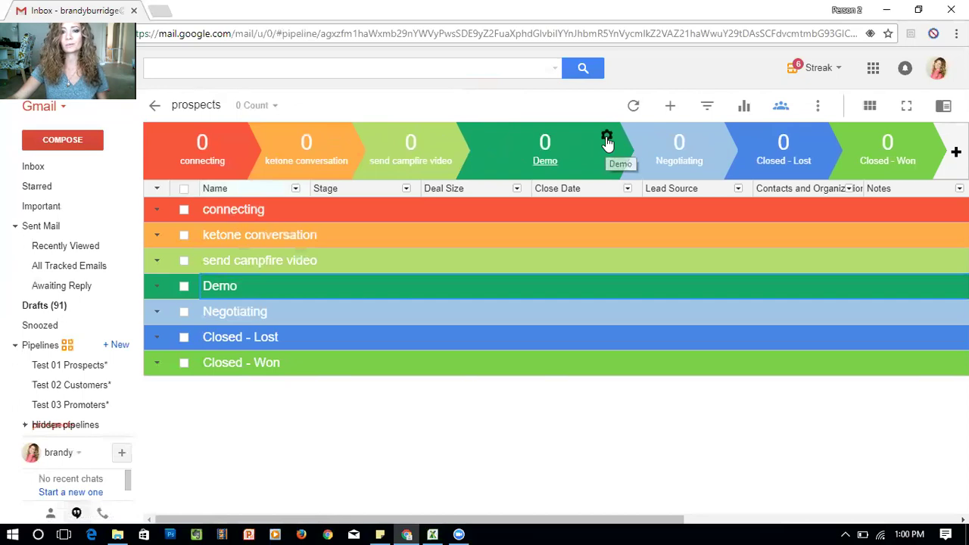
Change the Demo stage's name to 'send 5 or 10 day invoice'
click(607, 141)
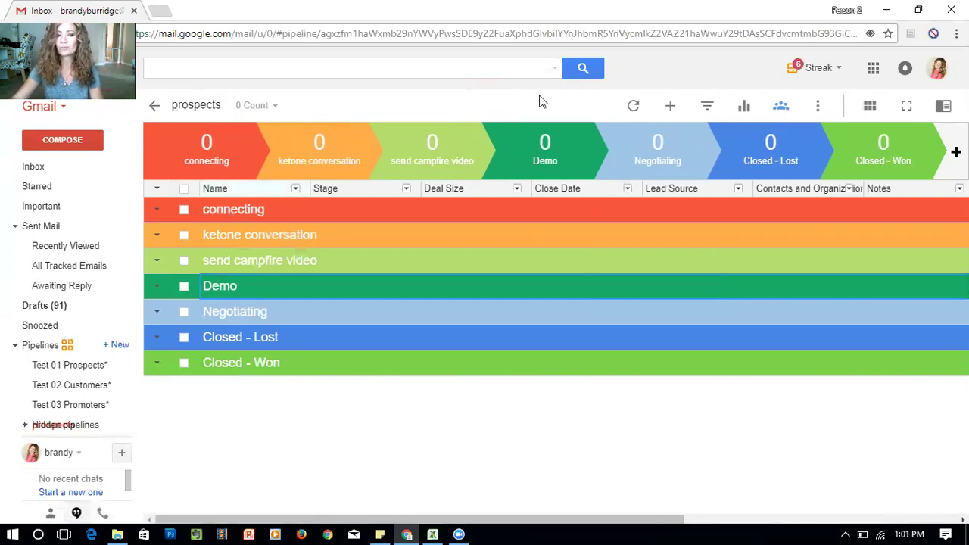
click(583, 135)
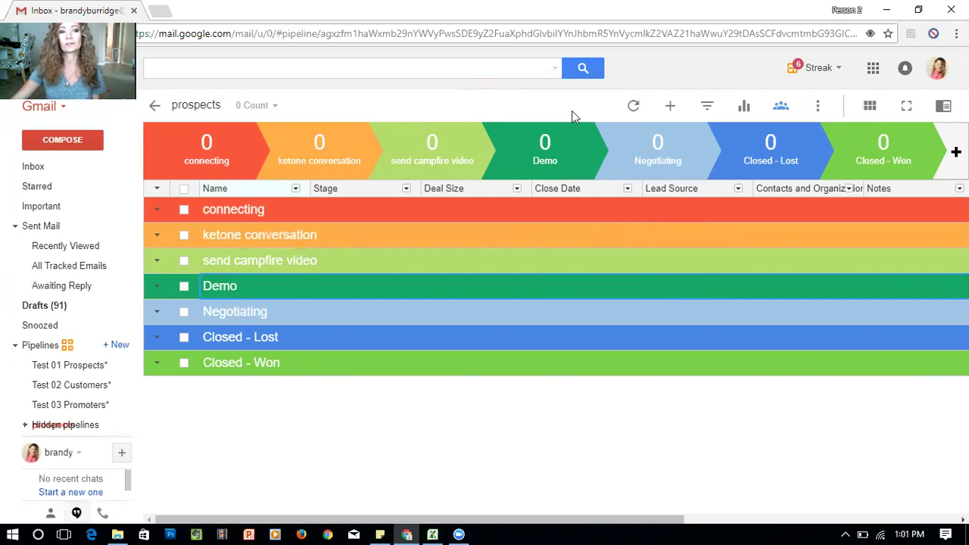
click(607, 135)
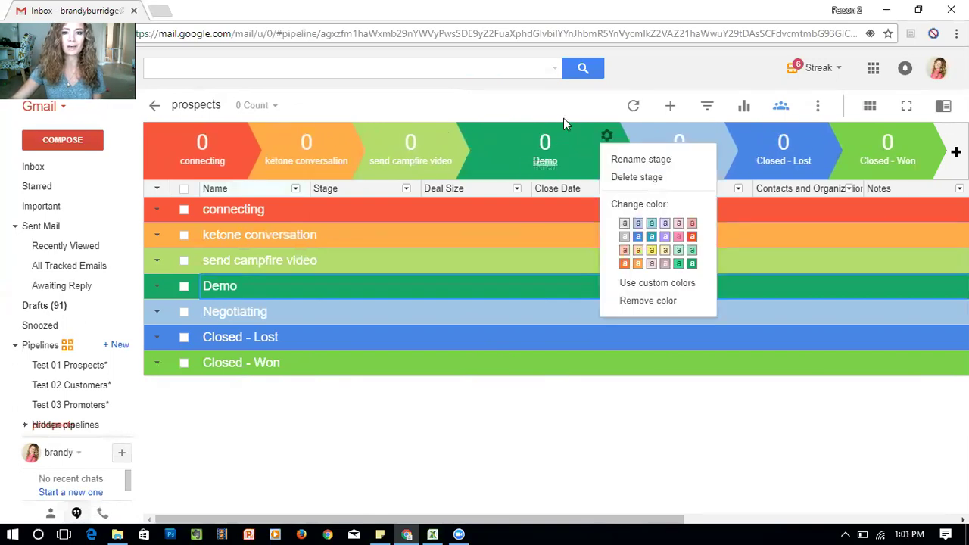
click(629, 159)
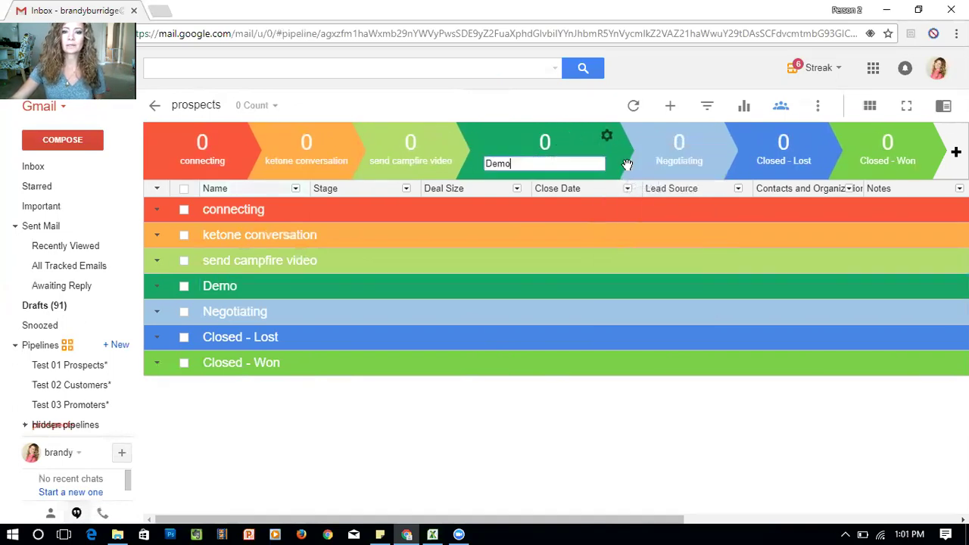
key(BackSpace)
key(BackSpace)
key(BackSpace)
key(BackSpace)
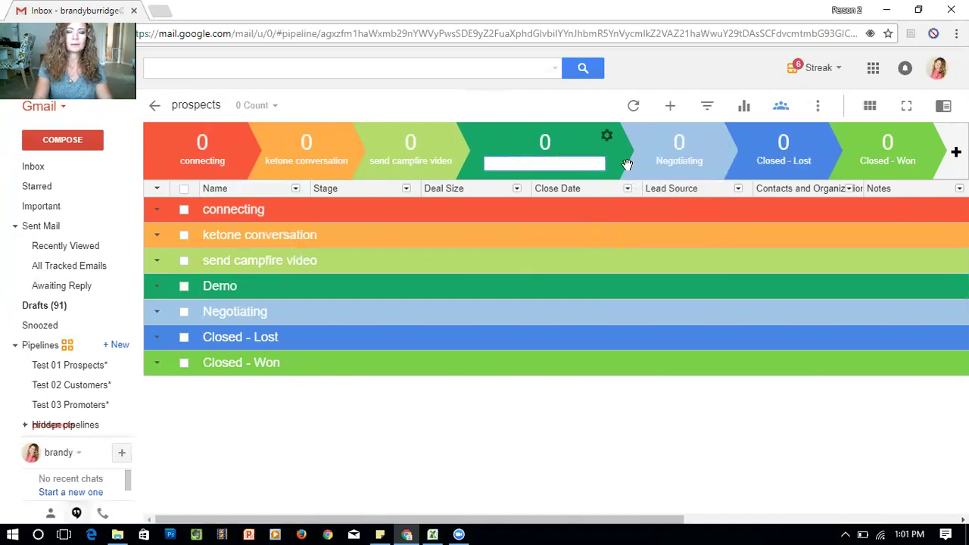
text(send )
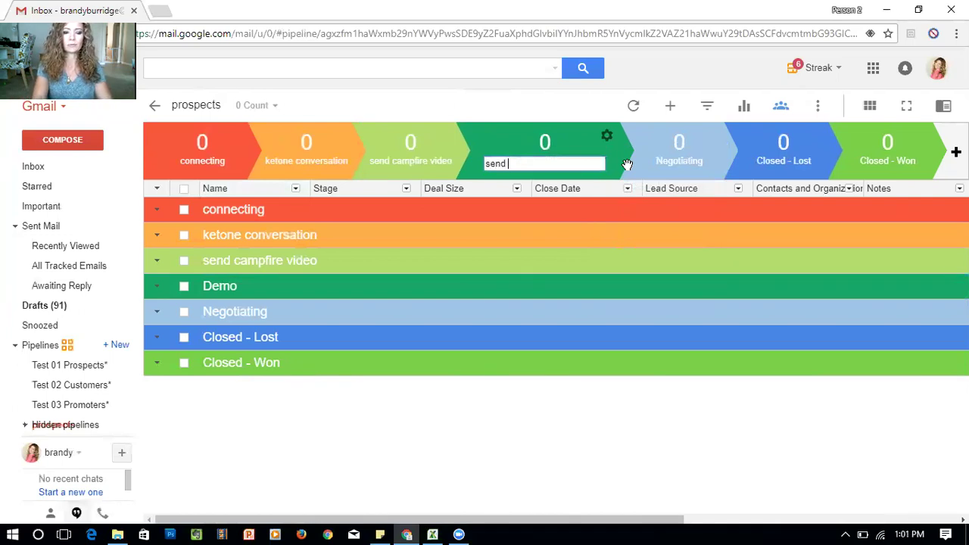
text(5 or 1)
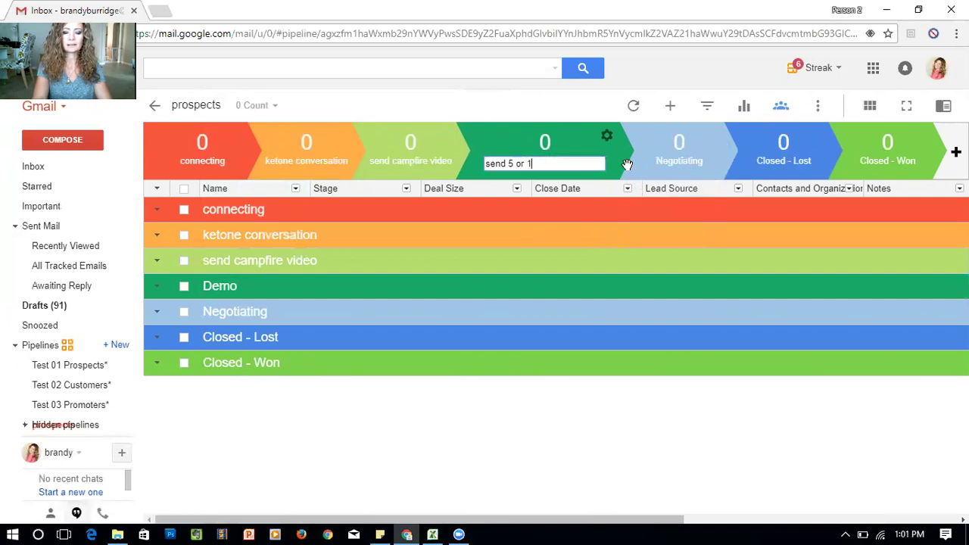
text(0 day invoice)
key(Return)
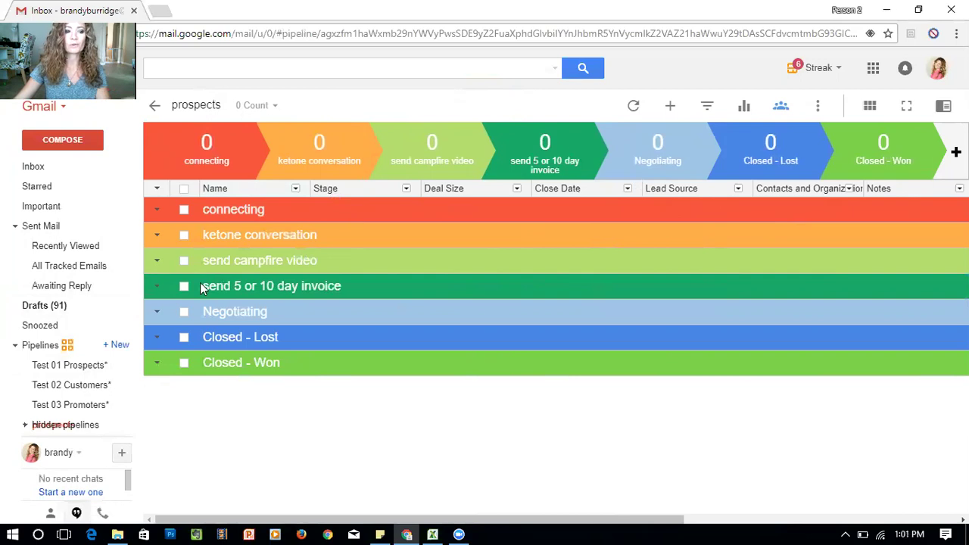
mouse_move(72, 382)
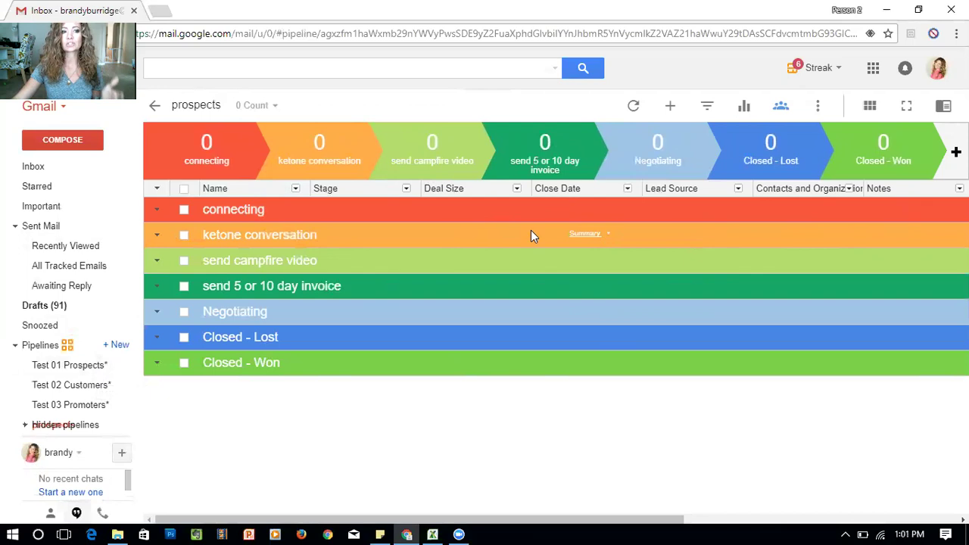
Delete the Deal Size, Close Date and Lead Source columns, confirming each deletion
click(517, 188)
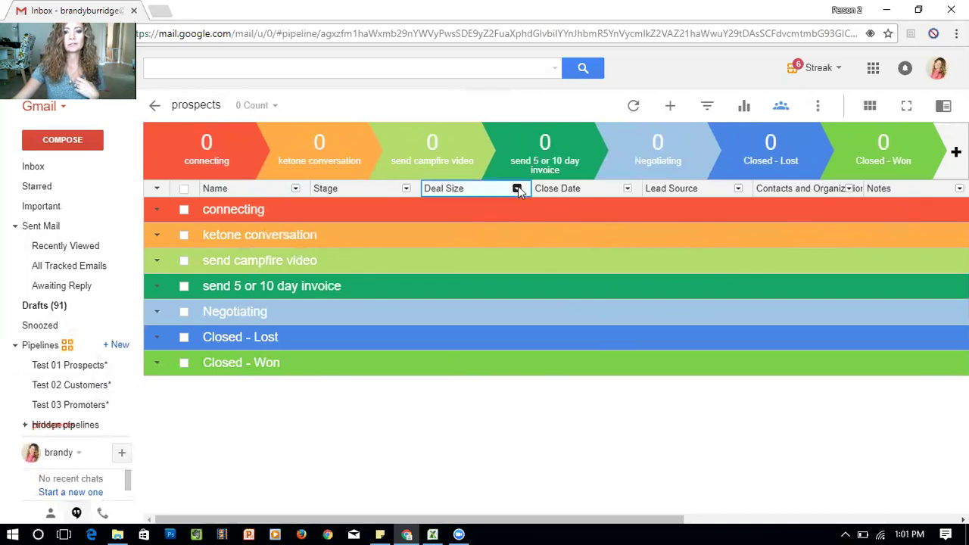
click(454, 519)
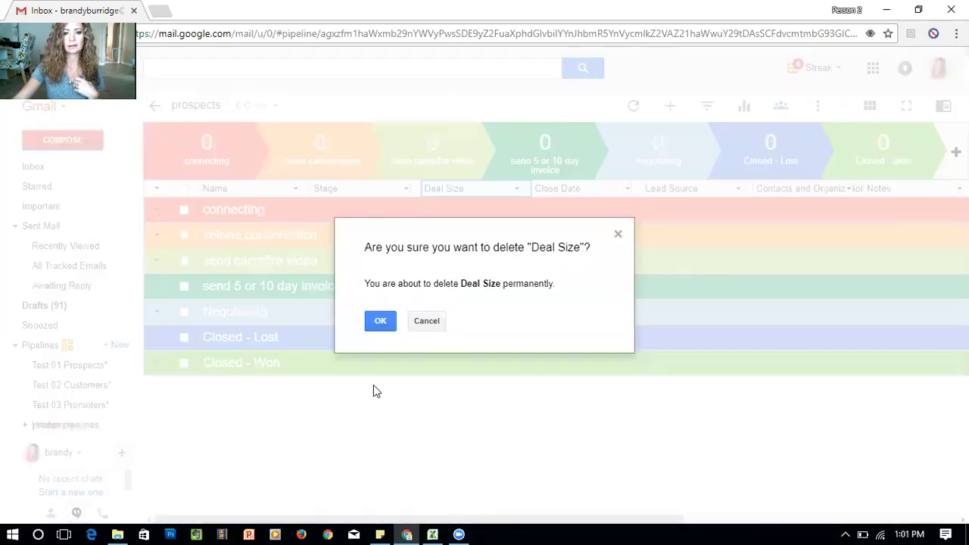
click(386, 322)
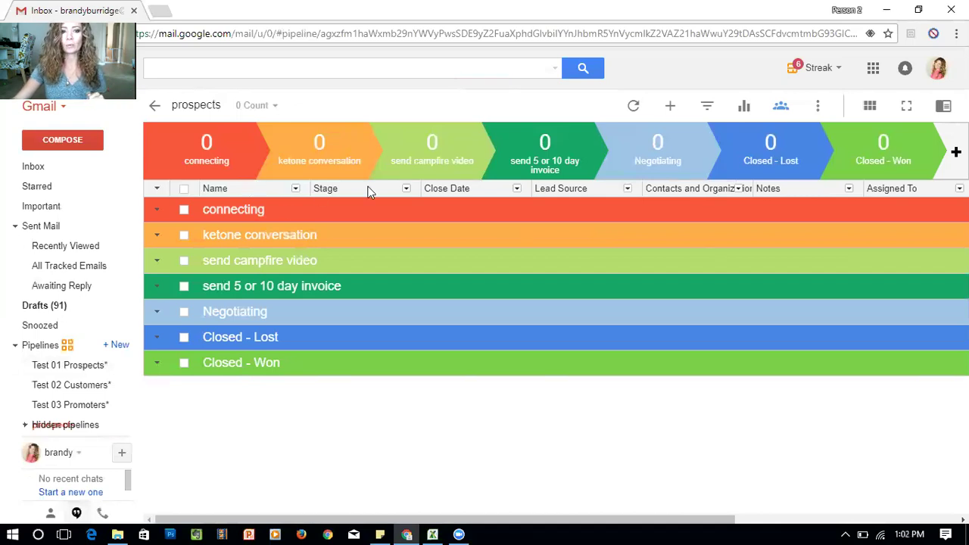
click(516, 189)
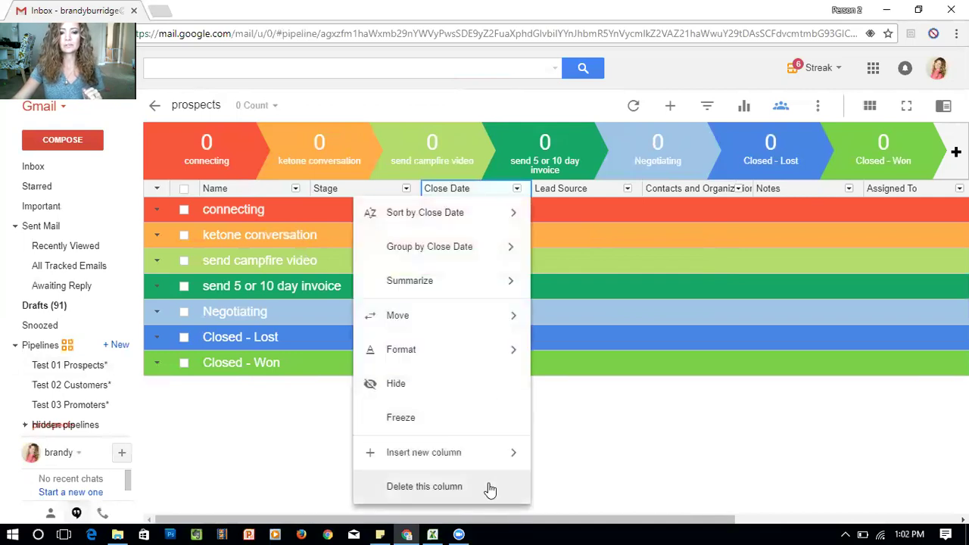
click(490, 487)
click(371, 324)
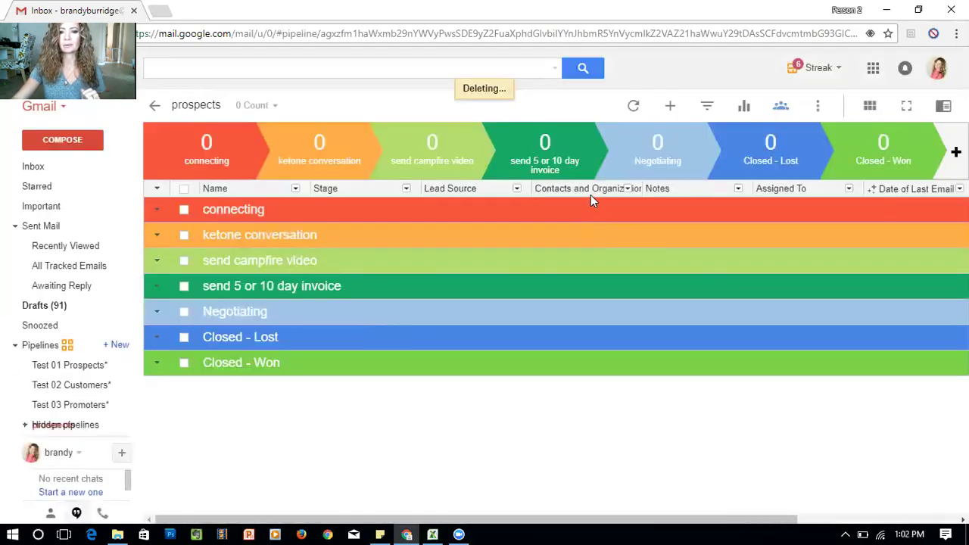
click(517, 189)
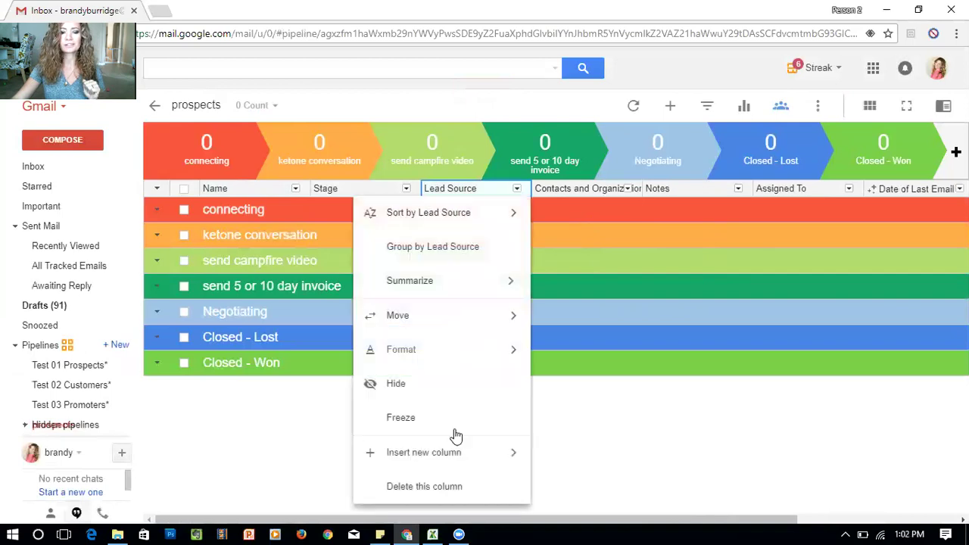
click(444, 486)
click(373, 321)
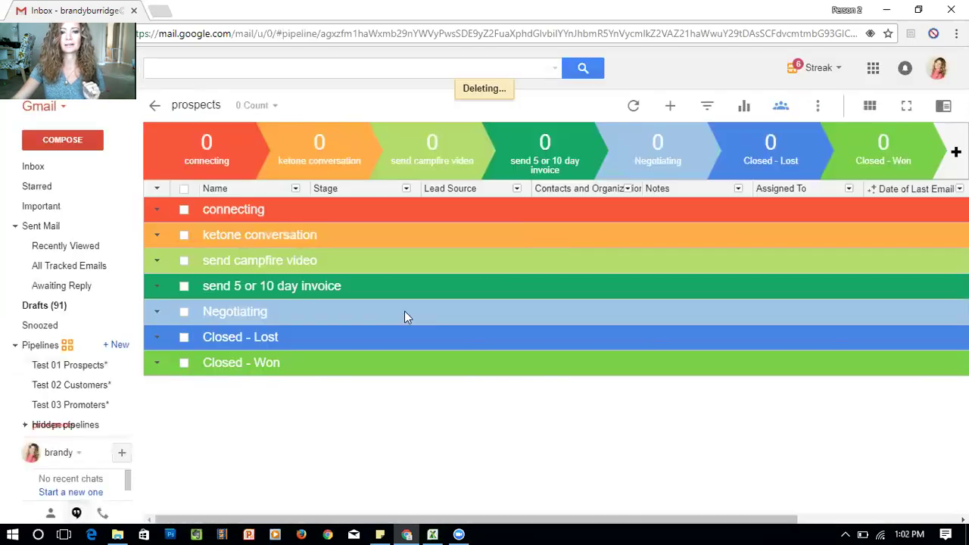
Remove the Contacts and Organization, Assigned To and Date of Last Email columns
click(518, 188)
click(445, 452)
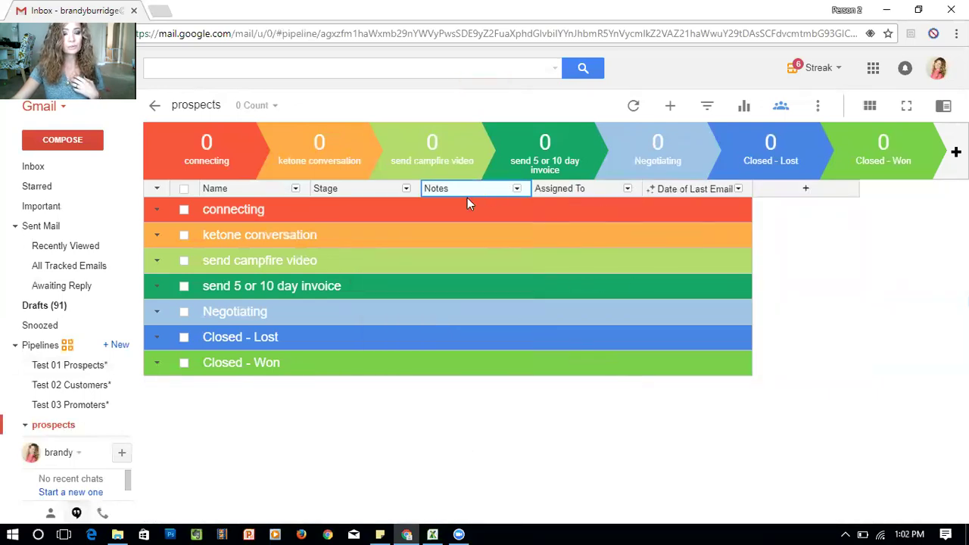
click(626, 190)
click(560, 485)
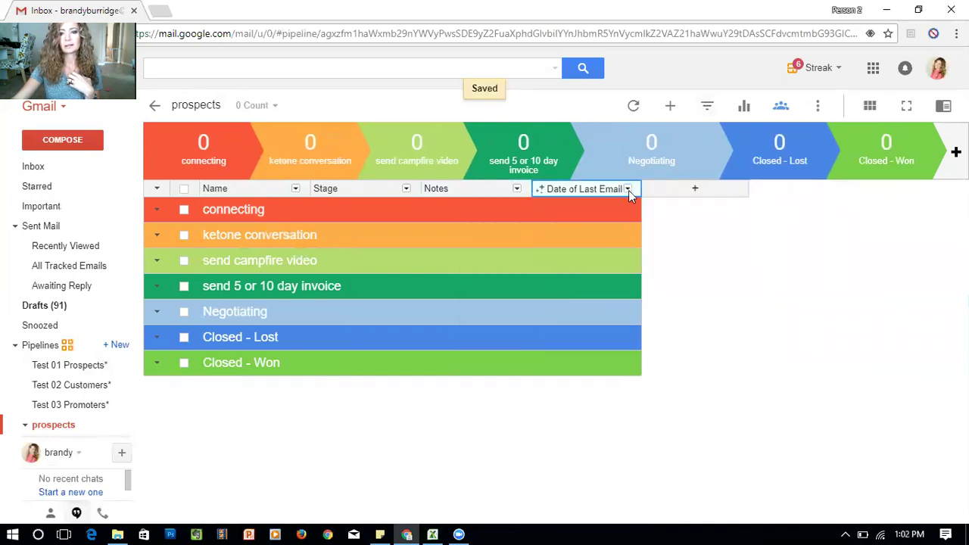
click(627, 188)
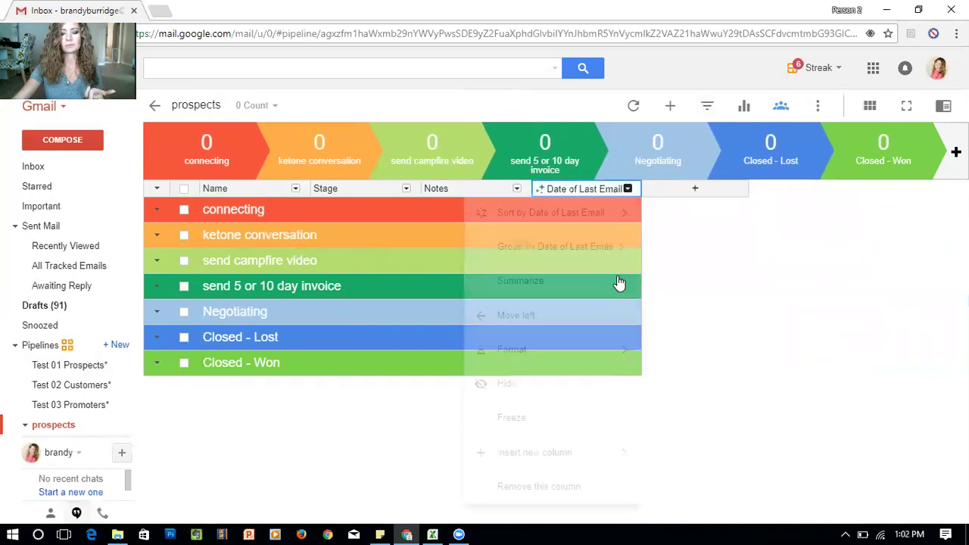
click(560, 487)
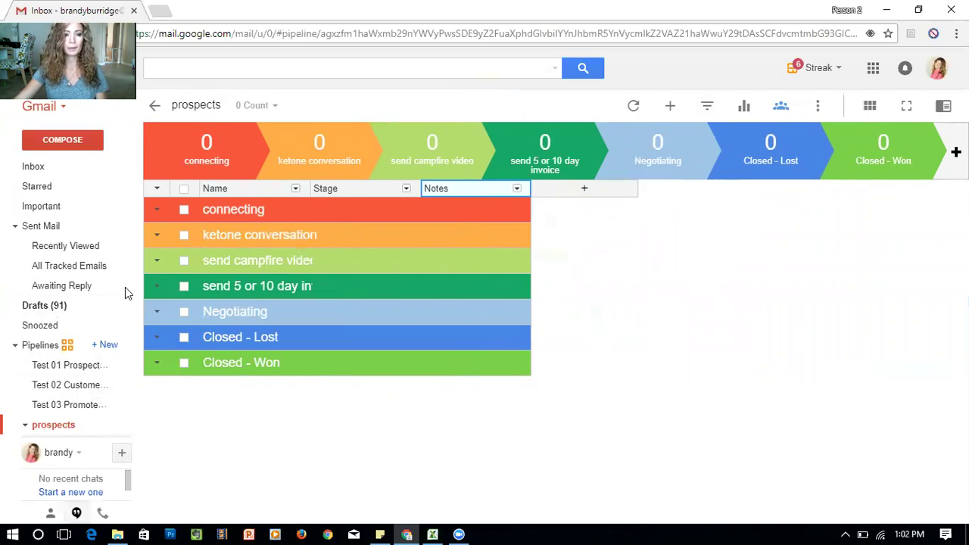
Open the Test 01 Prospects pipeline and bring up the Email column's options
click(86, 367)
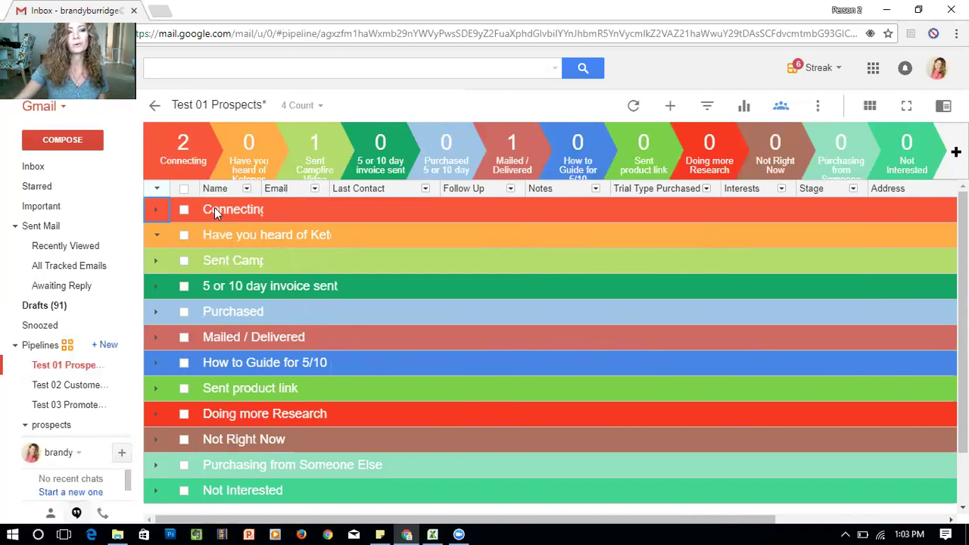
click(314, 188)
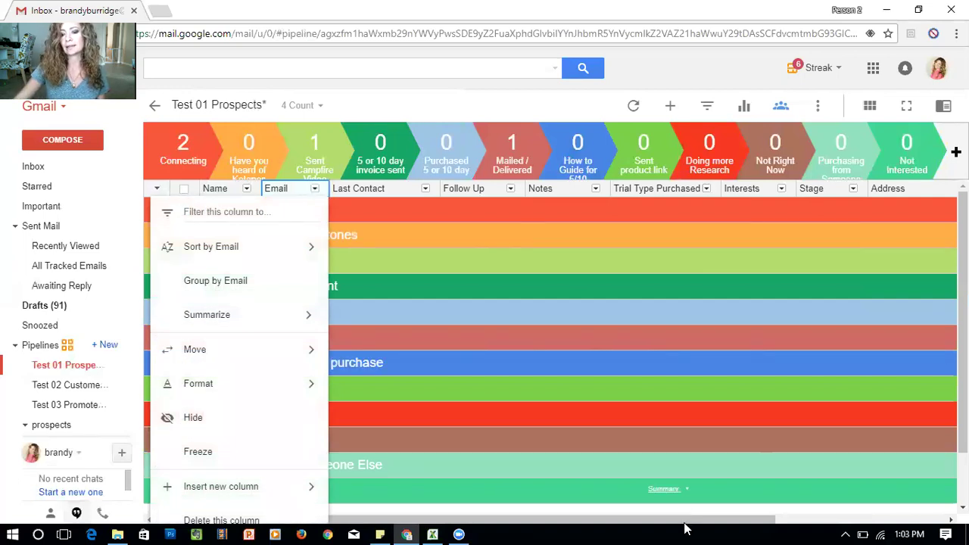
drag(712, 523, 807, 522)
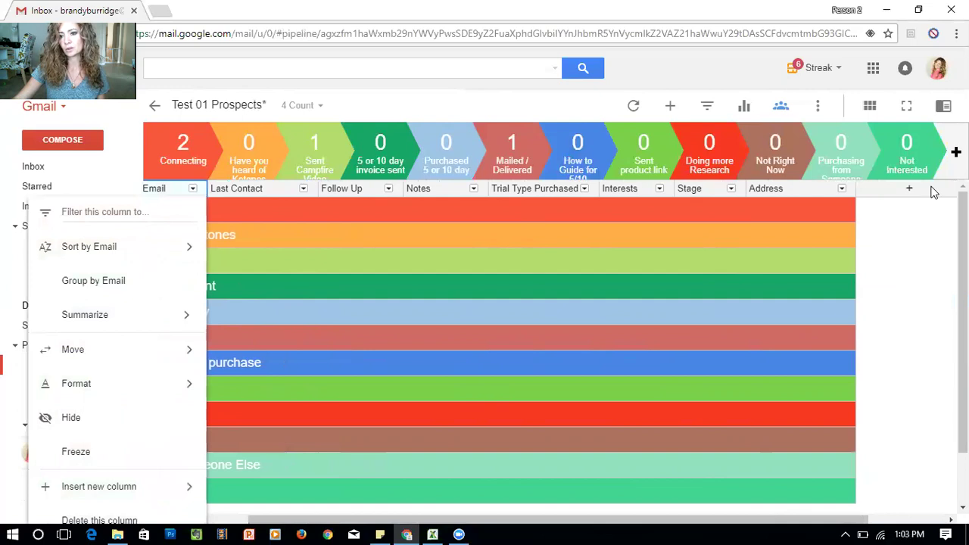
drag(541, 520, 447, 521)
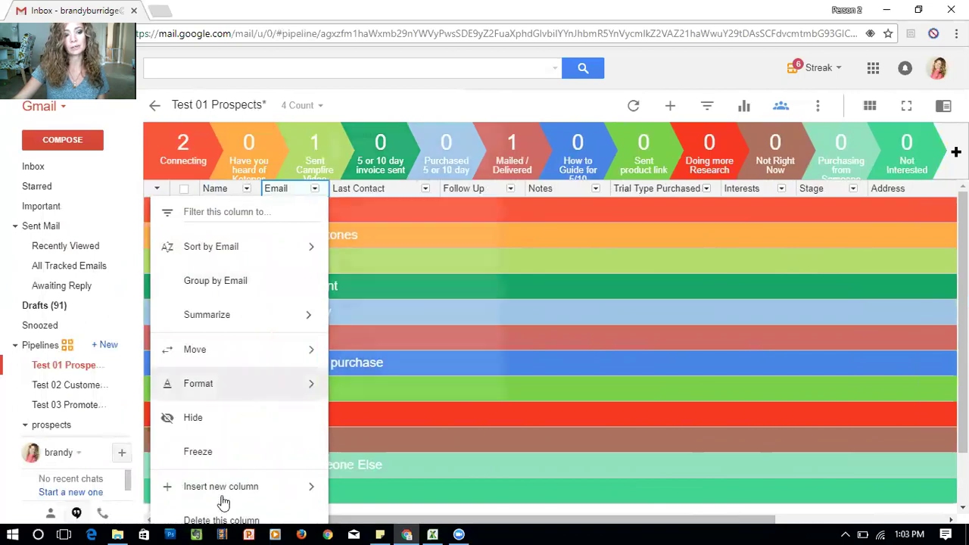
click(247, 188)
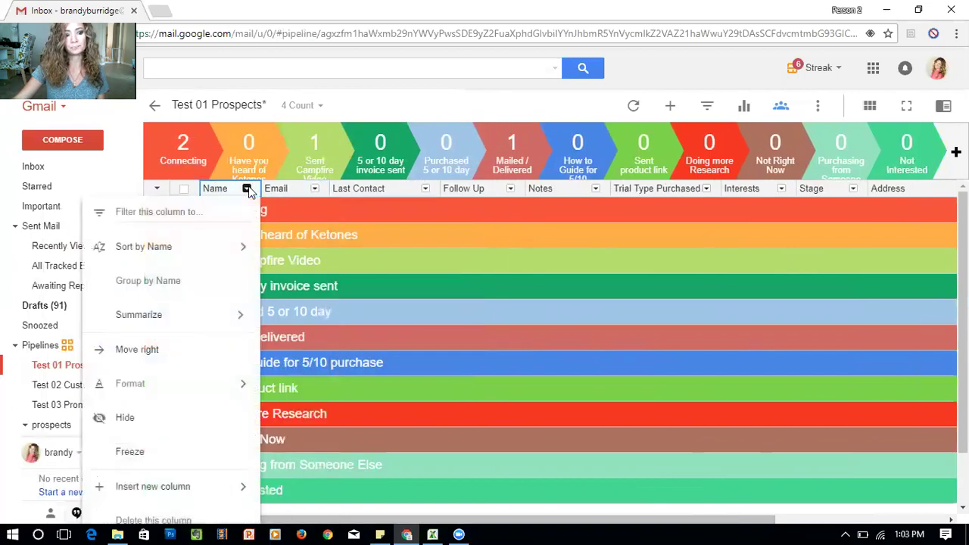
mouse_move(193, 489)
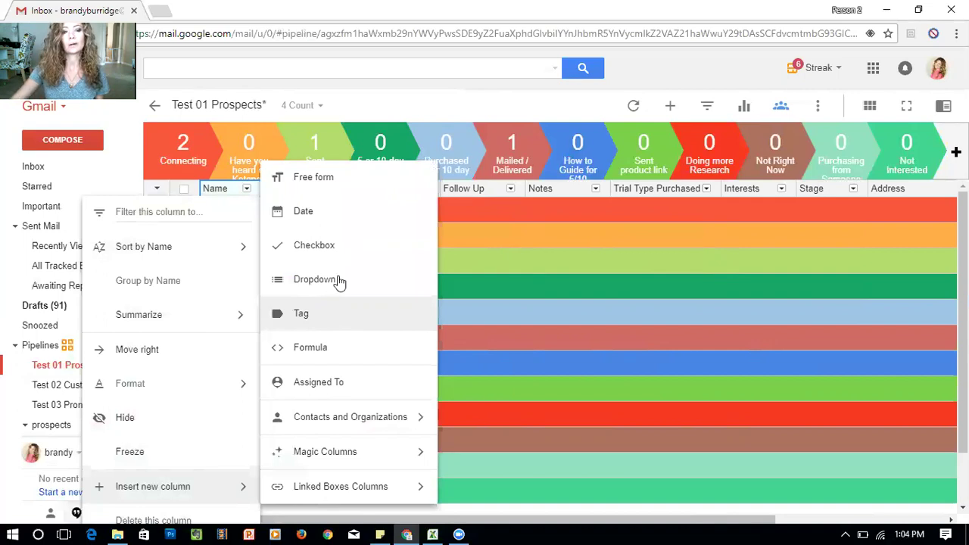
click(340, 179)
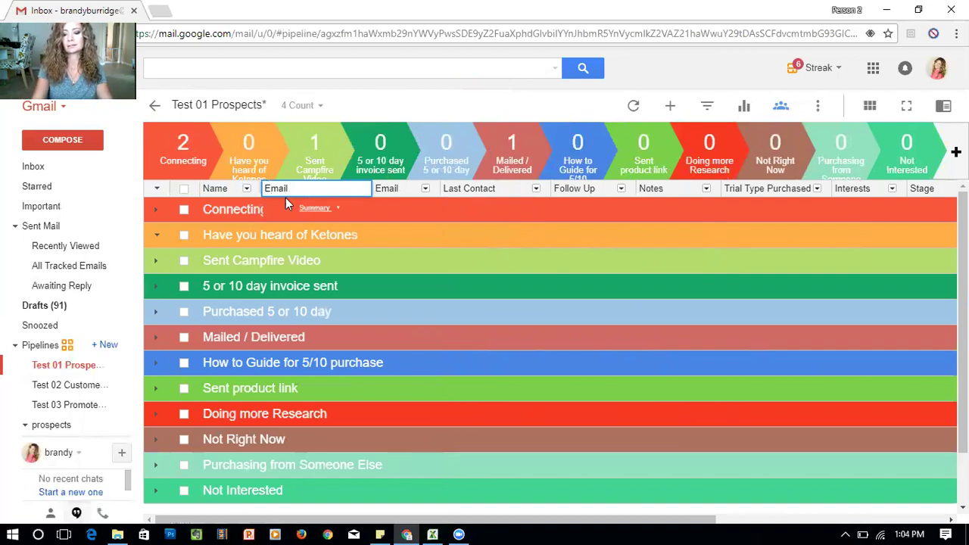
key(Return)
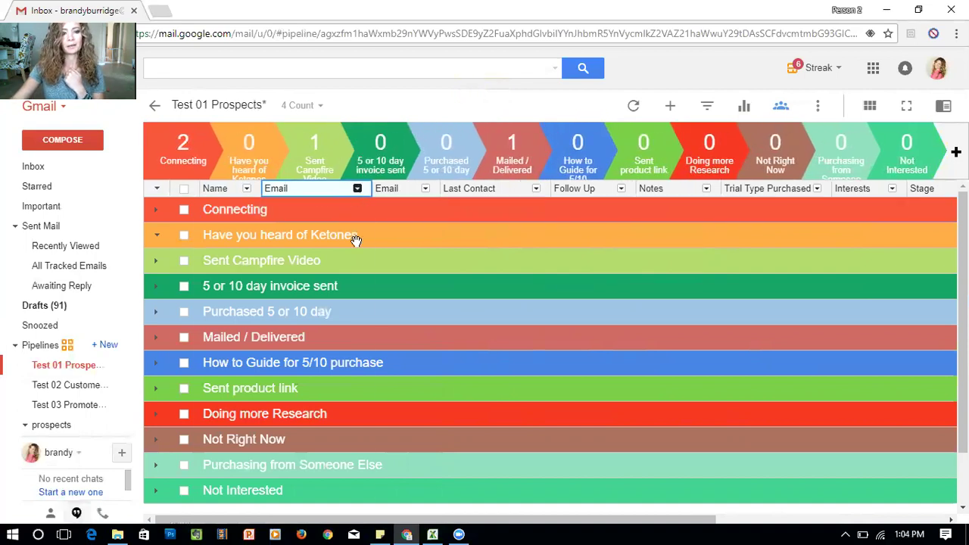
click(356, 188)
click(296, 522)
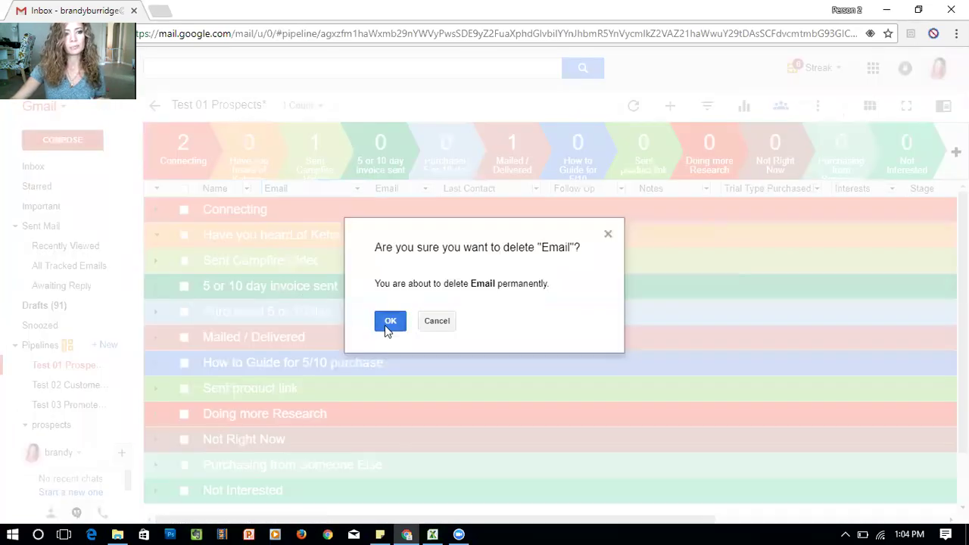
click(388, 321)
drag(401, 198, 272, 192)
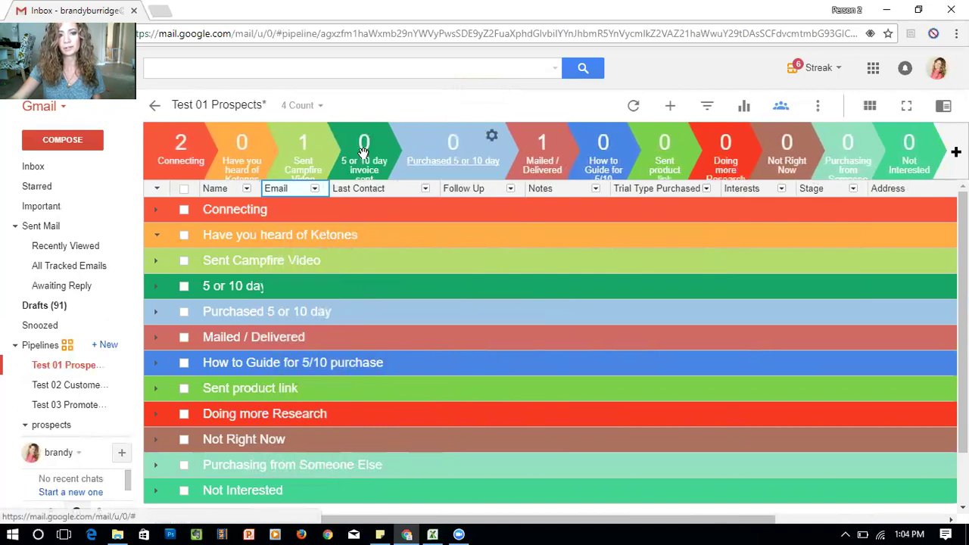
drag(363, 152, 486, 143)
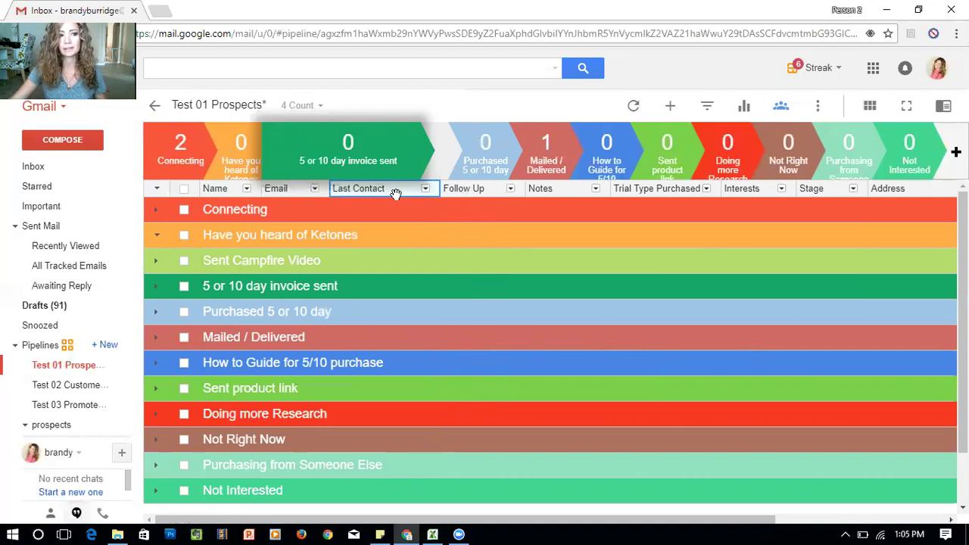
Expand the Connecting stage group to reveal its two prospect boxes
click(157, 210)
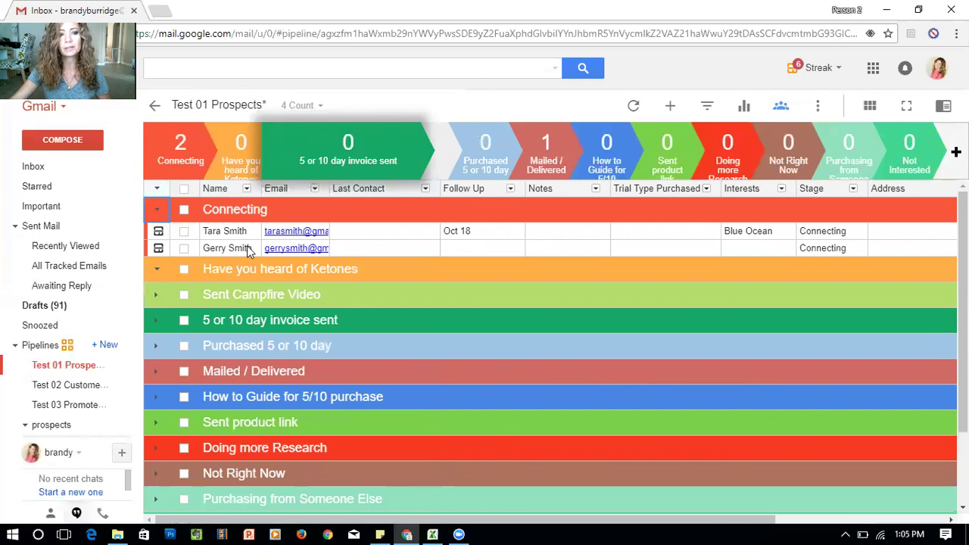
Insert a new date column named 'Date' after the Last Contact column
click(425, 189)
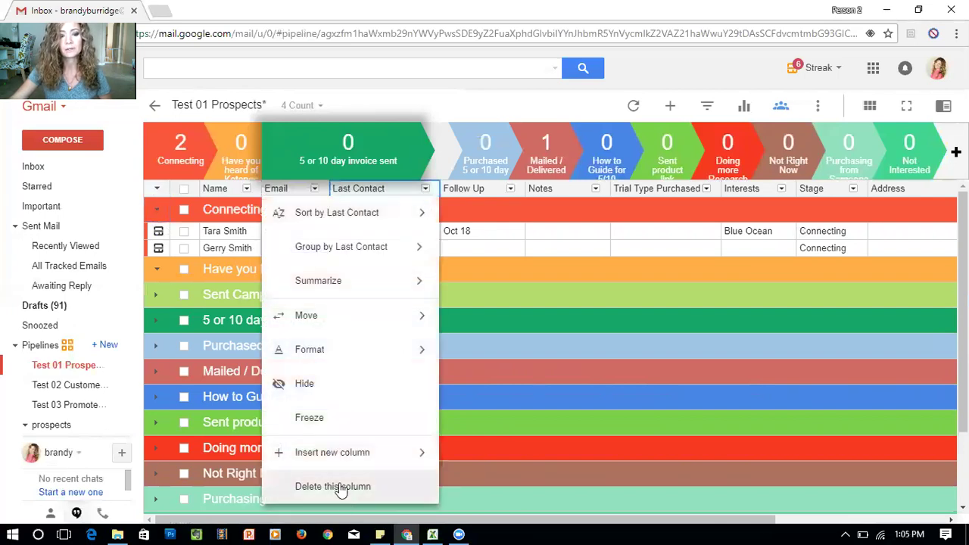
mouse_move(342, 454)
click(485, 176)
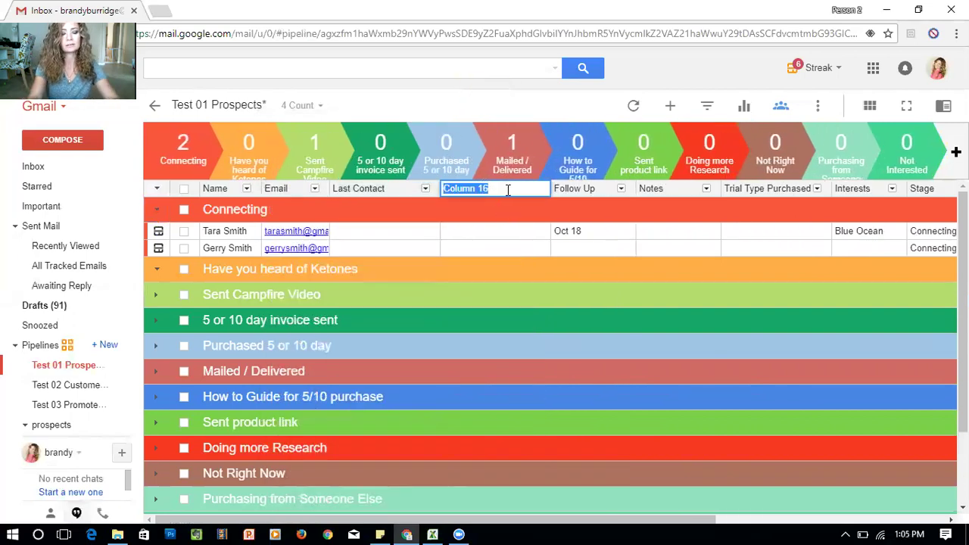
text(Date)
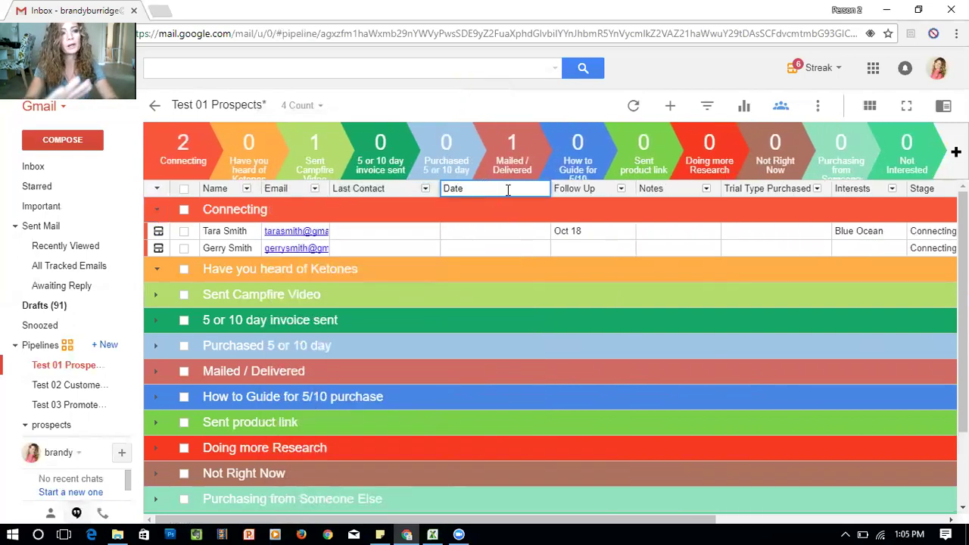
click(507, 236)
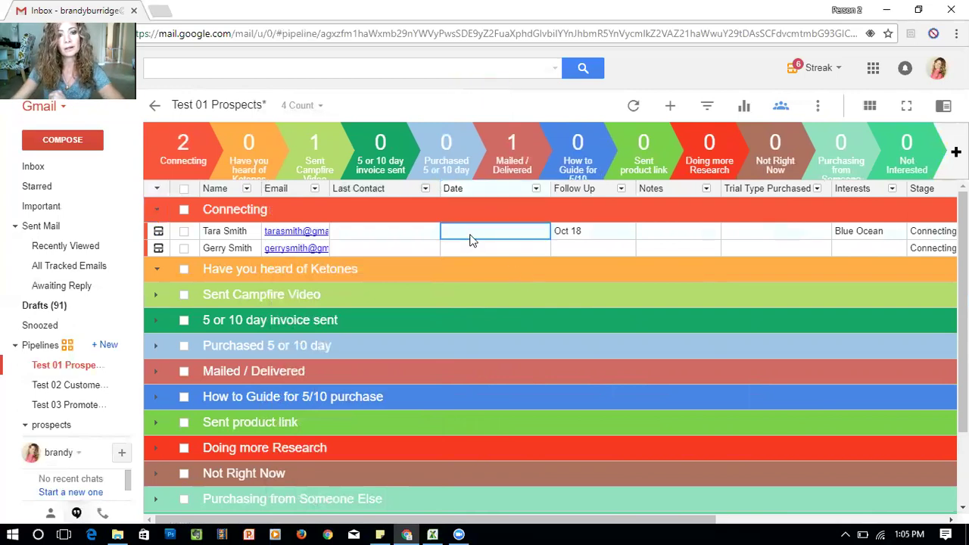
Set the first contact's Date to Oct 05 and Follow Up to Oct 11, then choose to delete Date
double_click(469, 240)
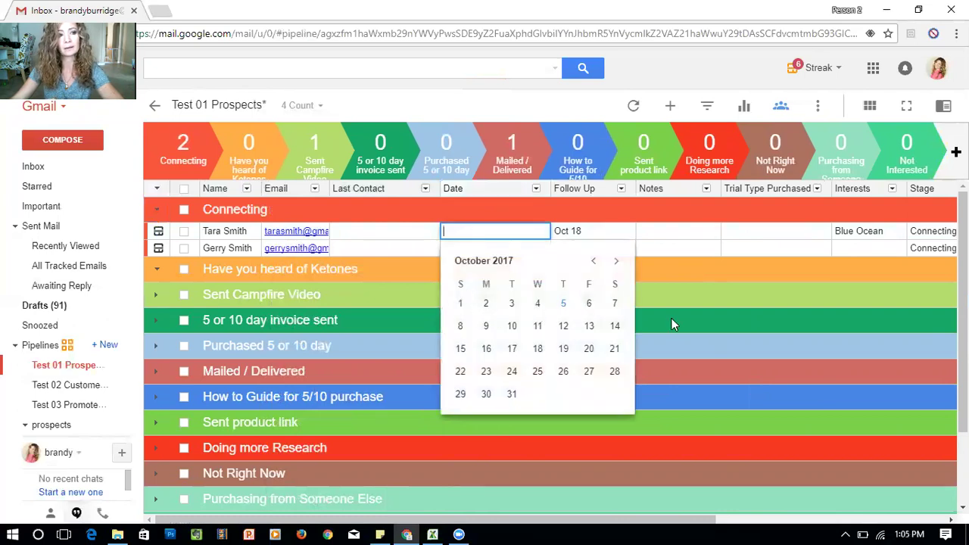
click(616, 261)
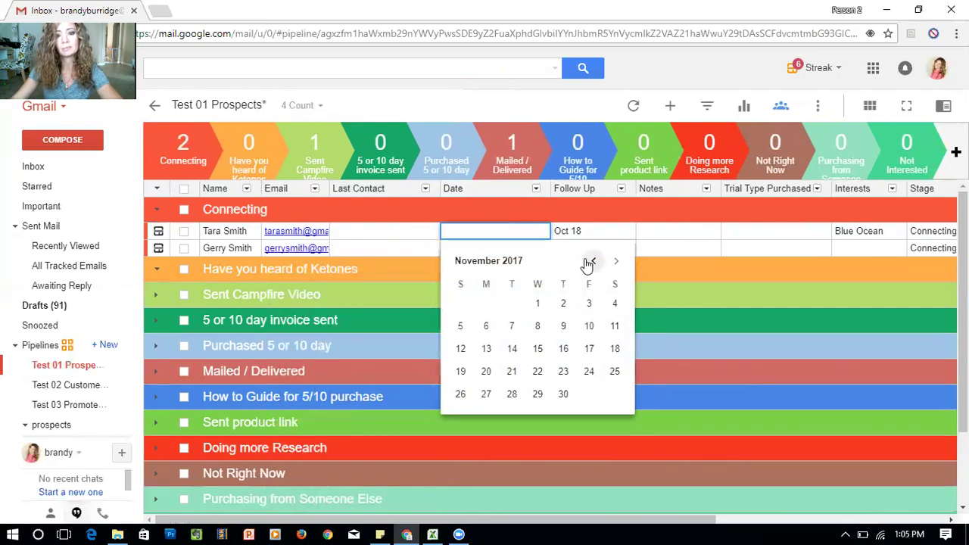
click(593, 260)
click(565, 303)
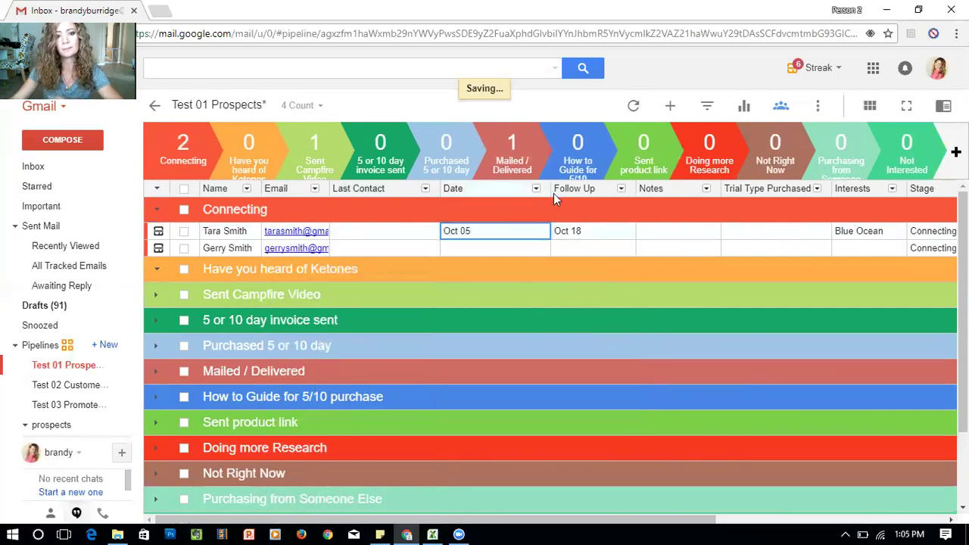
click(582, 236)
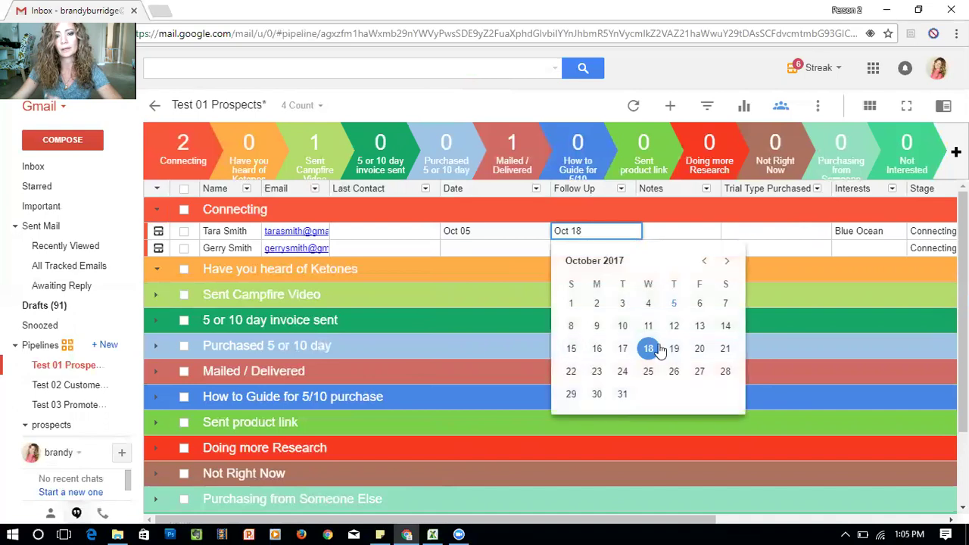
click(648, 321)
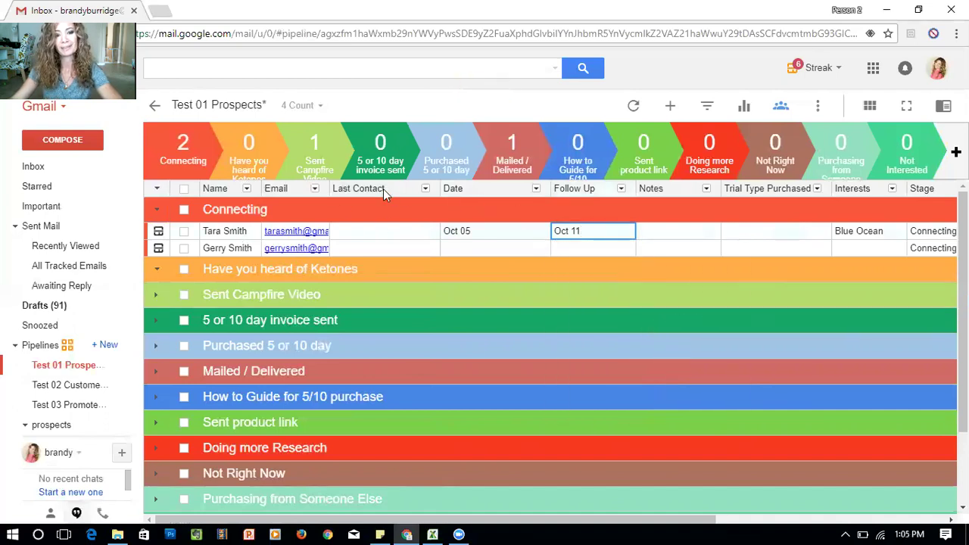
click(536, 189)
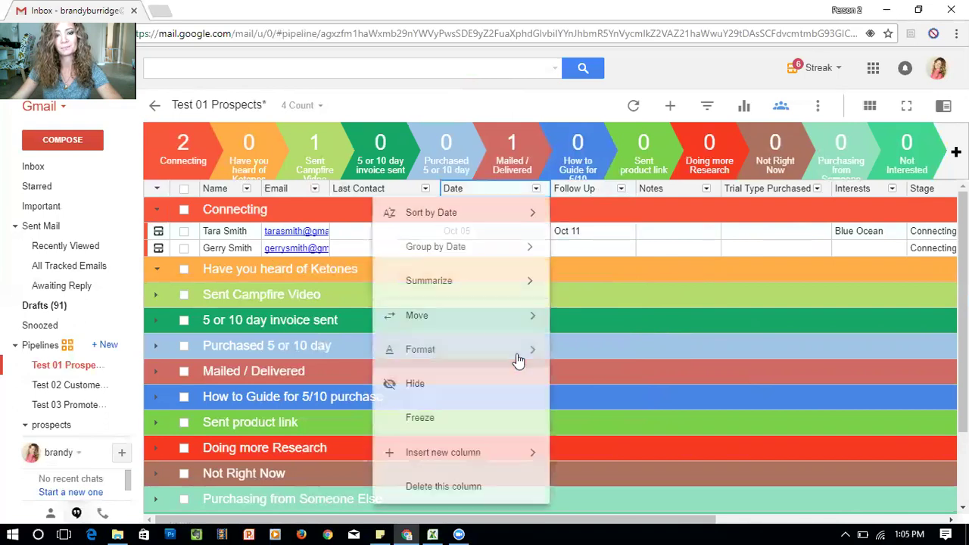
click(462, 499)
Confirm both deletion prompts to permanently remove the Date column
click(386, 322)
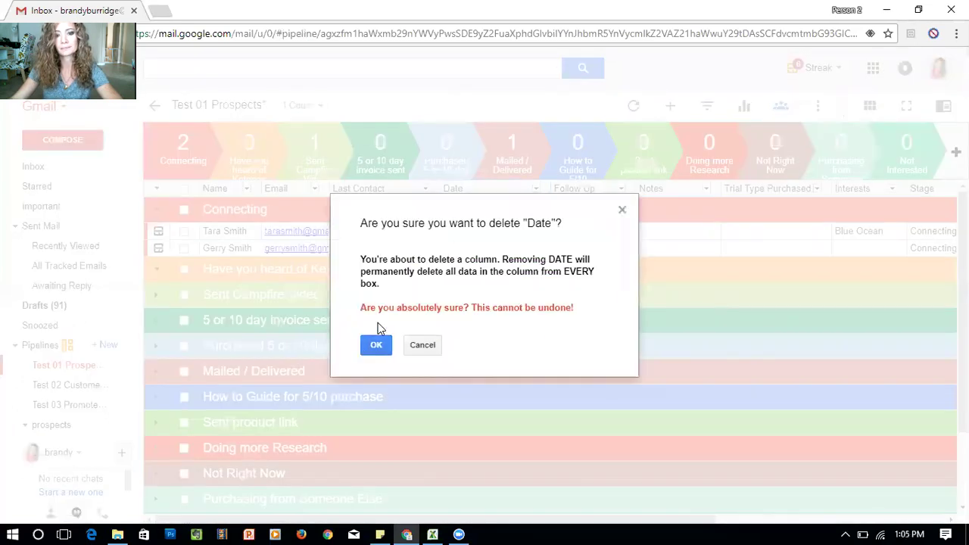
click(382, 344)
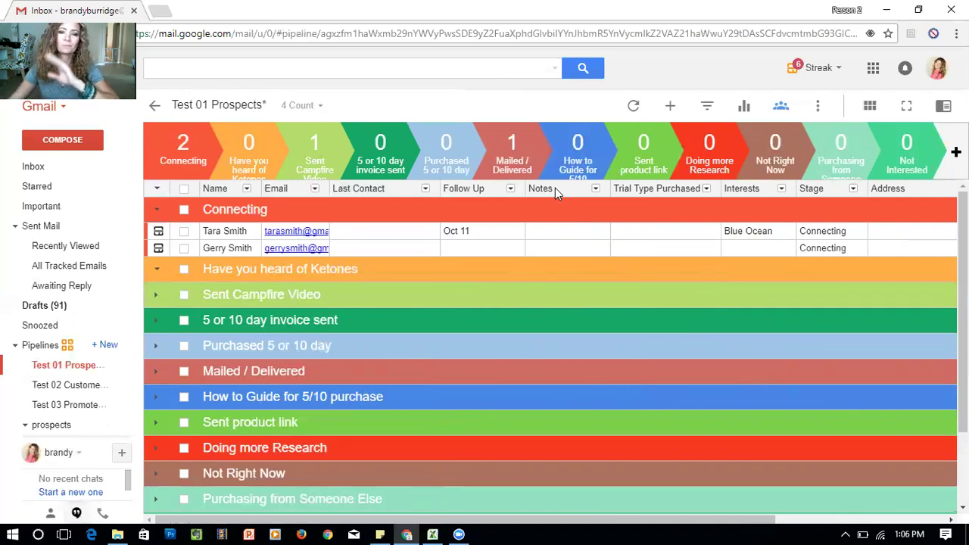
Write the first contact's note as '10/2 sent friend request' above '10/1 birthday party'
click(559, 232)
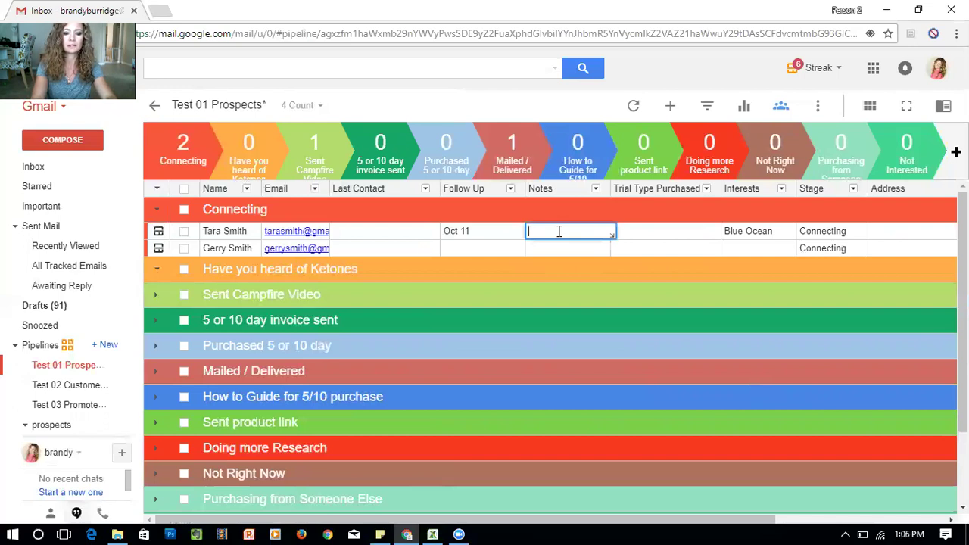
text(10/1 birthday )
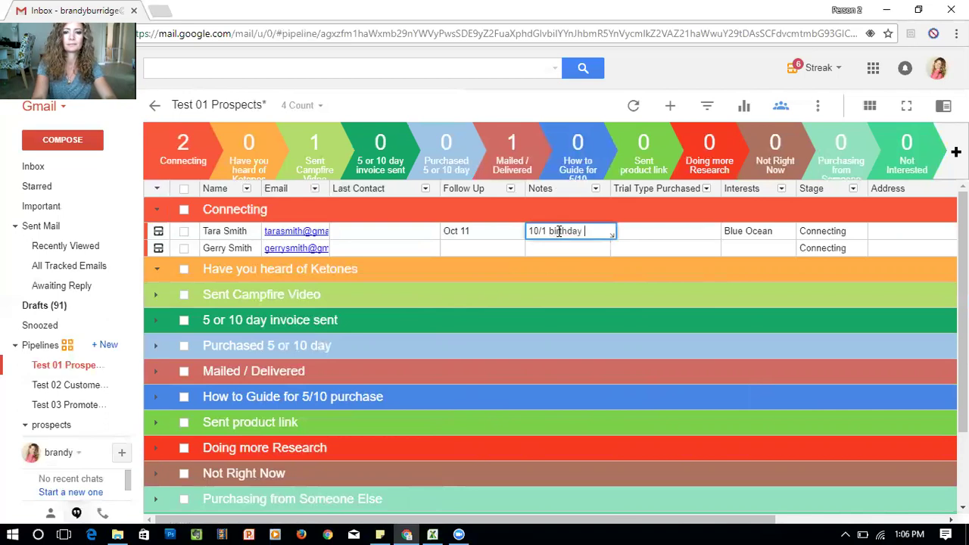
text(party)
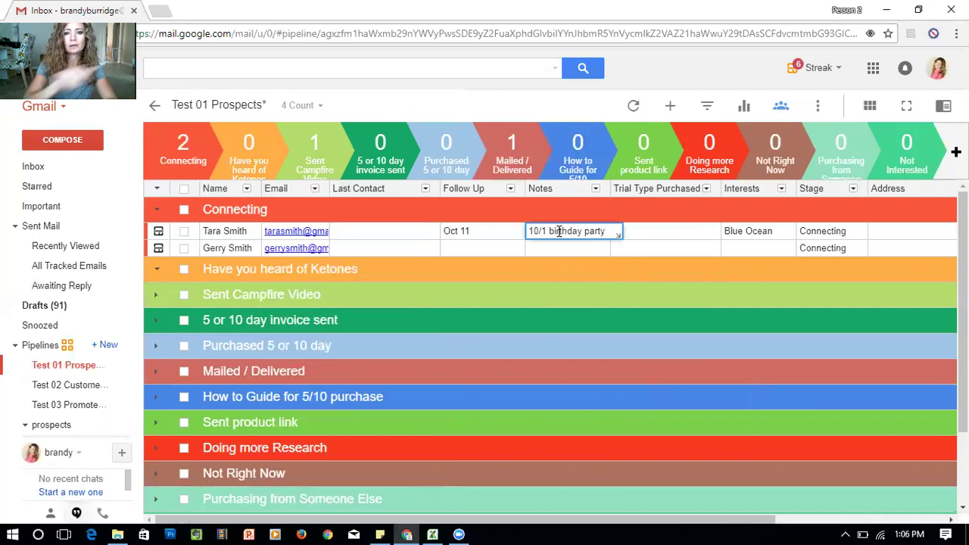
key(Return)
click(559, 237)
click(559, 236)
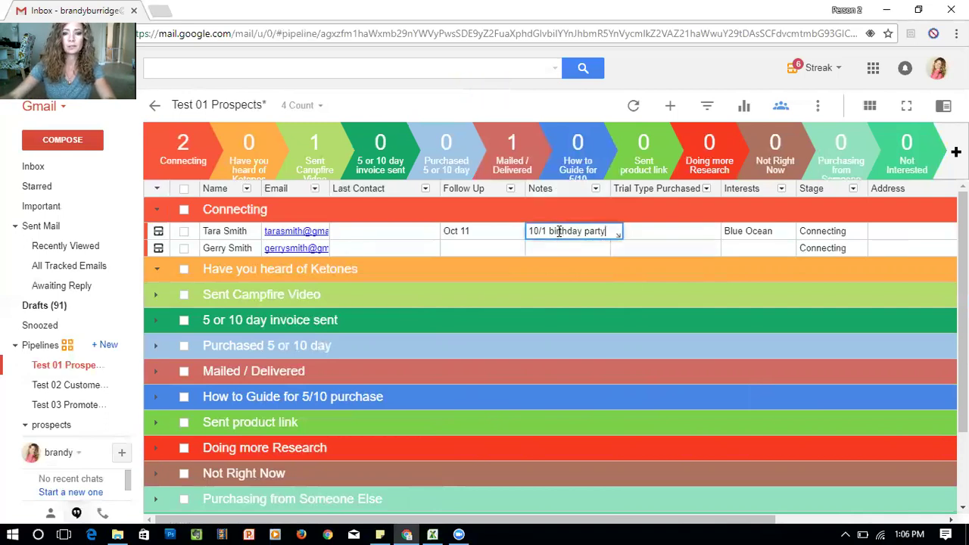
key(shift+Return)
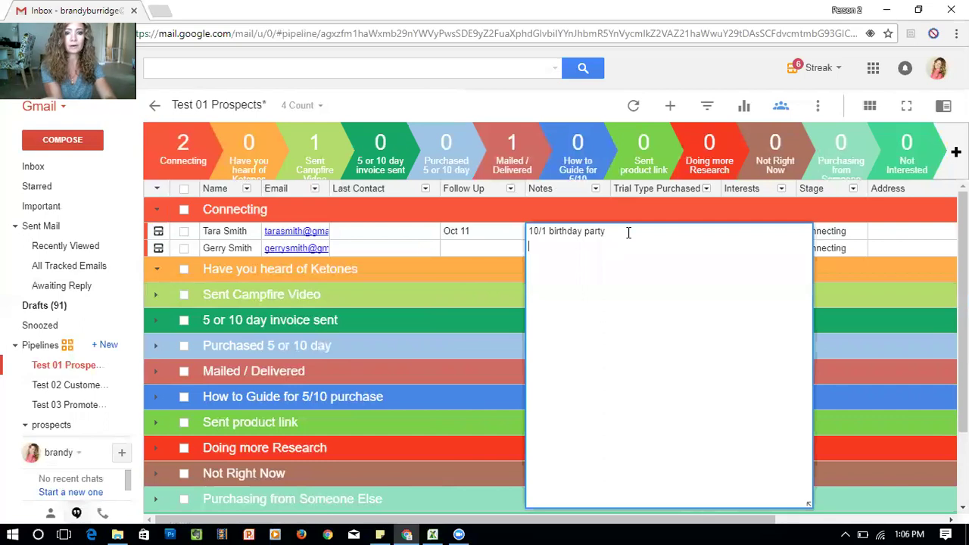
text(10/2 sent)
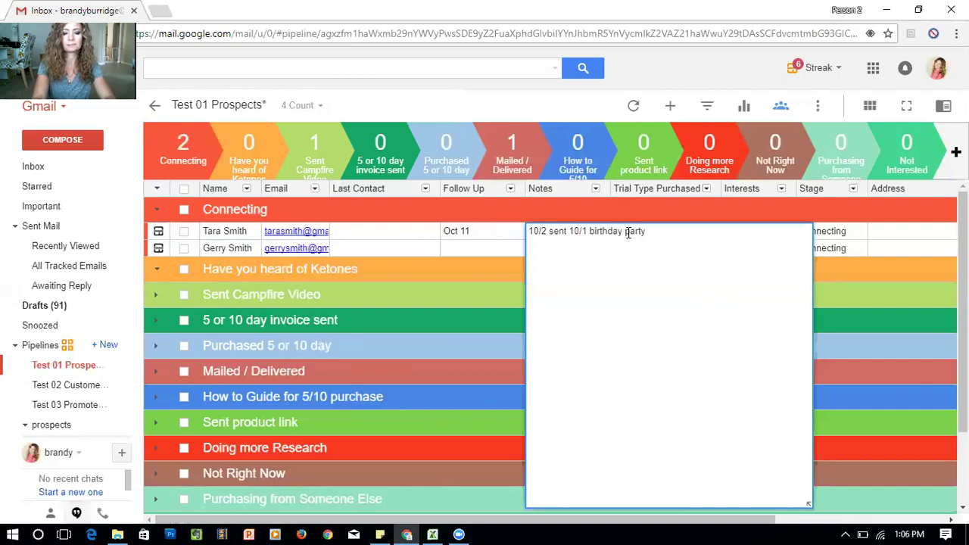
text( friend request)
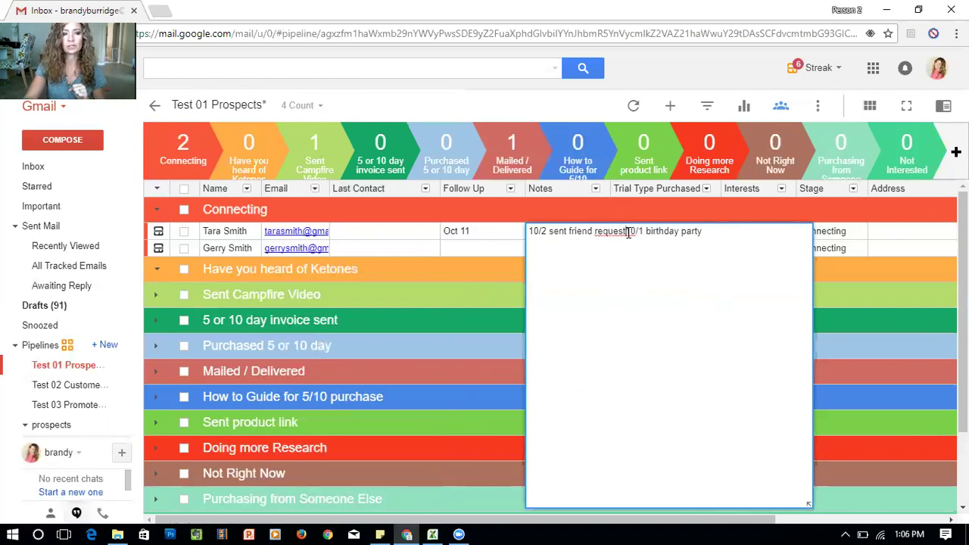
key(Return)
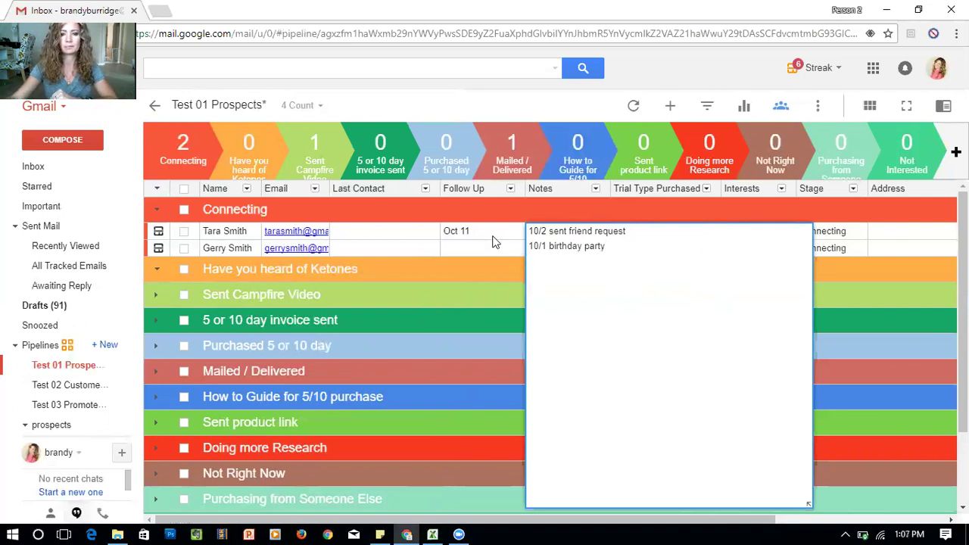
click(522, 239)
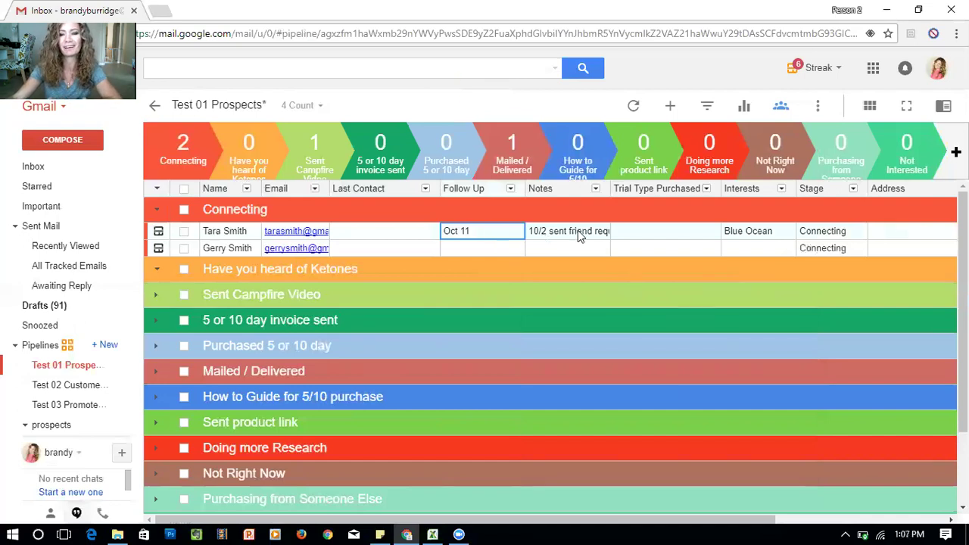
click(568, 231)
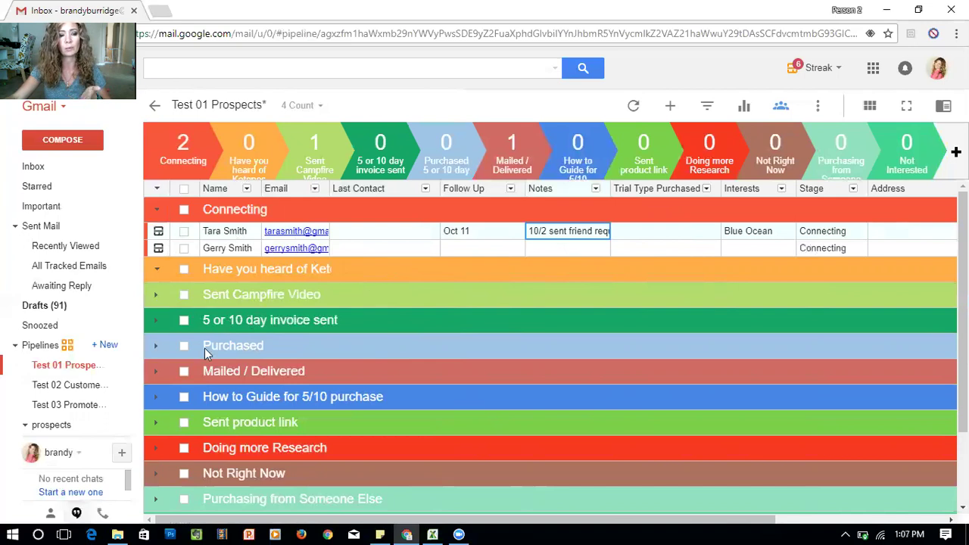
click(645, 231)
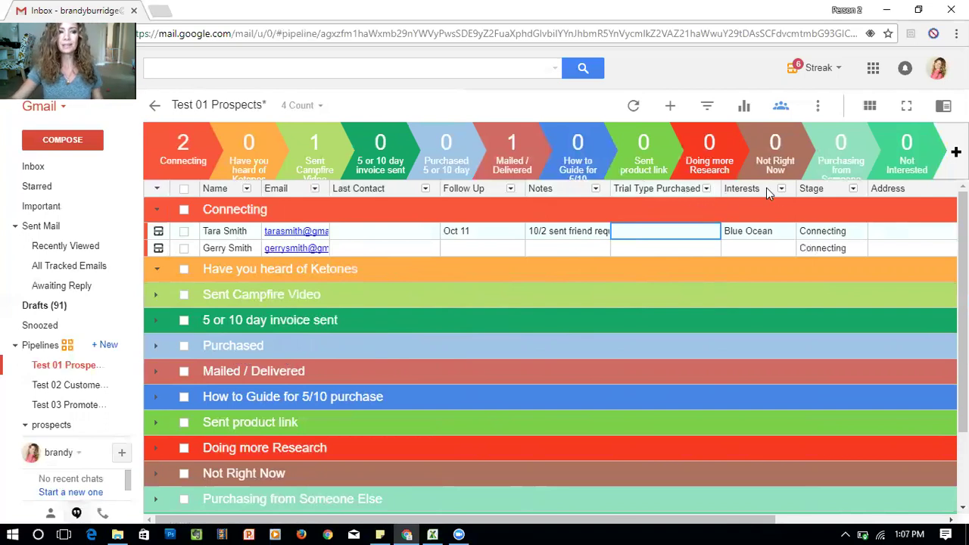
Insert a new tag-type column, Column 17, from the Trial Type Purchased column options
click(706, 189)
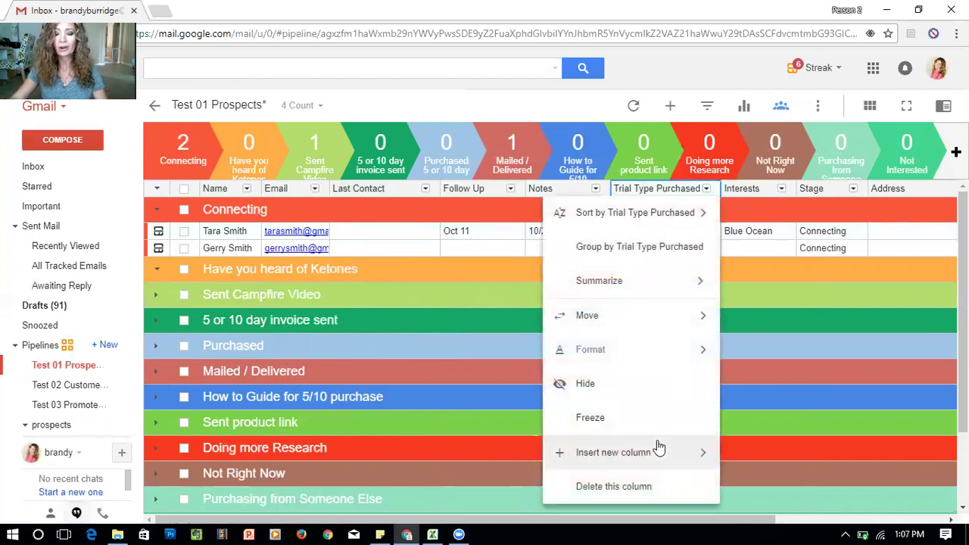
mouse_move(613, 458)
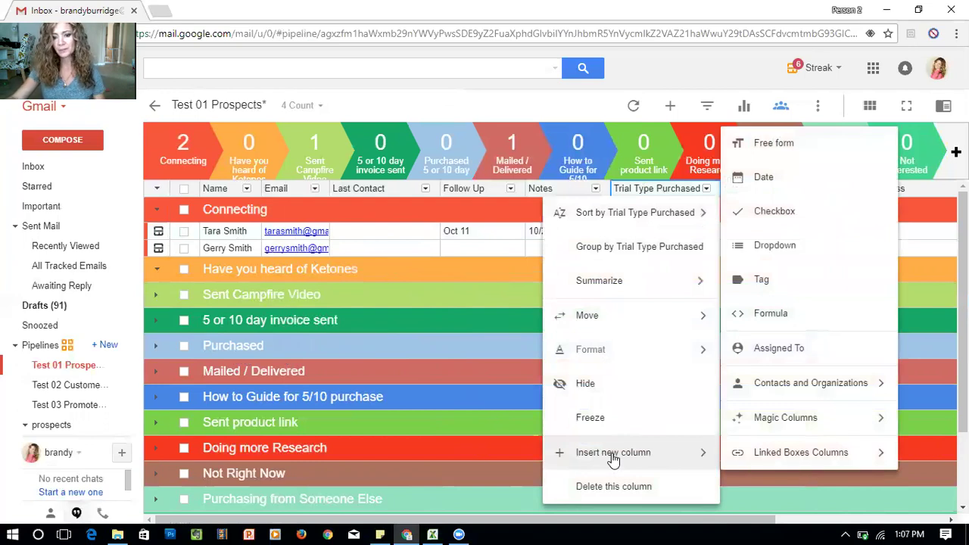
click(778, 285)
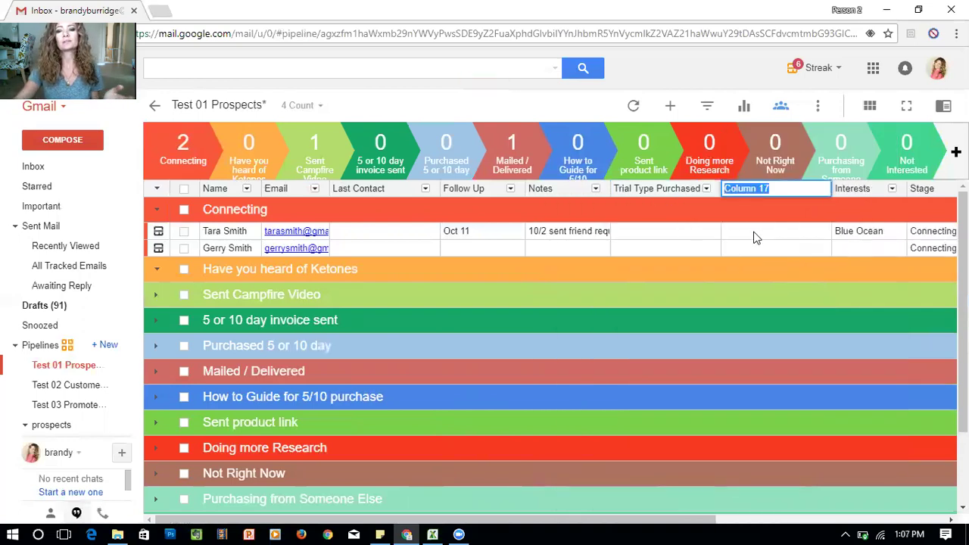
Create tag options '5 day og' for the first contact and '10 day og' for the second
click(739, 232)
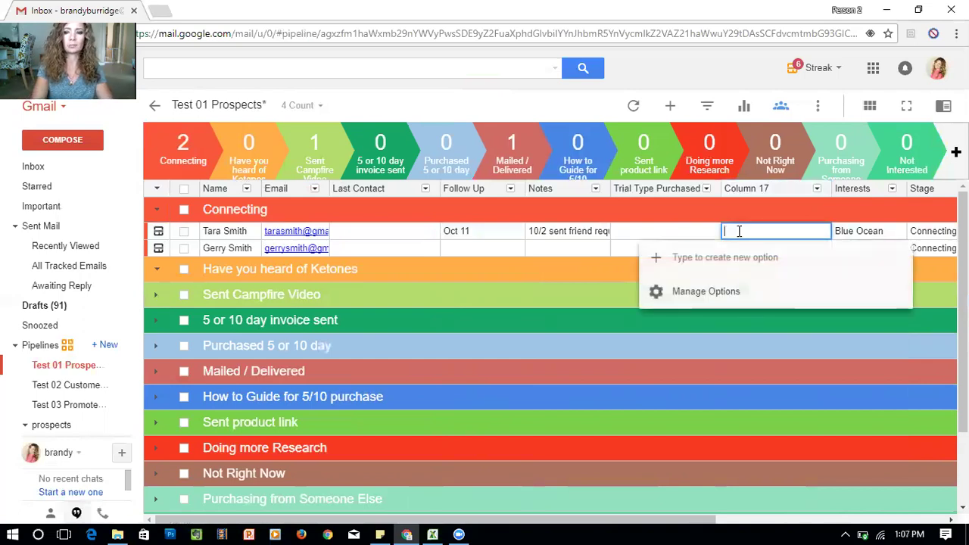
text(5)
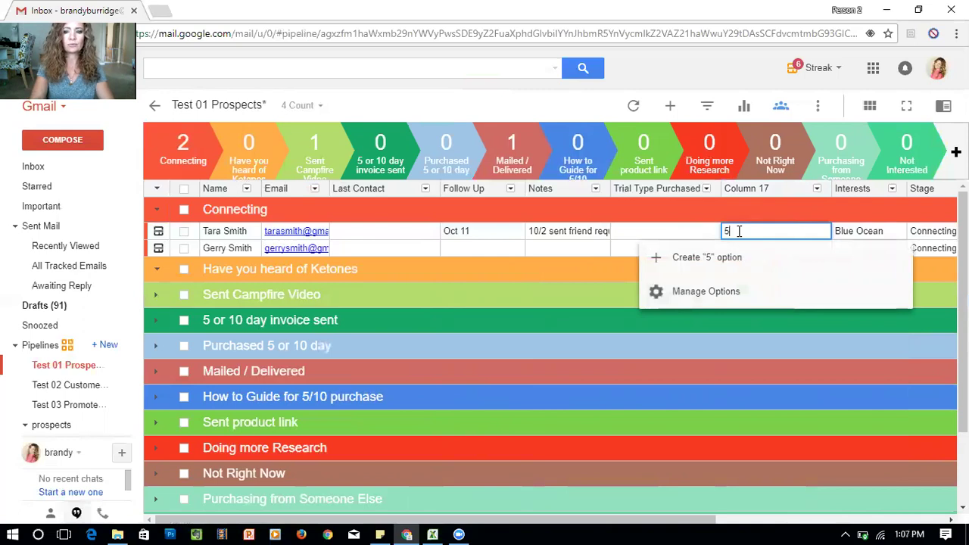
text( day or)
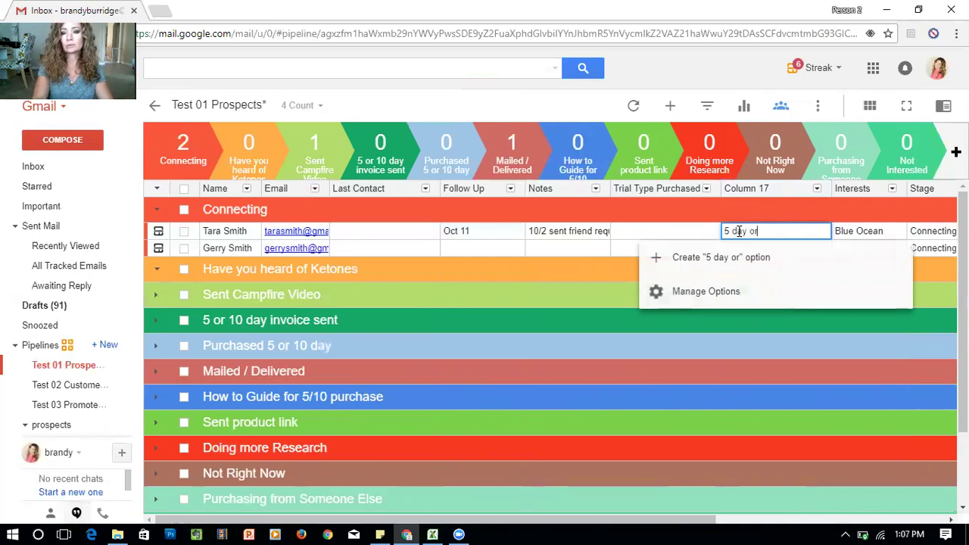
key(BackSpace)
text(g)
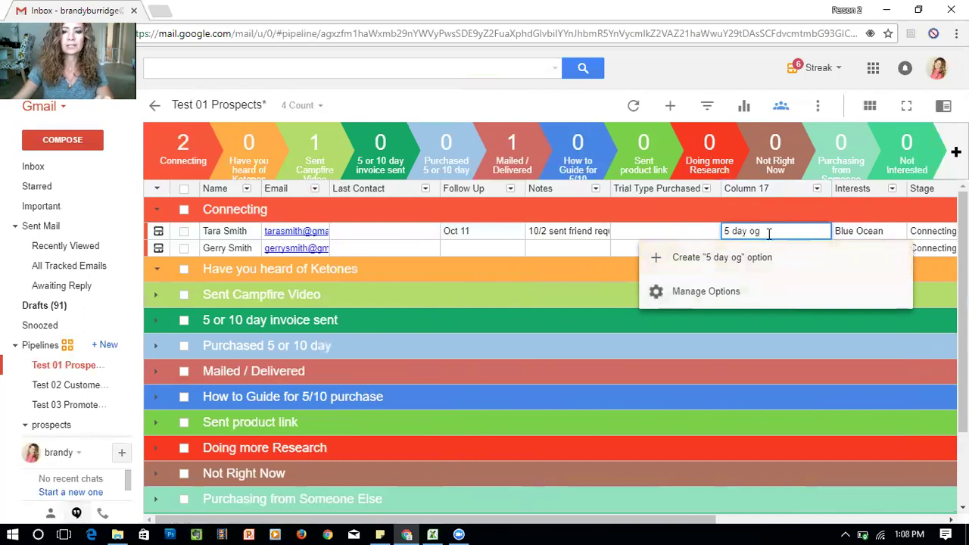
click(691, 259)
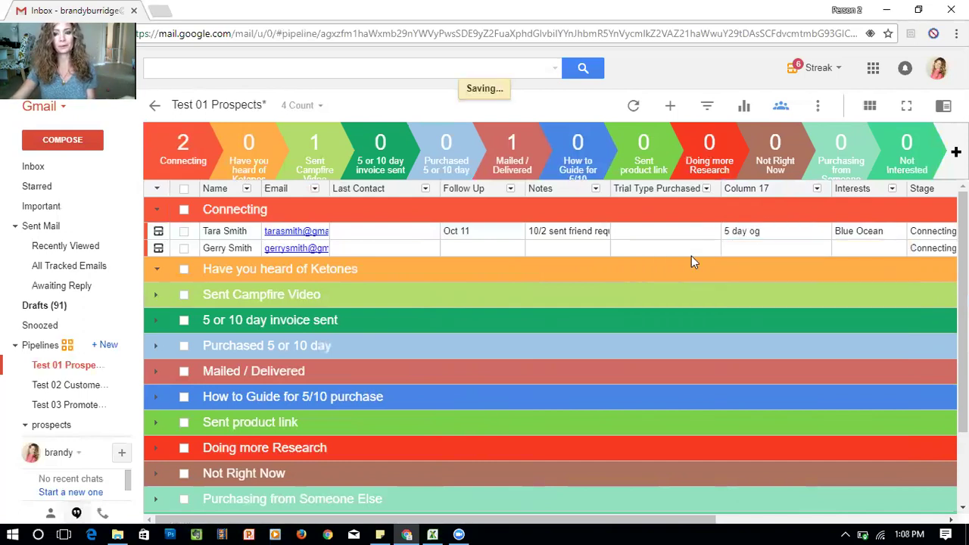
click(740, 251)
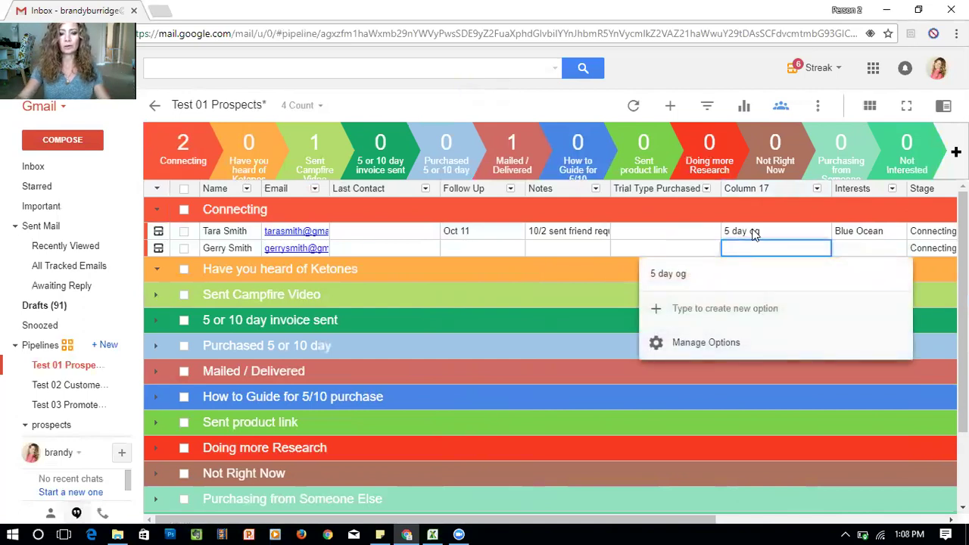
text(10 day og)
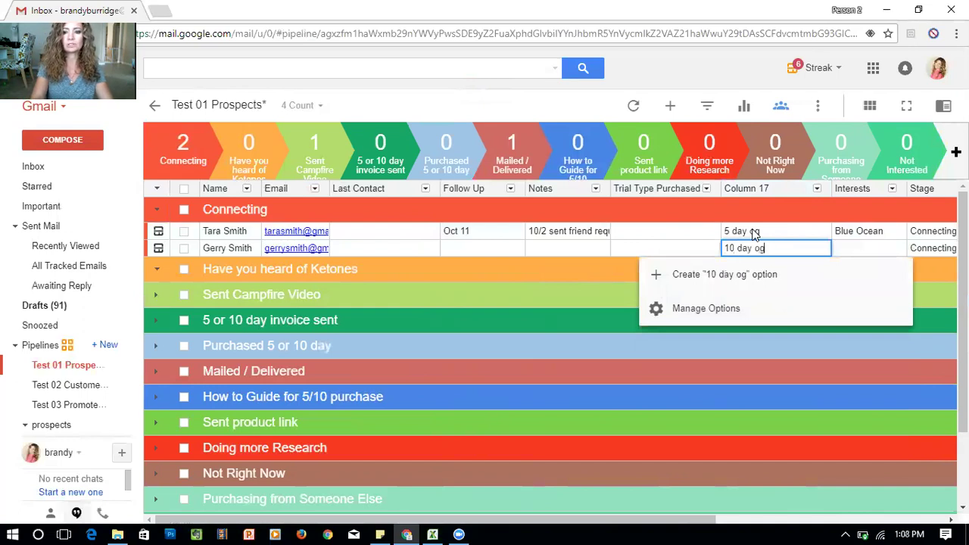
click(729, 282)
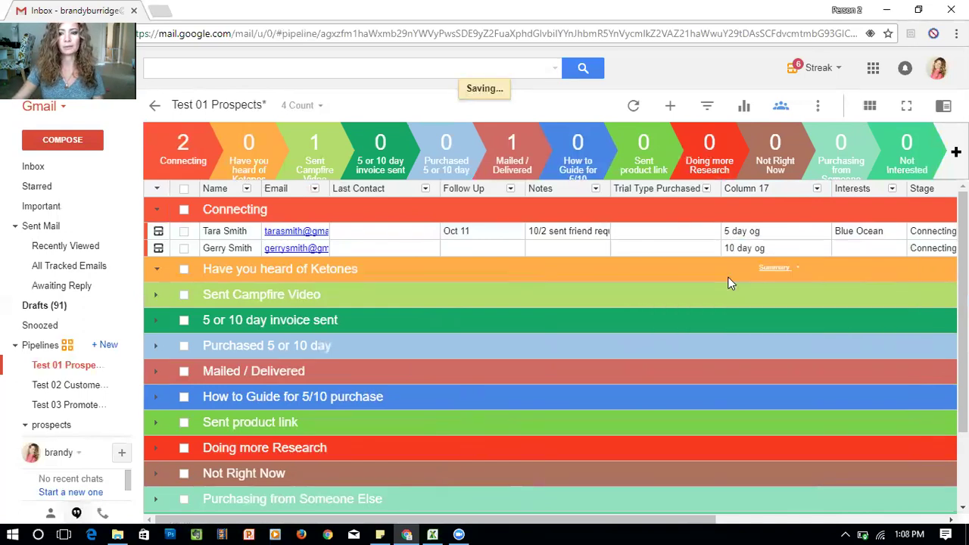
Add '10 day og' to the first contact's Column 17 and dismiss the low-battery notice
click(766, 233)
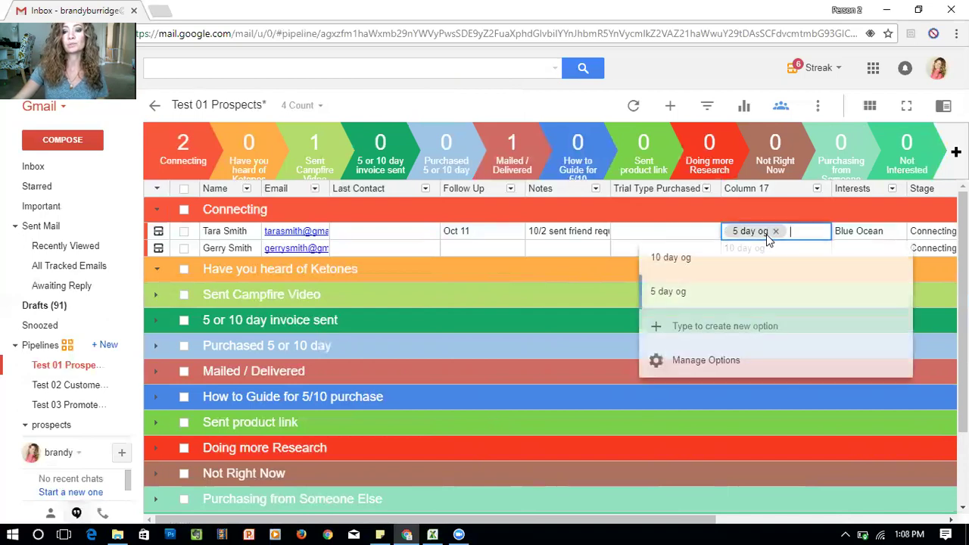
click(708, 265)
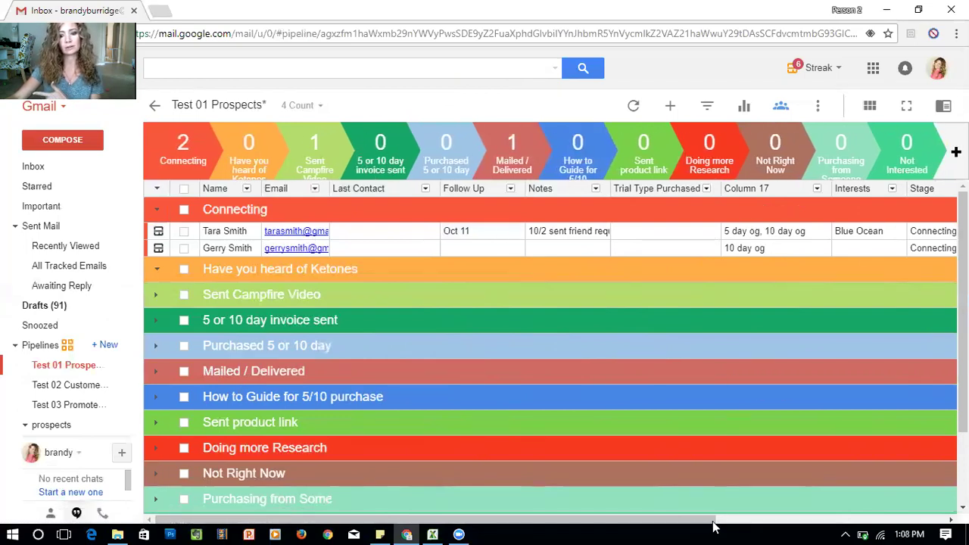
drag(714, 522, 861, 524)
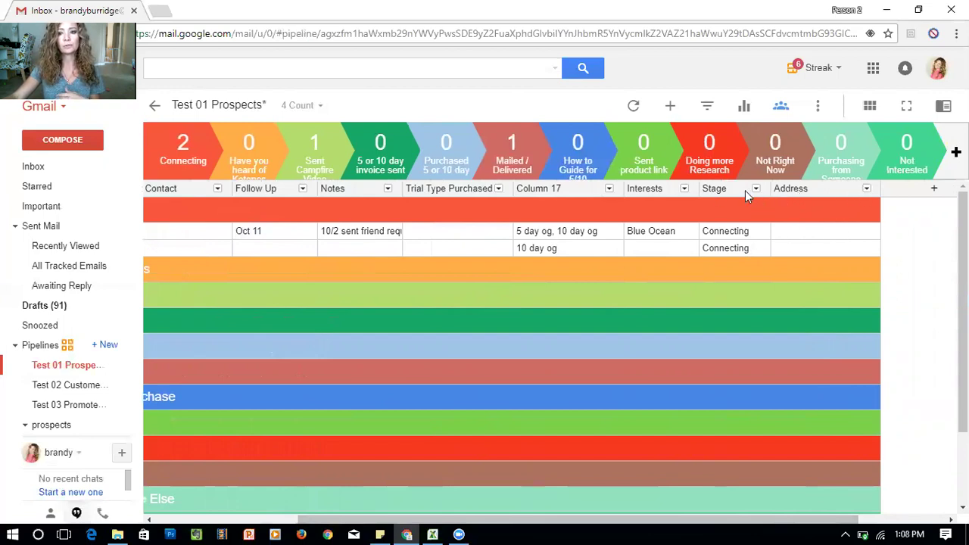
drag(595, 520, 453, 520)
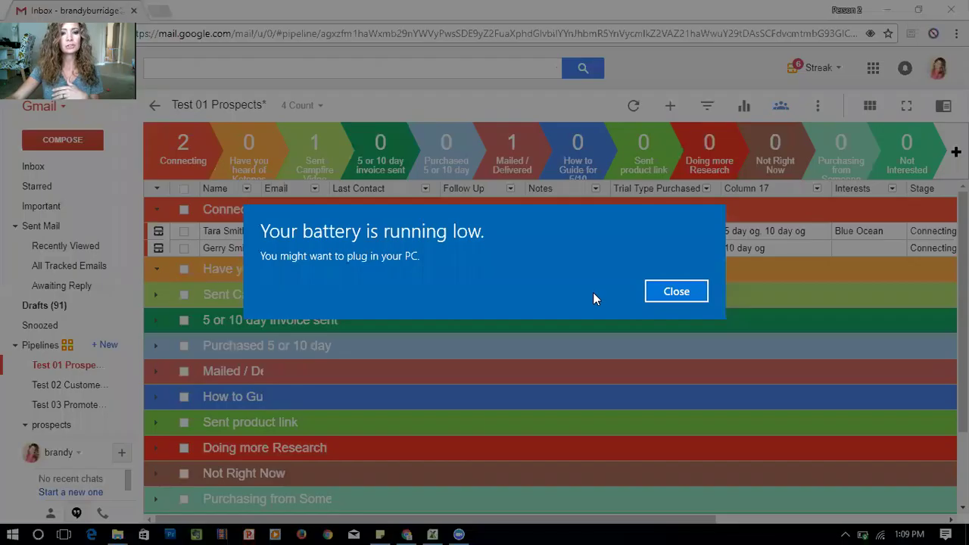
click(676, 291)
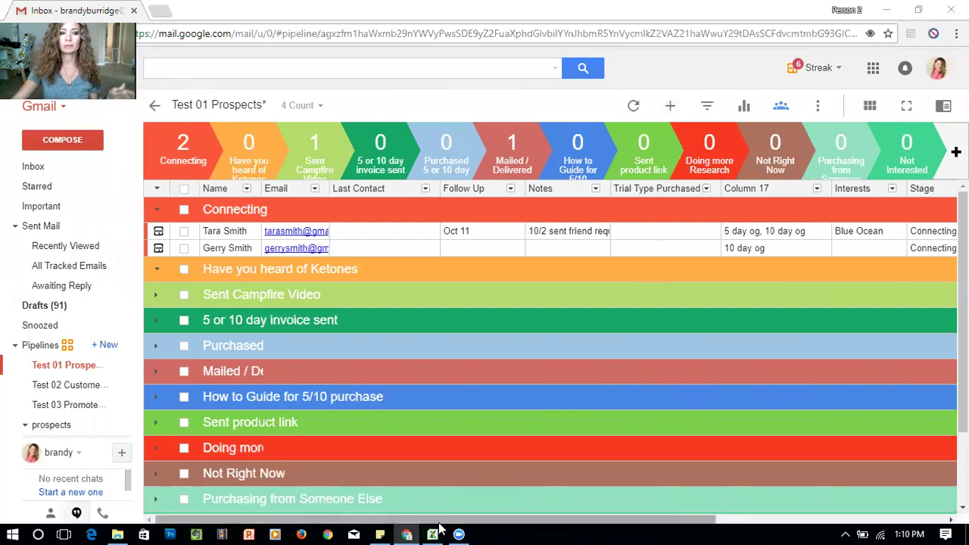
drag(439, 520, 518, 520)
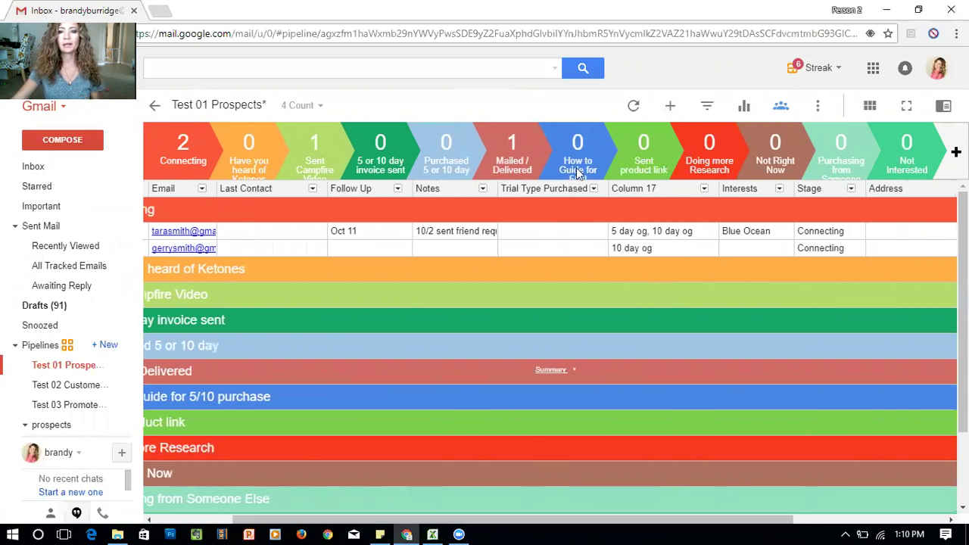
click(704, 188)
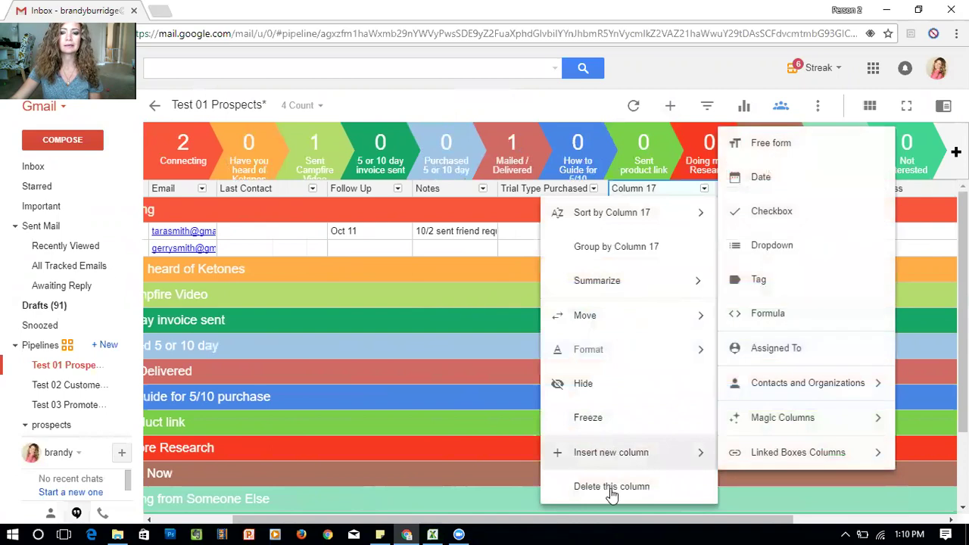
Insert a dropdown column named Column 18 and set the first contact's value to 'yes'
mouse_move(643, 451)
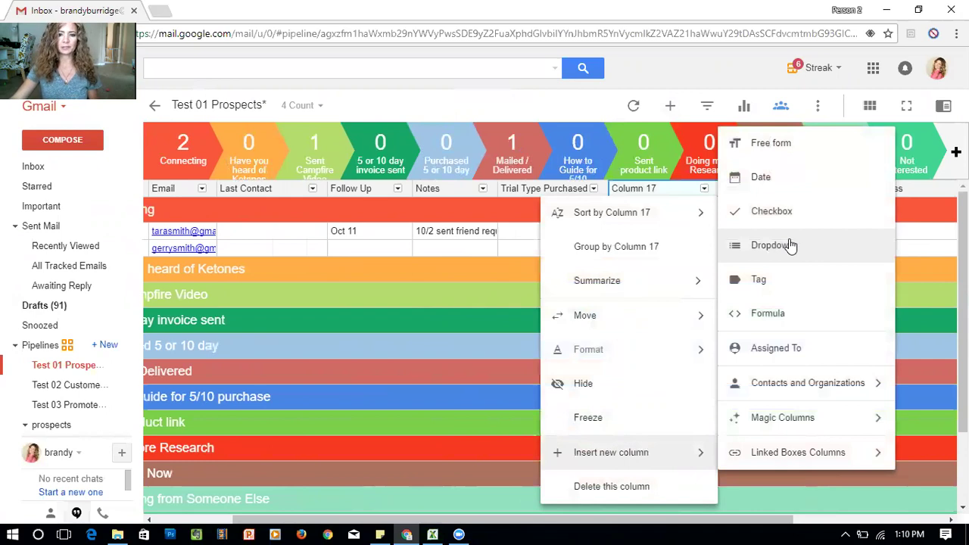
click(789, 246)
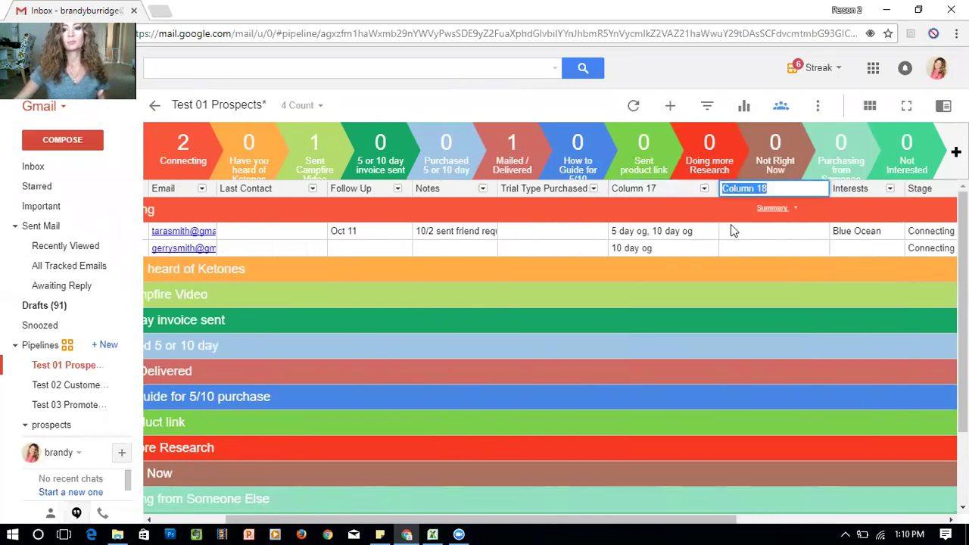
click(736, 235)
click(735, 233)
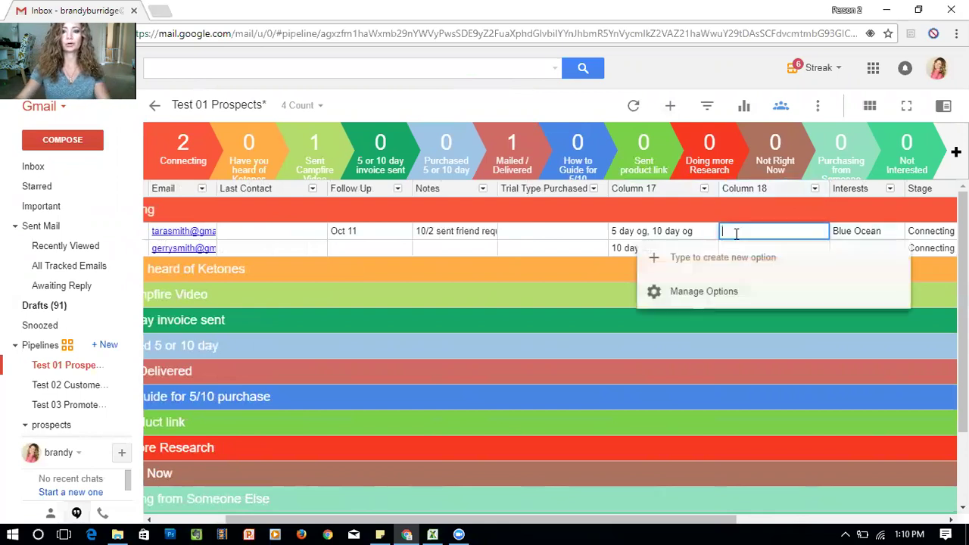
text(yes)
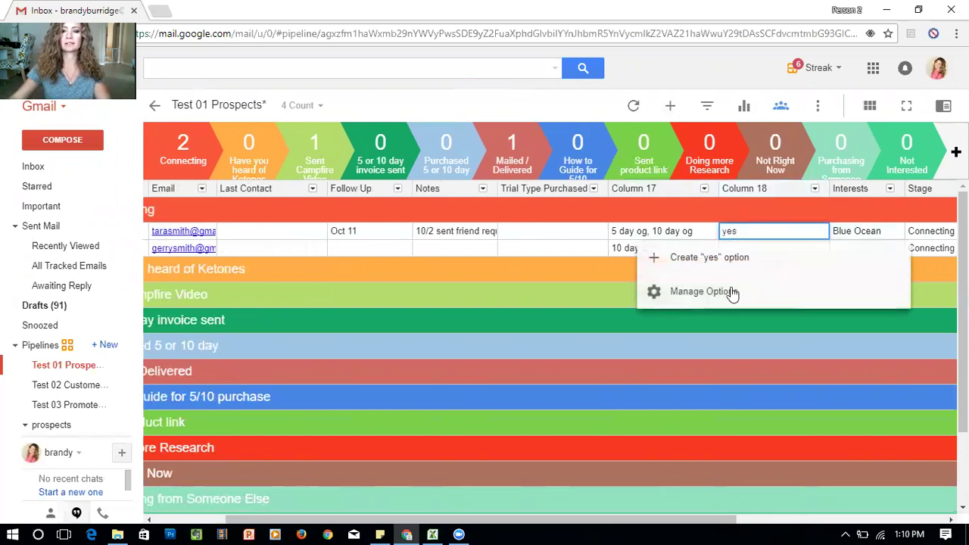
click(731, 261)
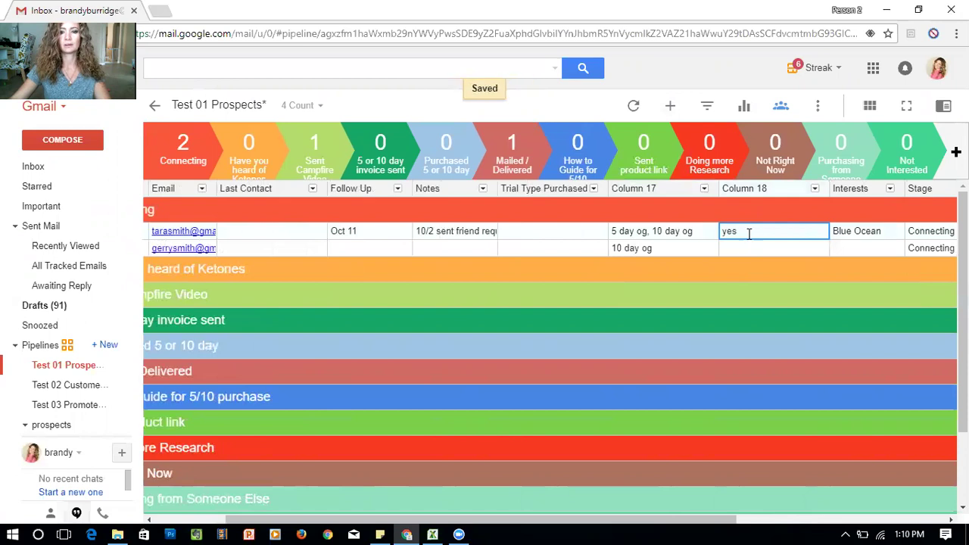
click(748, 234)
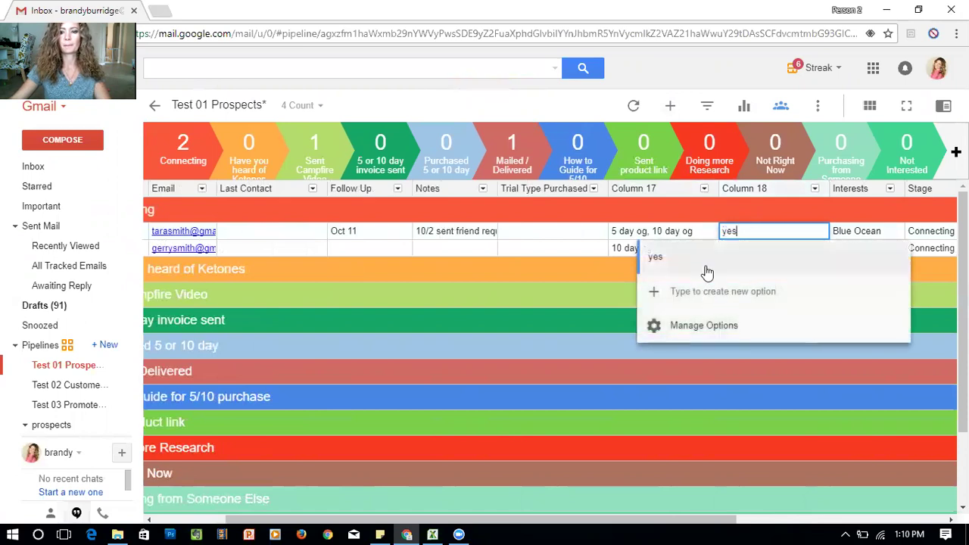
click(500, 250)
Create and set 'no' for the second contact's Column 18, keeping 'yes' on the first
click(735, 251)
text(no)
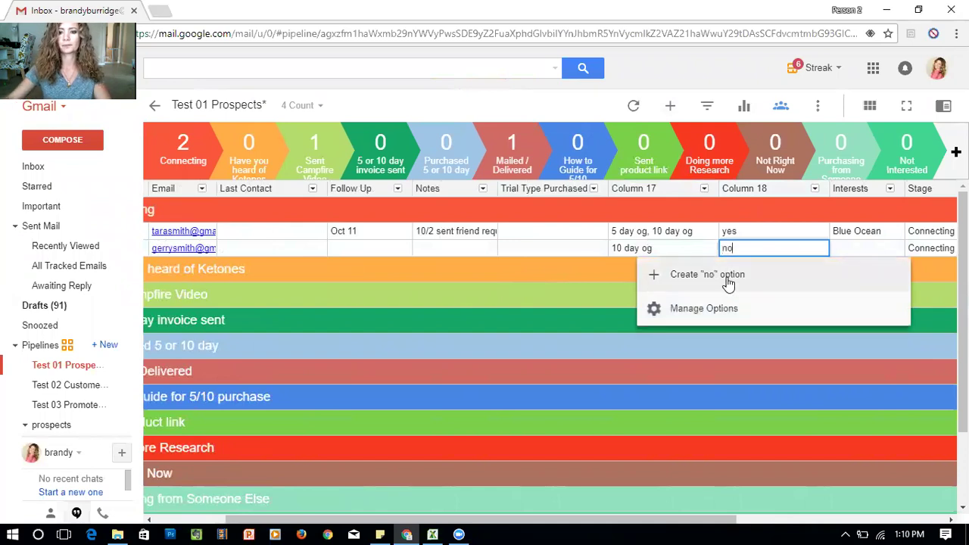
click(725, 279)
click(769, 231)
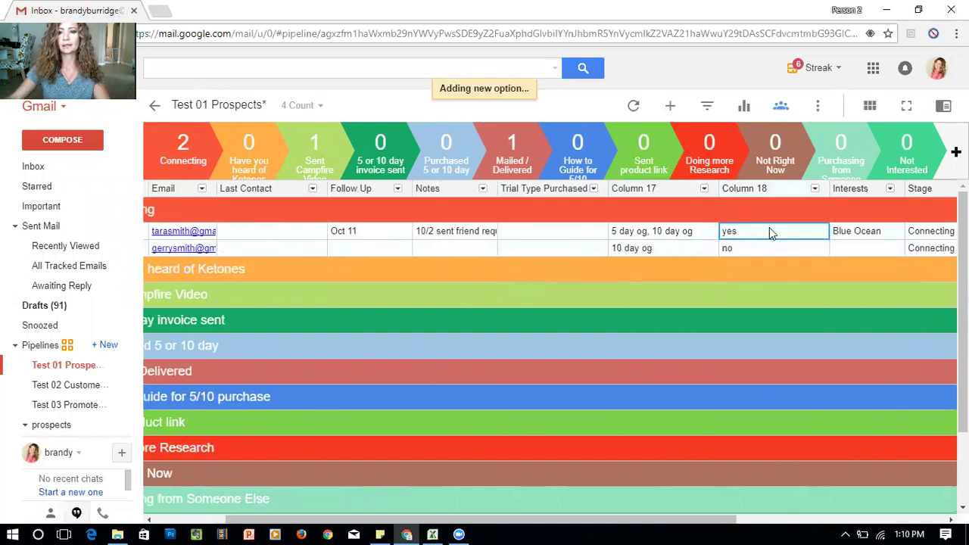
click(769, 231)
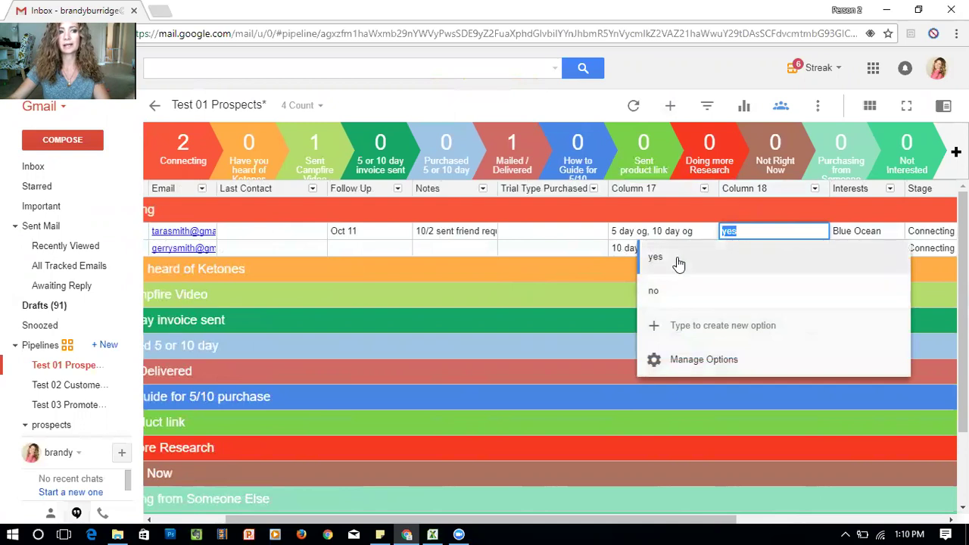
click(550, 238)
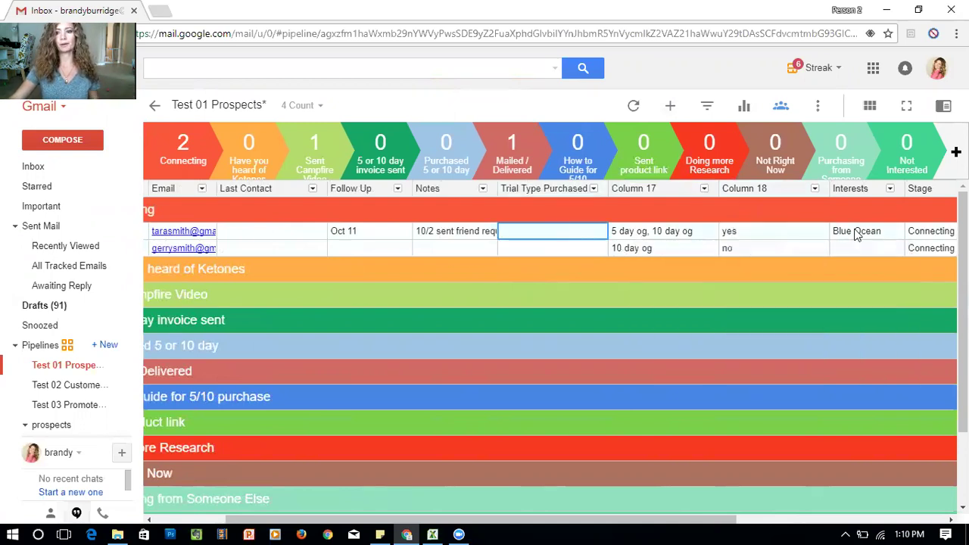
click(878, 235)
click(878, 235)
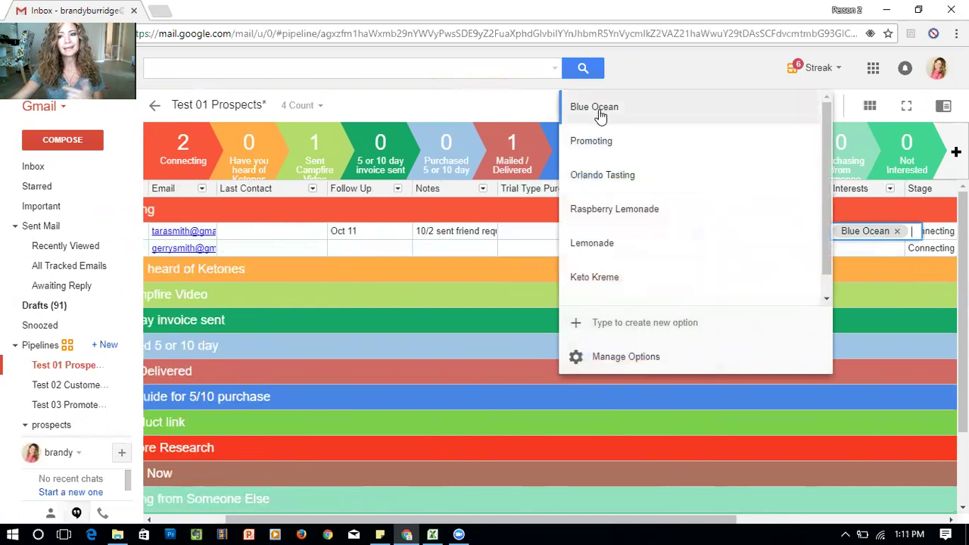
Close the Interests list without changes and scroll the table back to the left edge
click(640, 87)
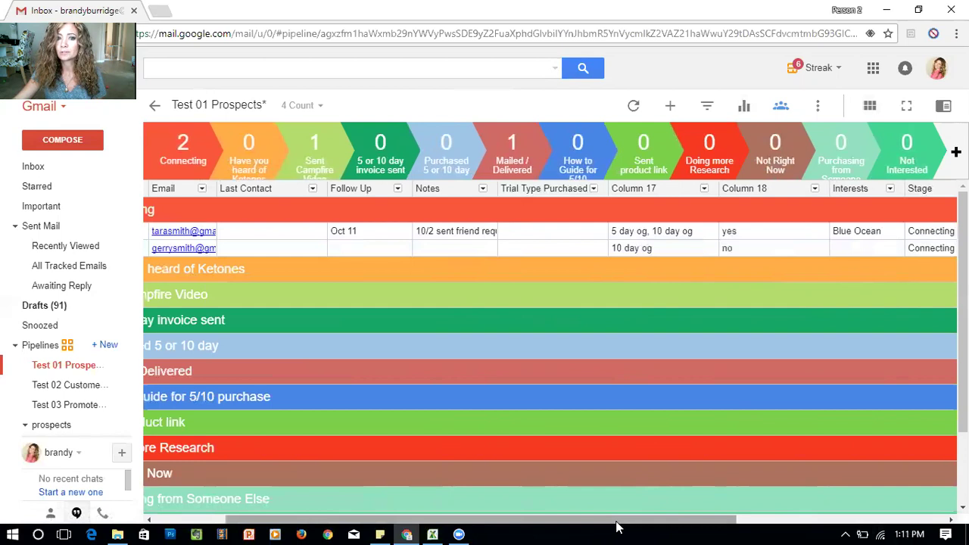
drag(617, 528, 530, 526)
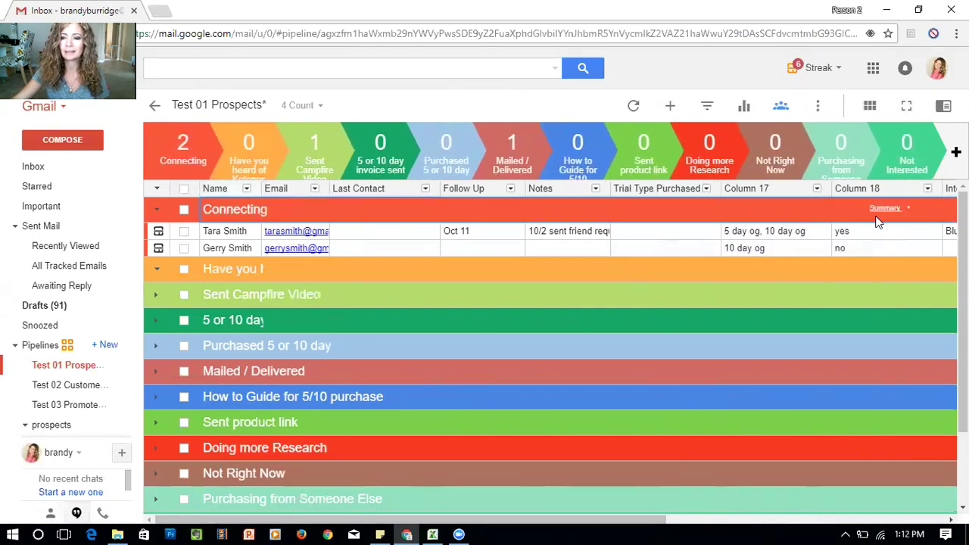
Add a new box under Connecting named with the prospect's full name
click(670, 106)
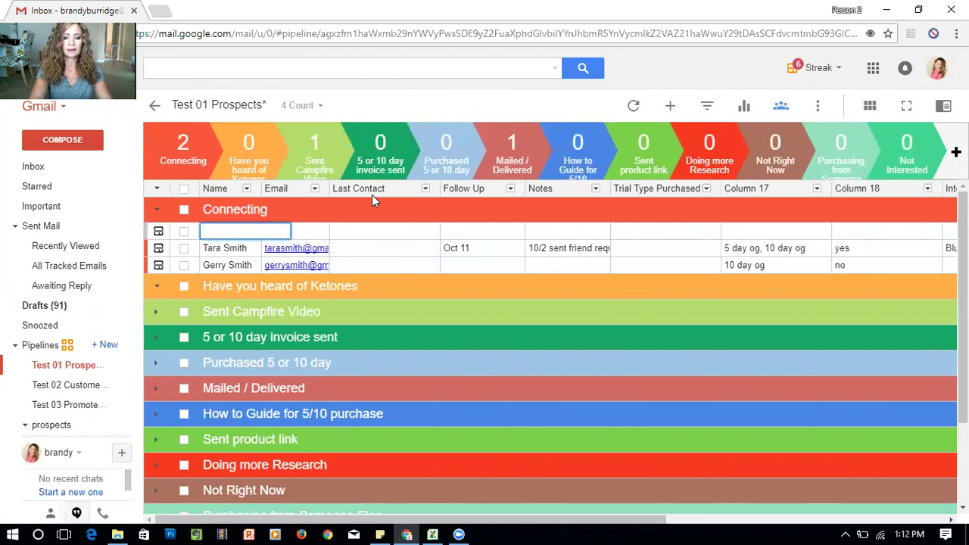
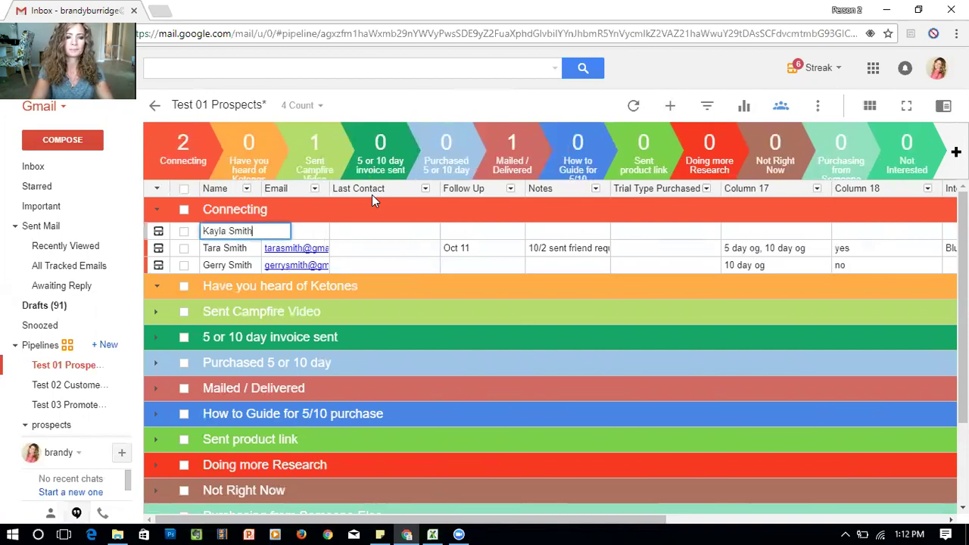
key(Return)
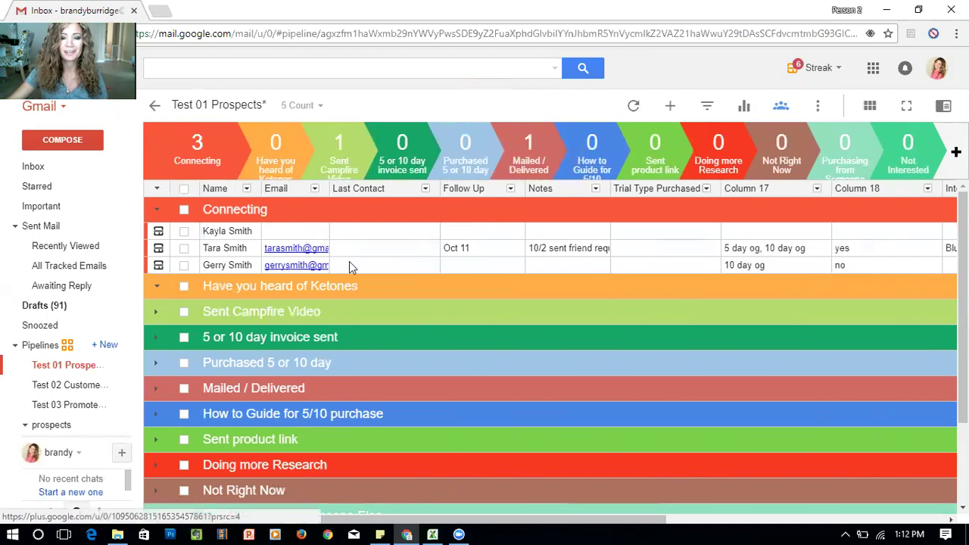
Set the new prospect's Last Contact to Oct 05 and Follow Up to Oct 09, leaving Notes empty
double_click(383, 231)
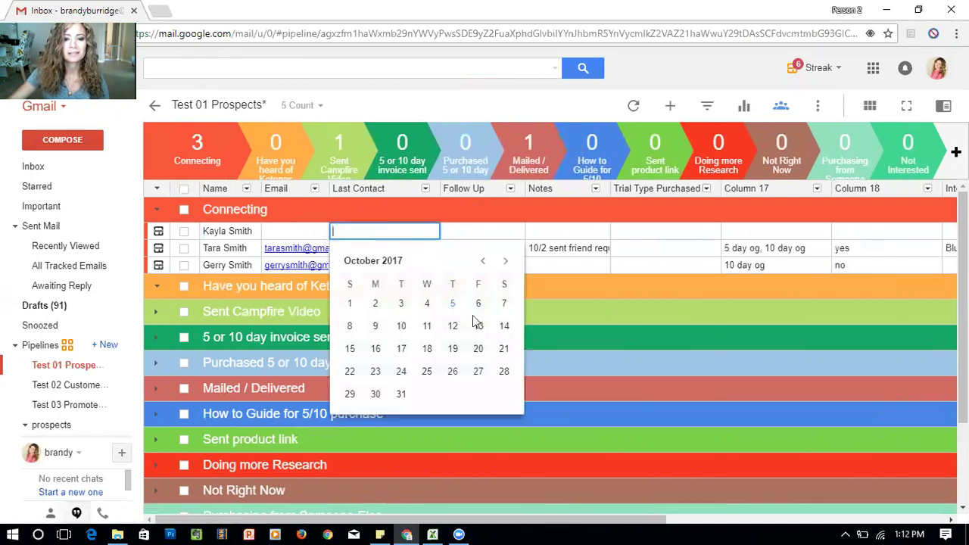
click(453, 304)
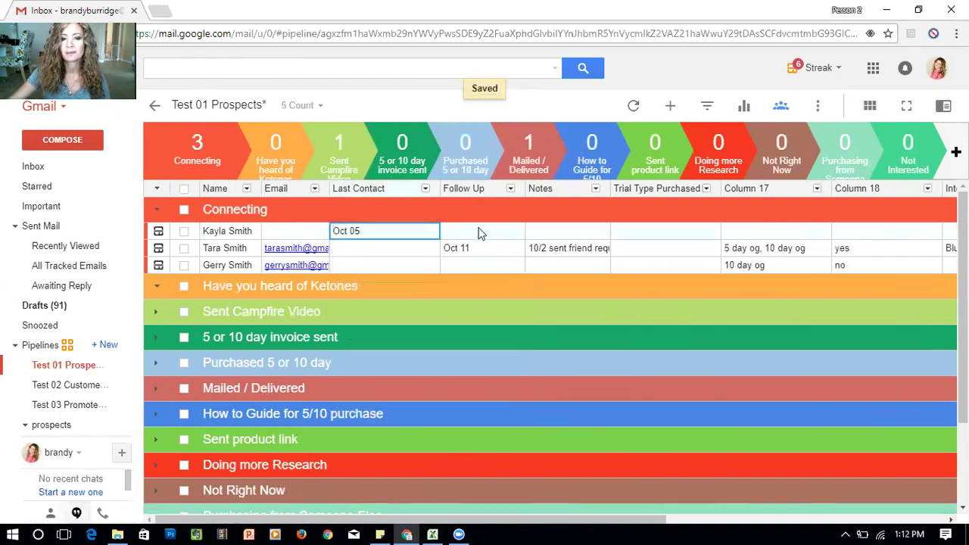
double_click(476, 233)
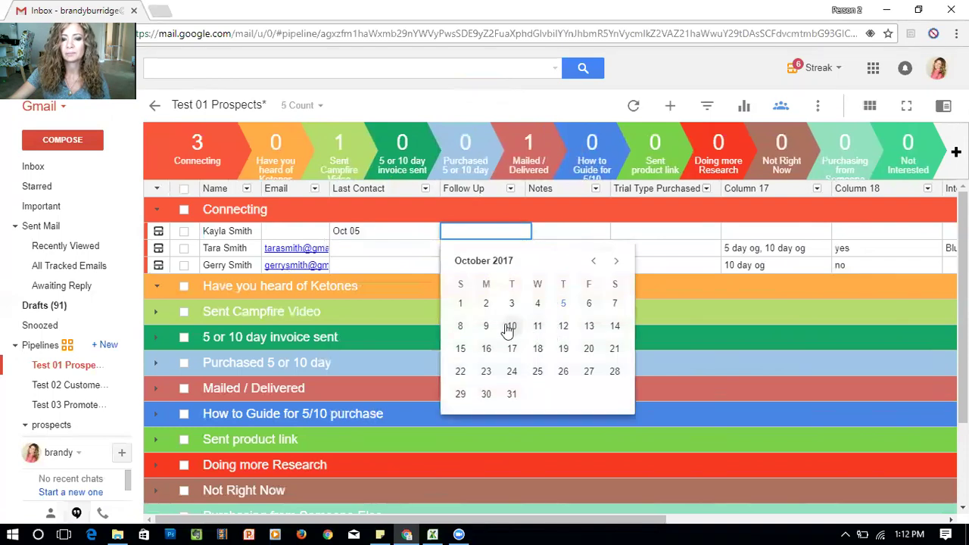
click(489, 325)
double_click(578, 231)
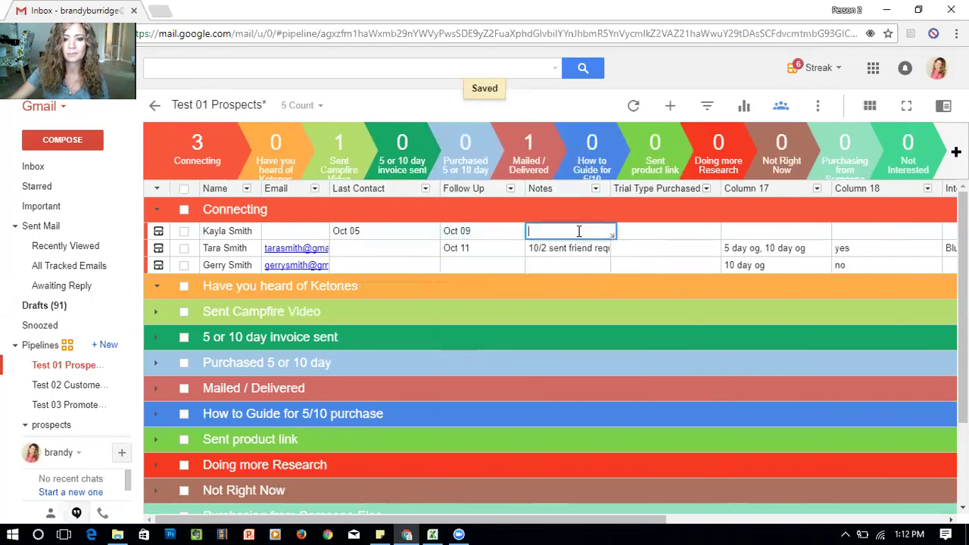
click(467, 230)
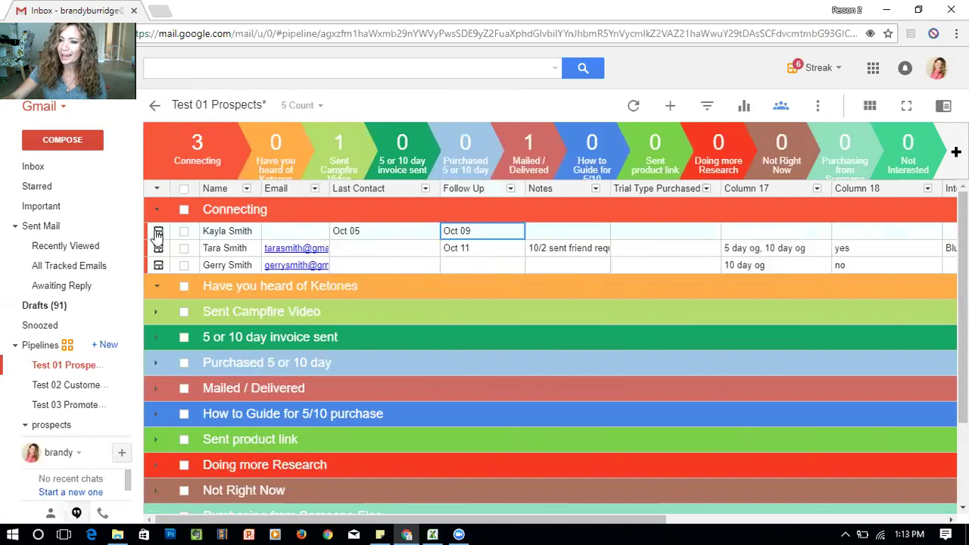
drag(470, 521, 631, 529)
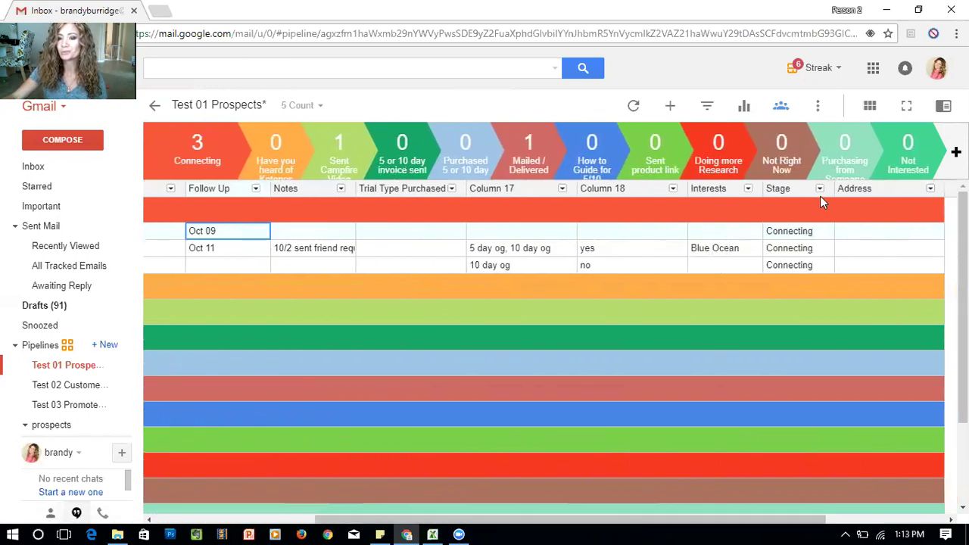
Change the first prospect's stage from Connecting to Have you heard of Ketones
click(807, 234)
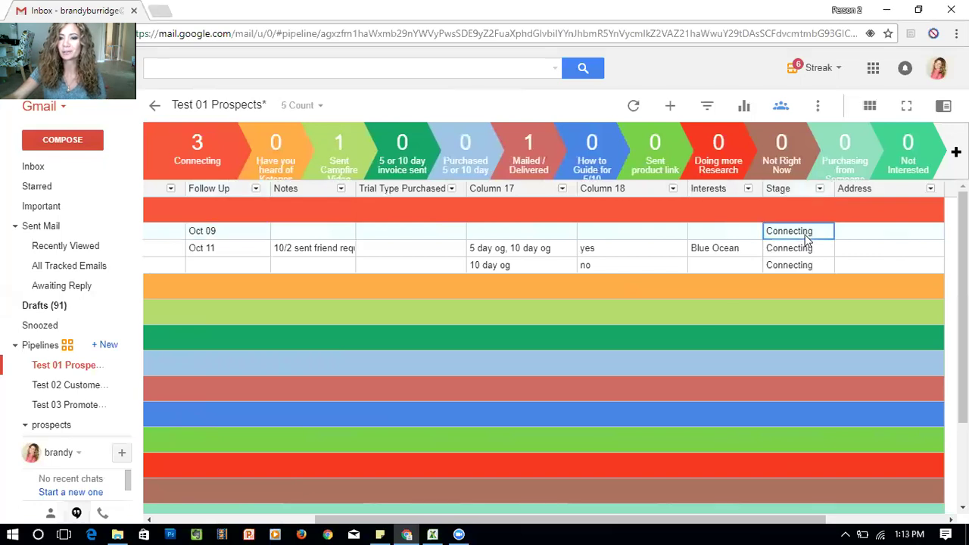
click(807, 233)
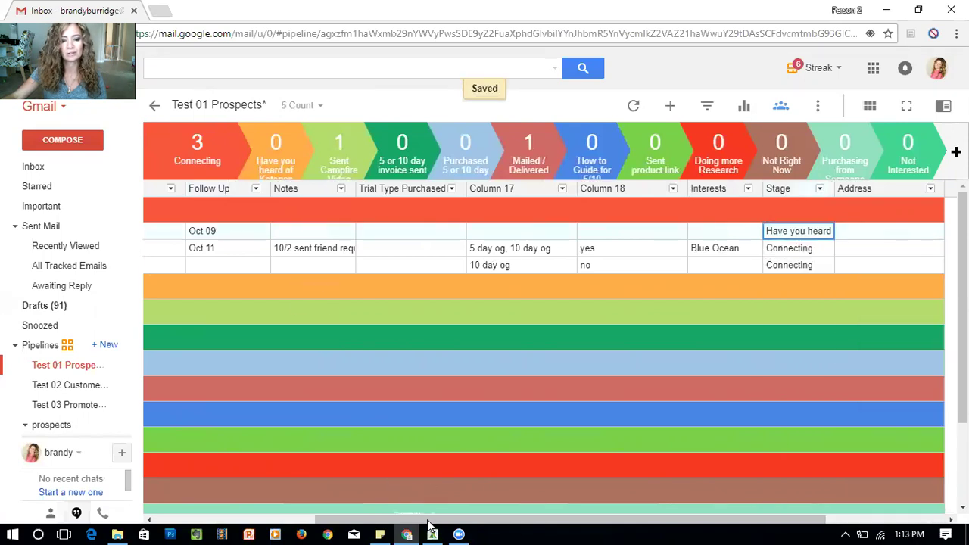
drag(431, 520, 269, 520)
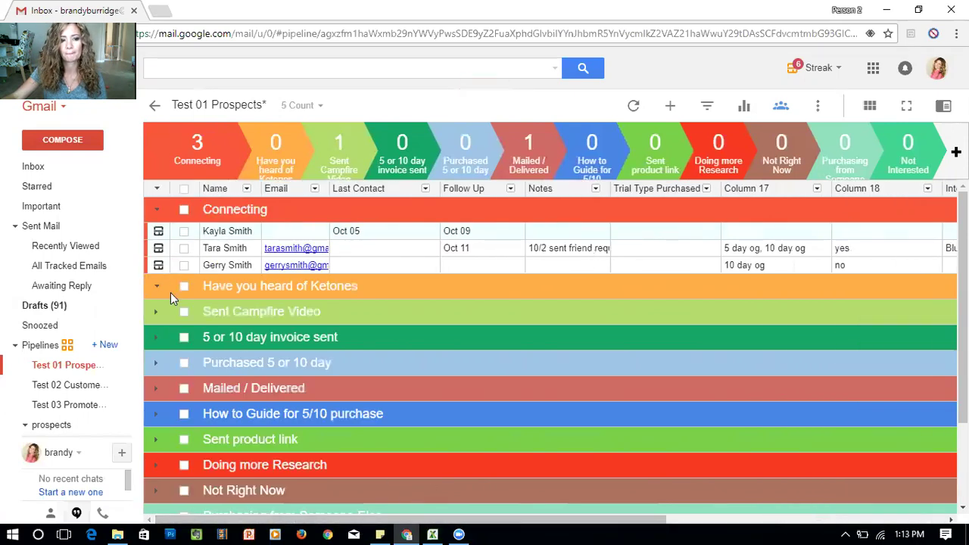
click(703, 523)
drag(703, 523, 417, 316)
click(436, 280)
Open her box from its new stage group and browse neighbouring boxes with the previous/next arrows
click(158, 231)
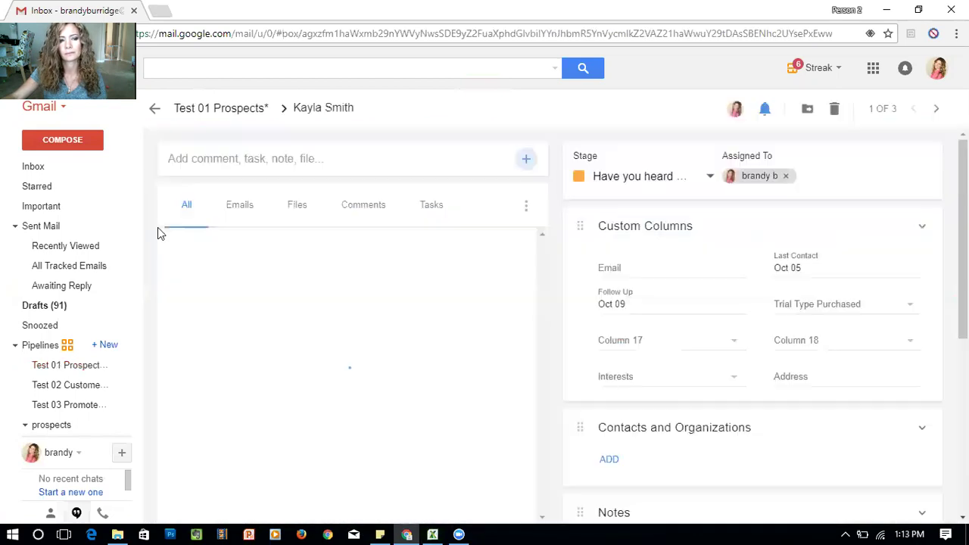
click(227, 110)
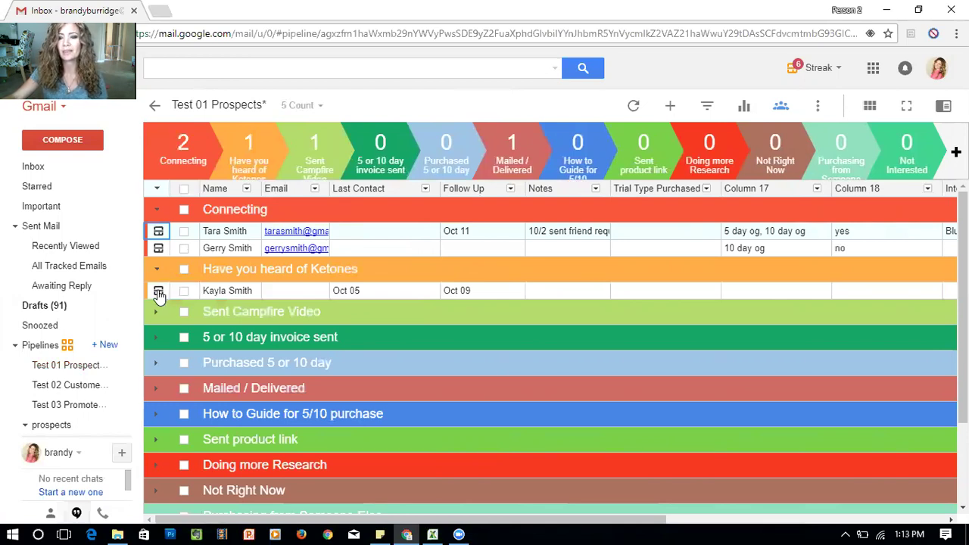
click(159, 294)
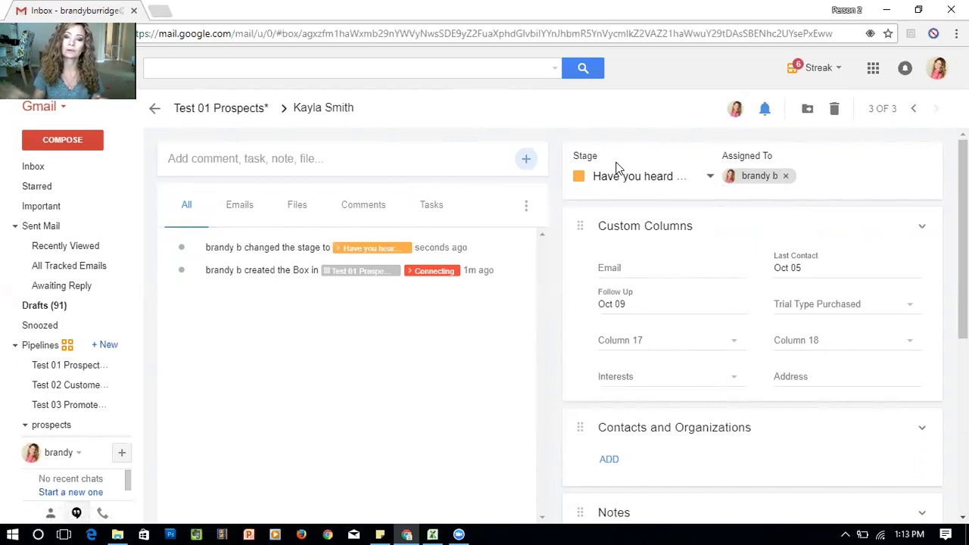
click(914, 110)
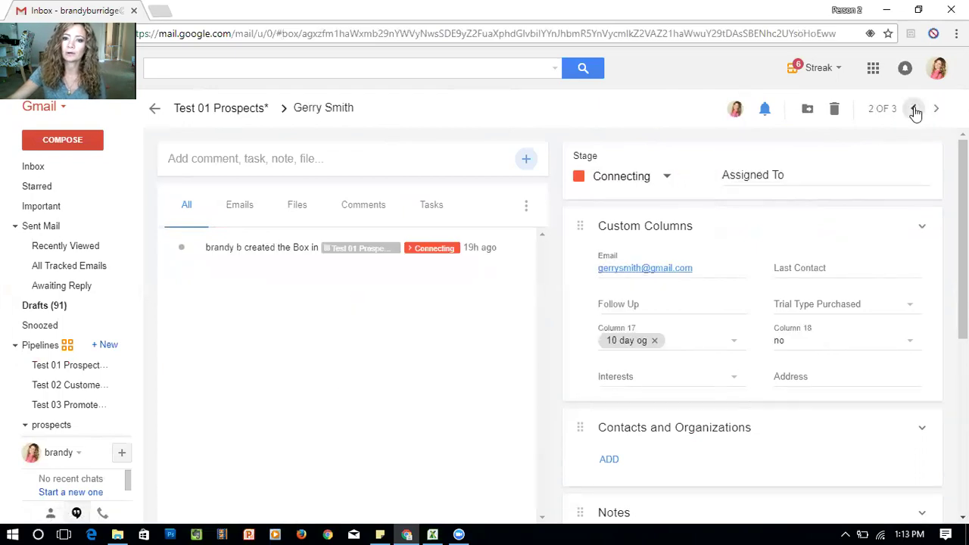
click(914, 110)
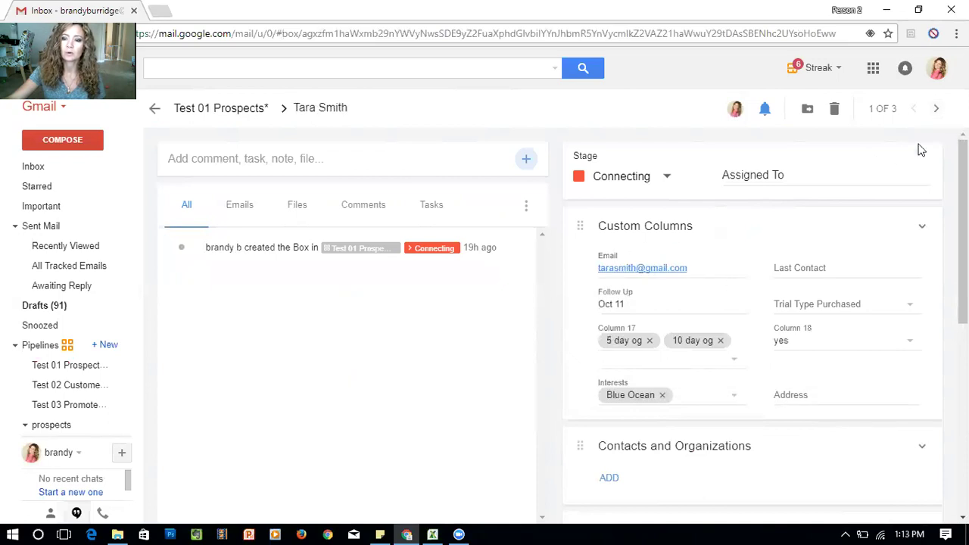
click(936, 108)
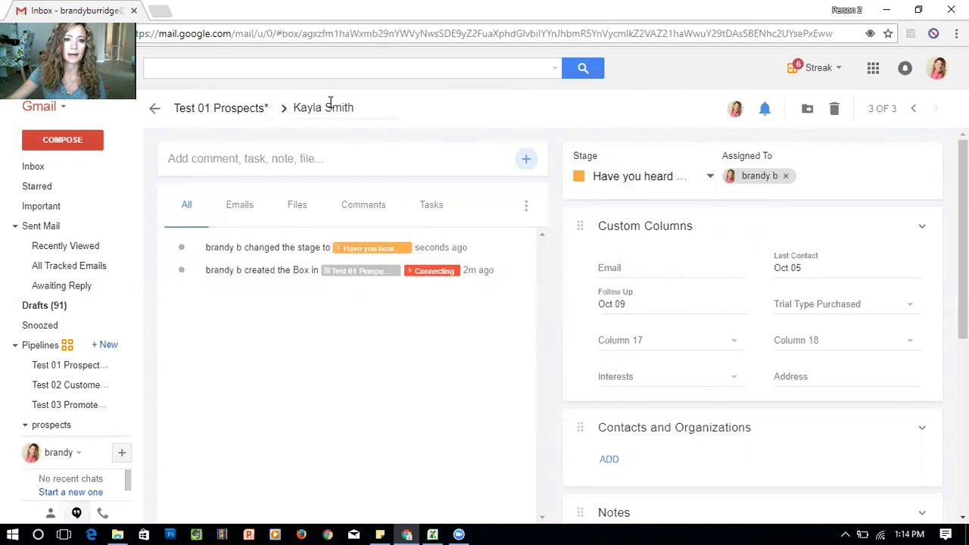
Move the box from Sent Campfire Video through 5 or 10 day invoice sent to Purchased 5 or 10 day
click(598, 177)
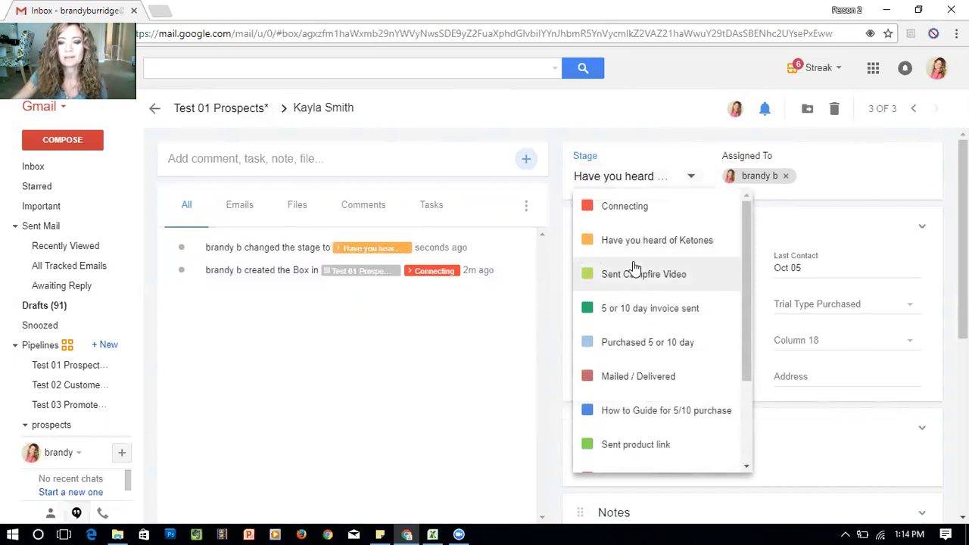
click(633, 274)
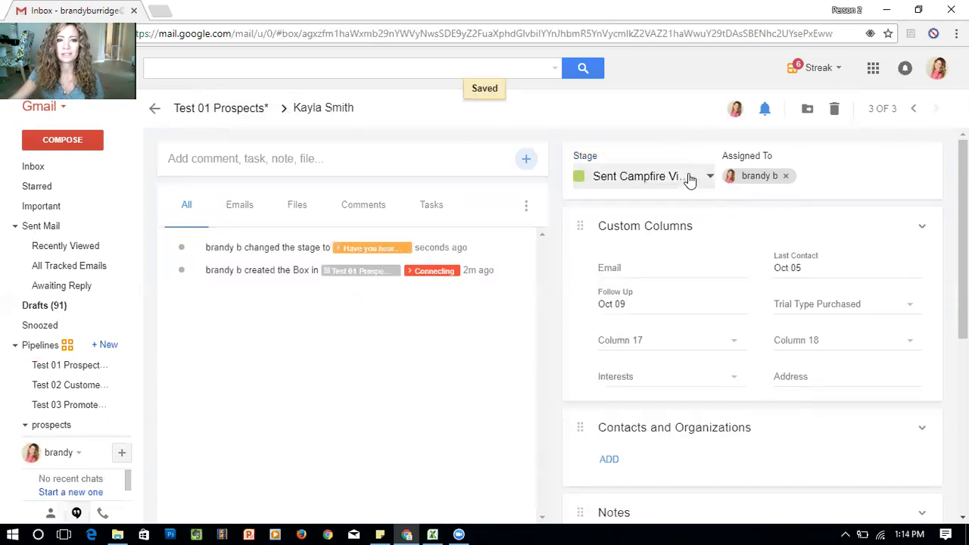
click(659, 175)
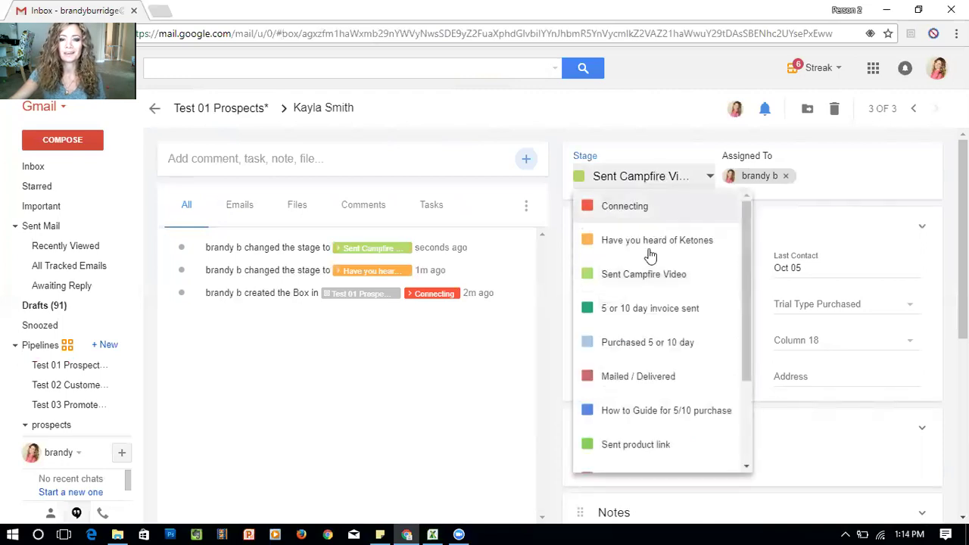
click(666, 311)
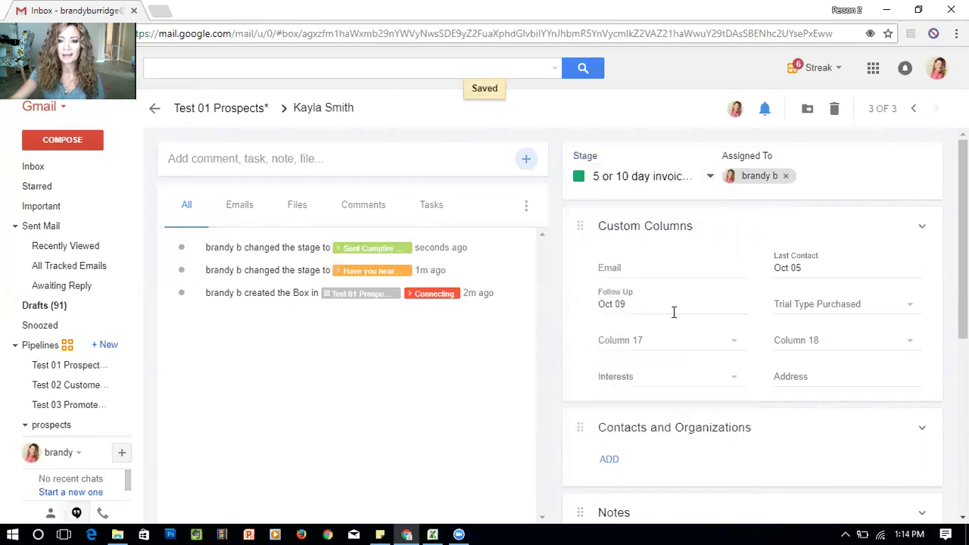
click(613, 178)
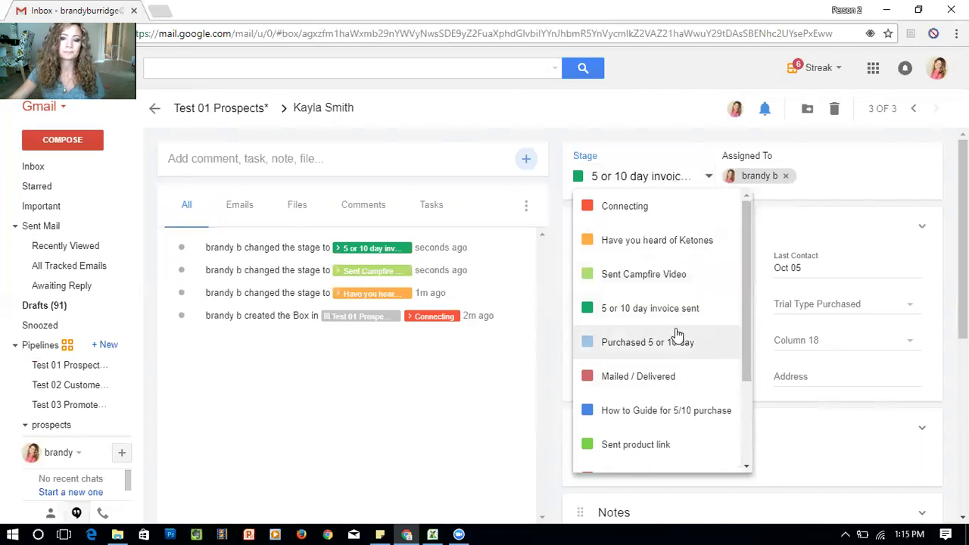
click(631, 347)
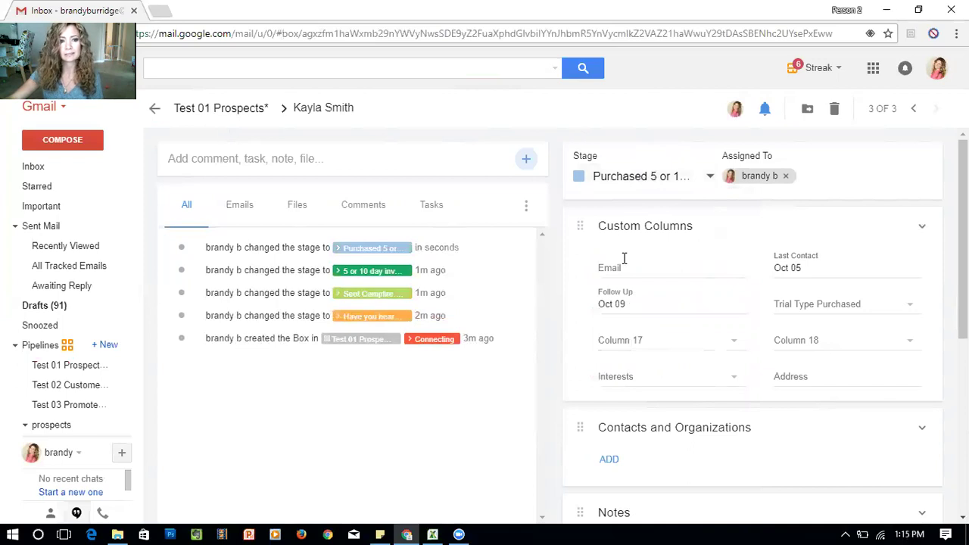
click(812, 301)
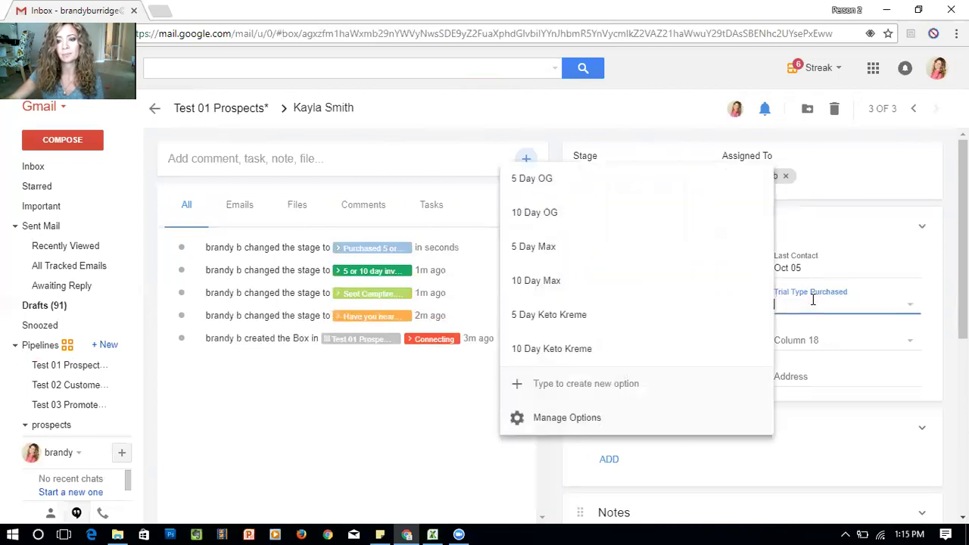
Set Trial Type Purchased to 10 Day OG, leaving Last Contact at Oct 05
click(557, 212)
click(876, 253)
click(589, 354)
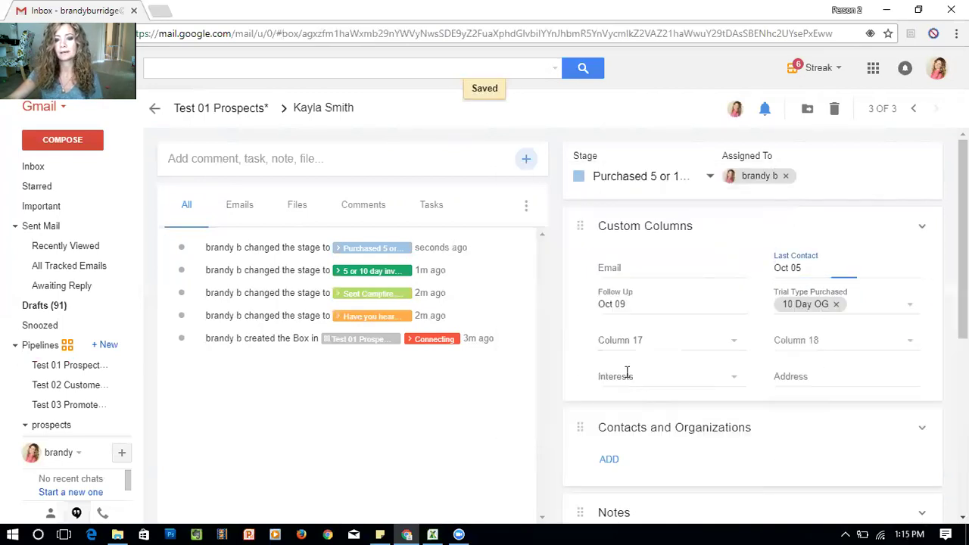
click(811, 377)
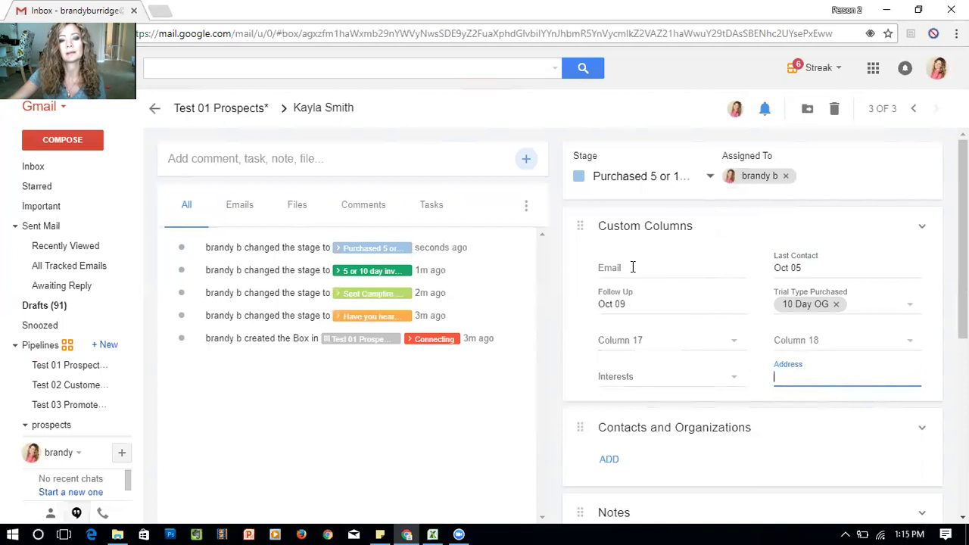
Advance the box through Mailed / Delivered to the How to Guide for 5/10 purchase stage
click(640, 180)
click(626, 375)
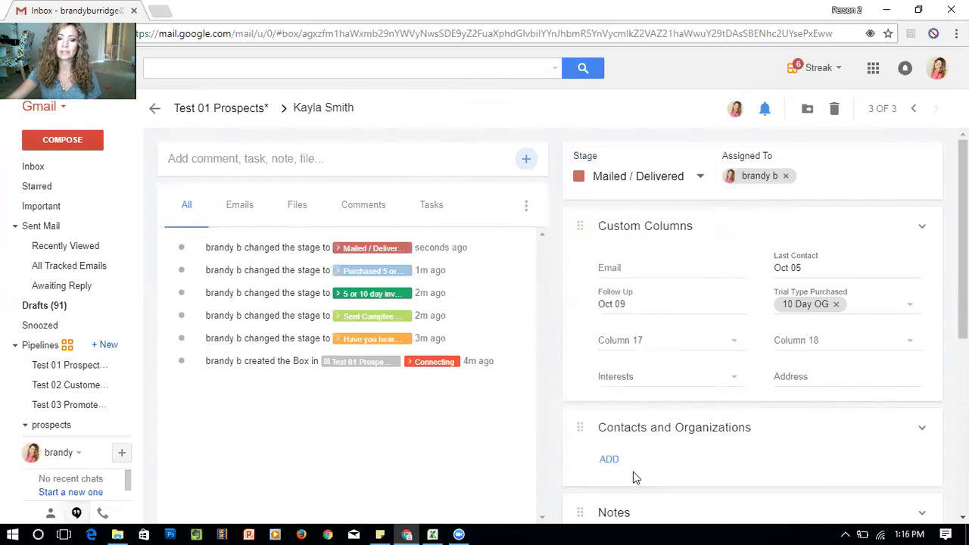
click(651, 189)
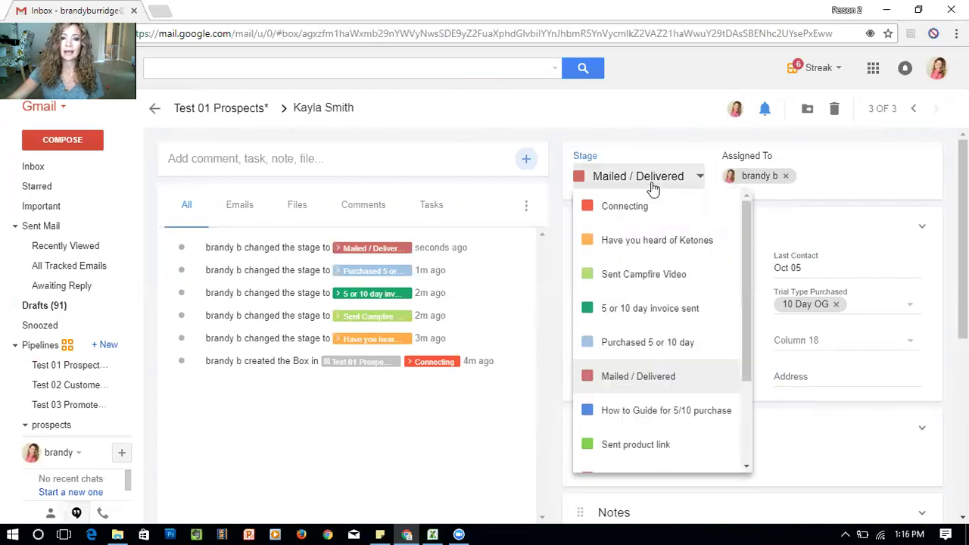
click(657, 412)
click(638, 267)
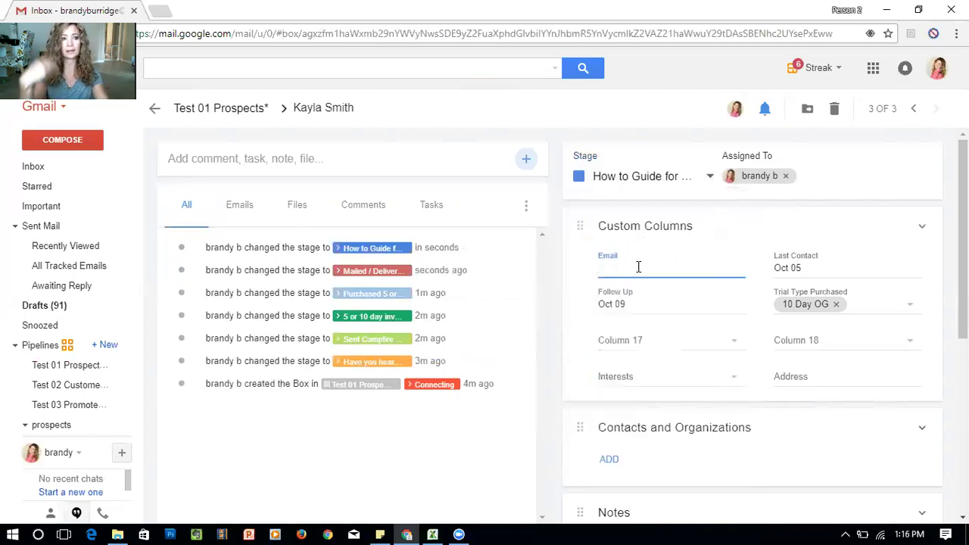
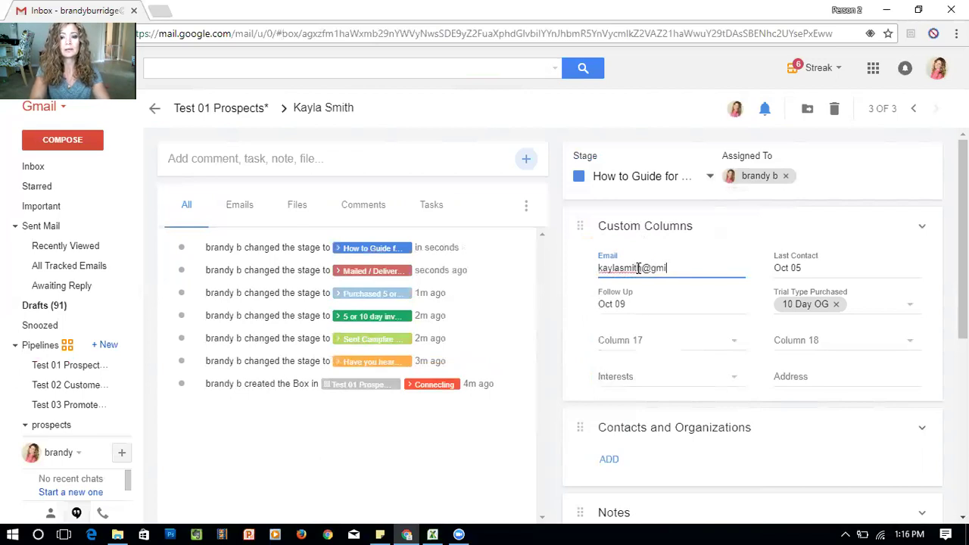
Start typing the prospect's Gmail address into the box's Email field
key(Menu)
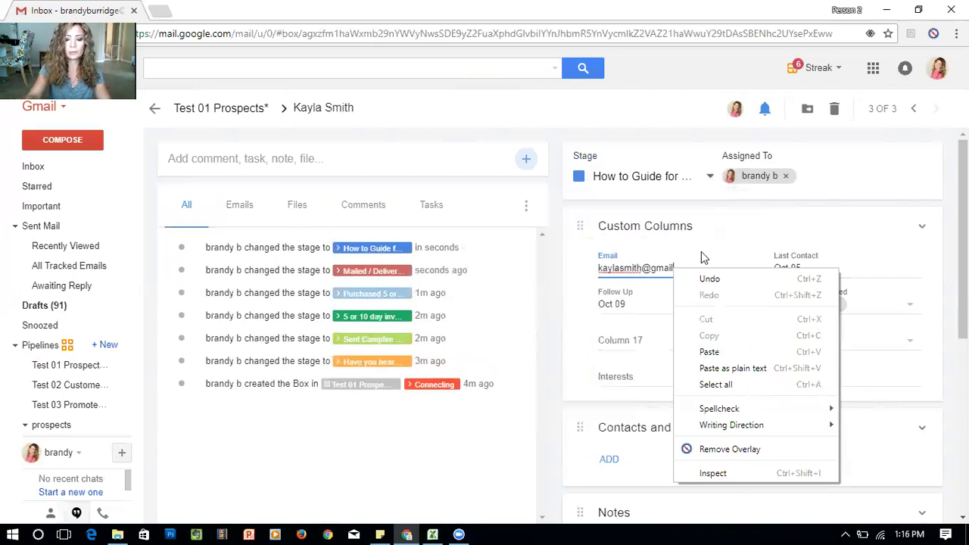
click(701, 230)
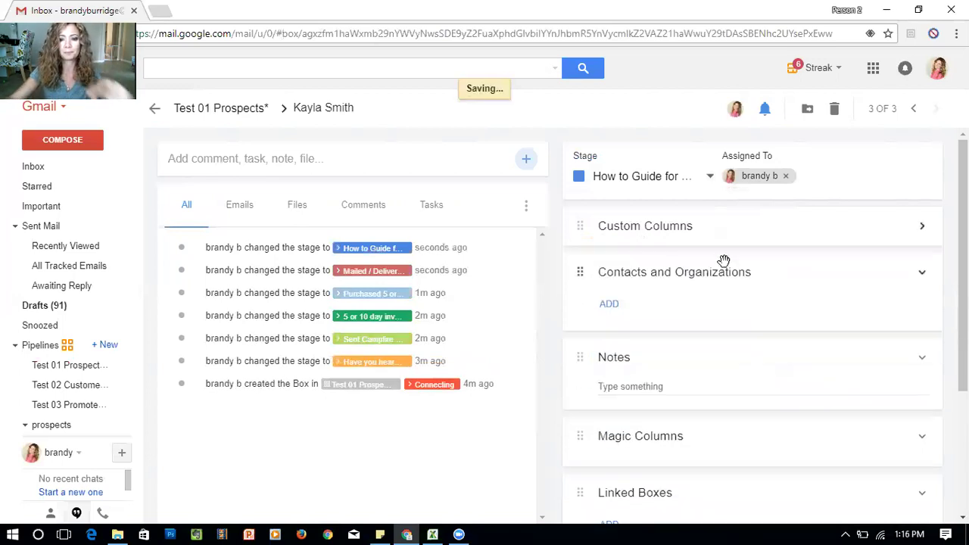
Complete the e-mail address with '.com', save it, and start a new message to it
click(921, 229)
click(673, 271)
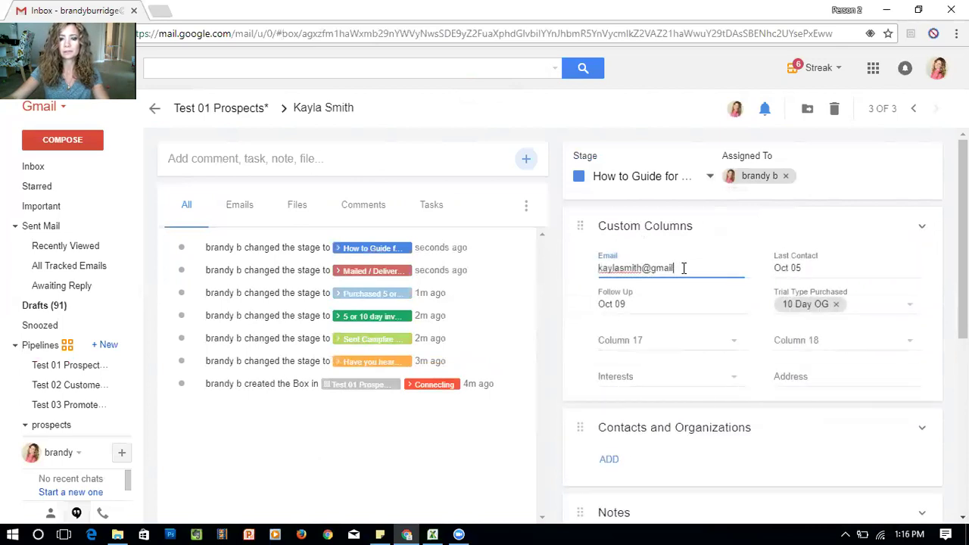
text(.com)
key(BackSpace)
key(BackSpace)
key(BackSpace)
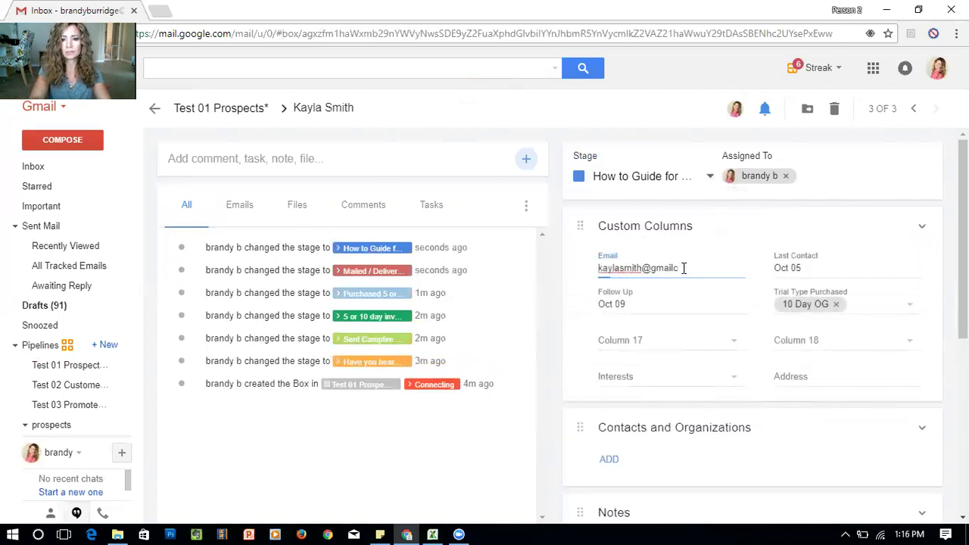
text(.com)
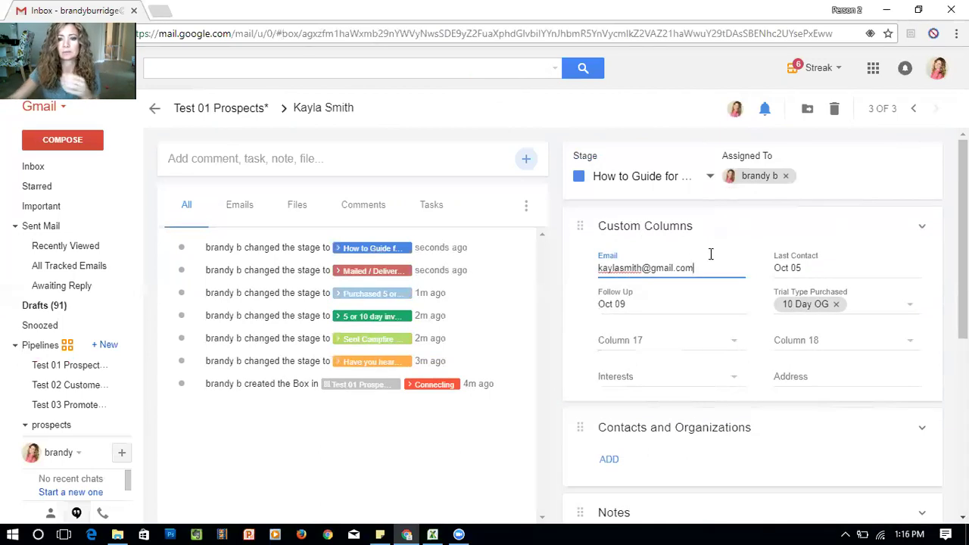
click(710, 237)
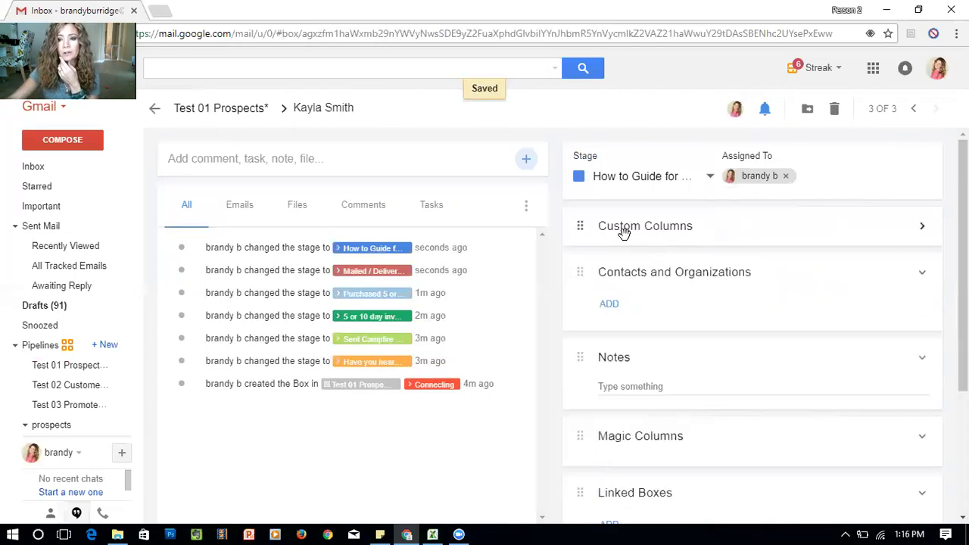
click(918, 231)
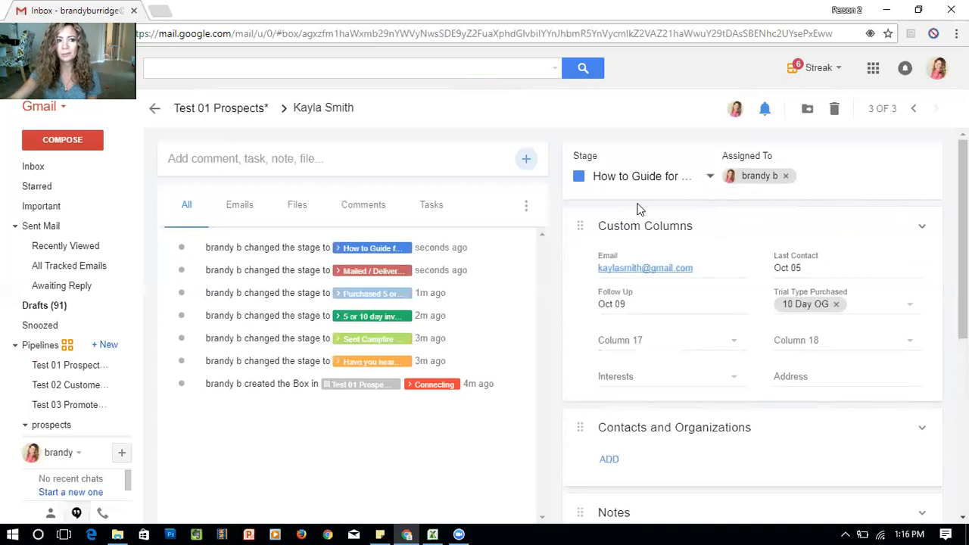
click(652, 267)
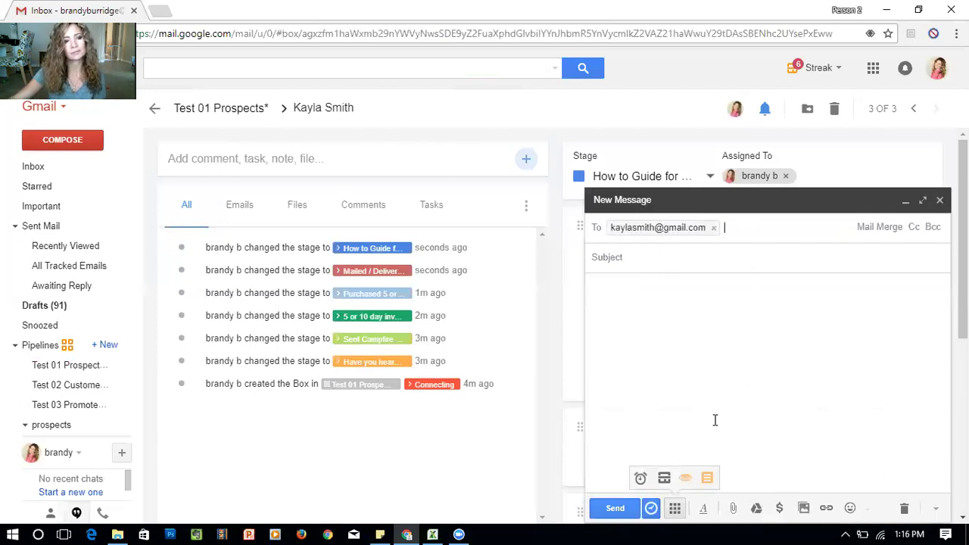
Insert the Customer | Getting Started Right Guide snippet, add the prospect's first name after Hi, then discard
click(707, 480)
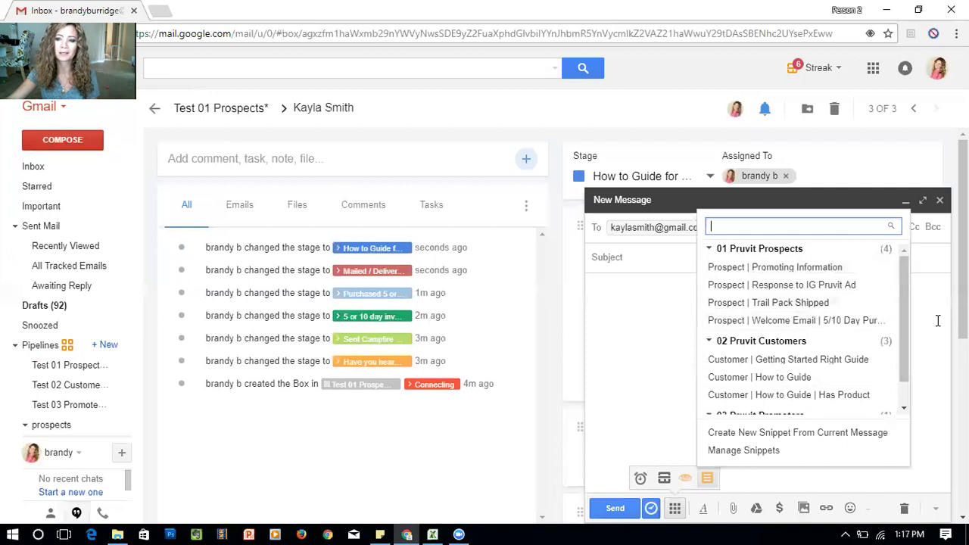
drag(903, 288, 902, 309)
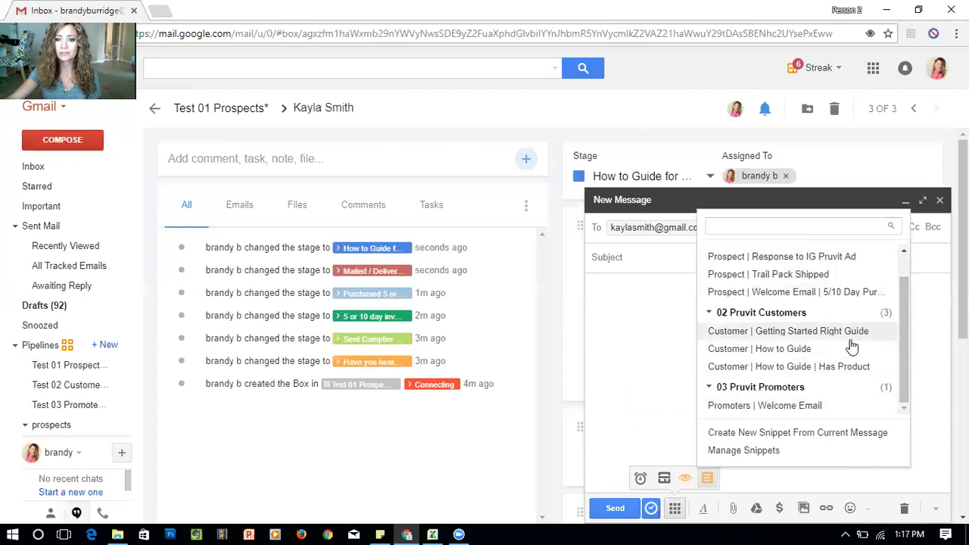
scroll(851, 346, up, 1)
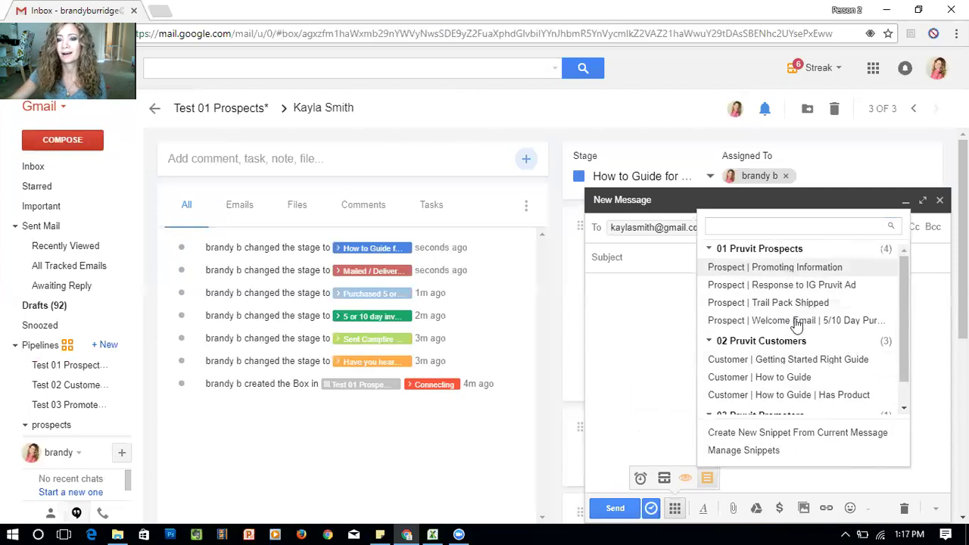
click(788, 360)
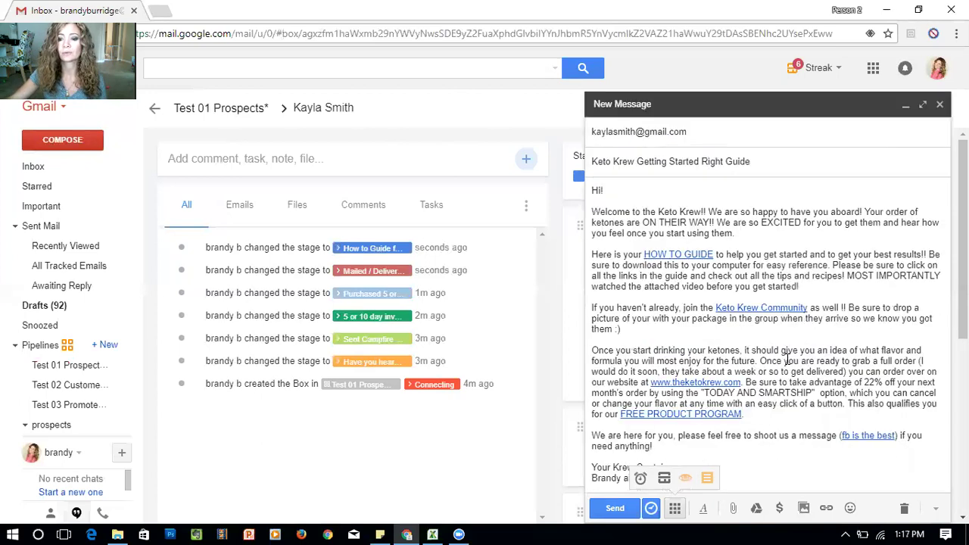
click(604, 189)
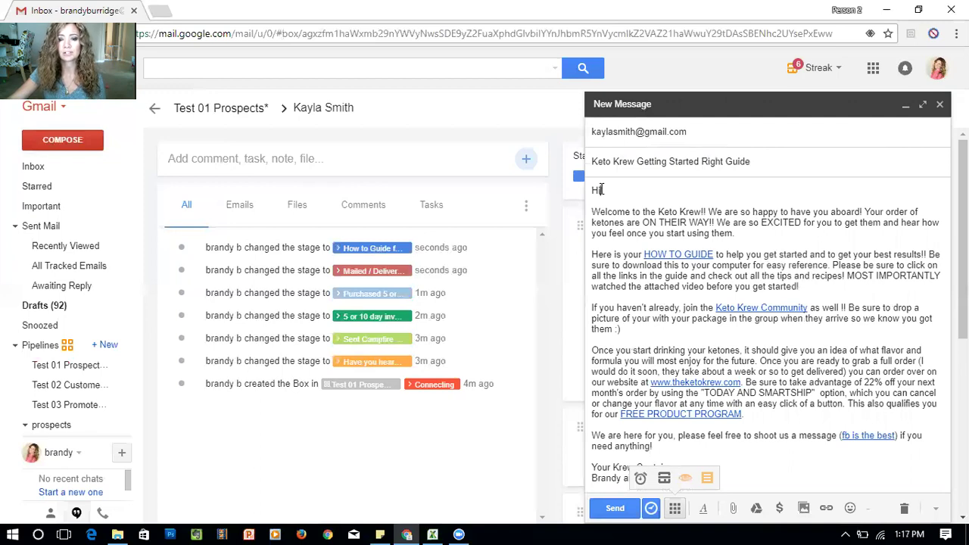
text(kayla)
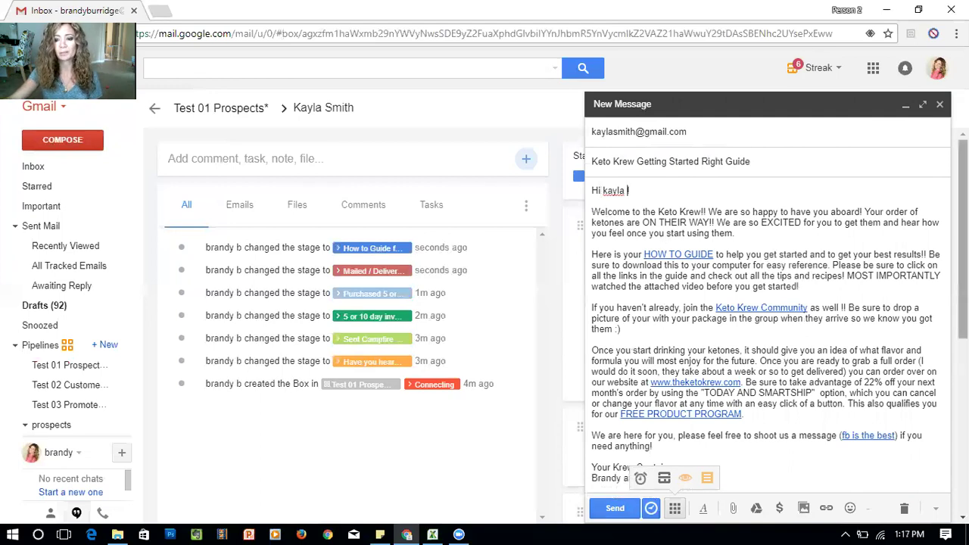
click(904, 508)
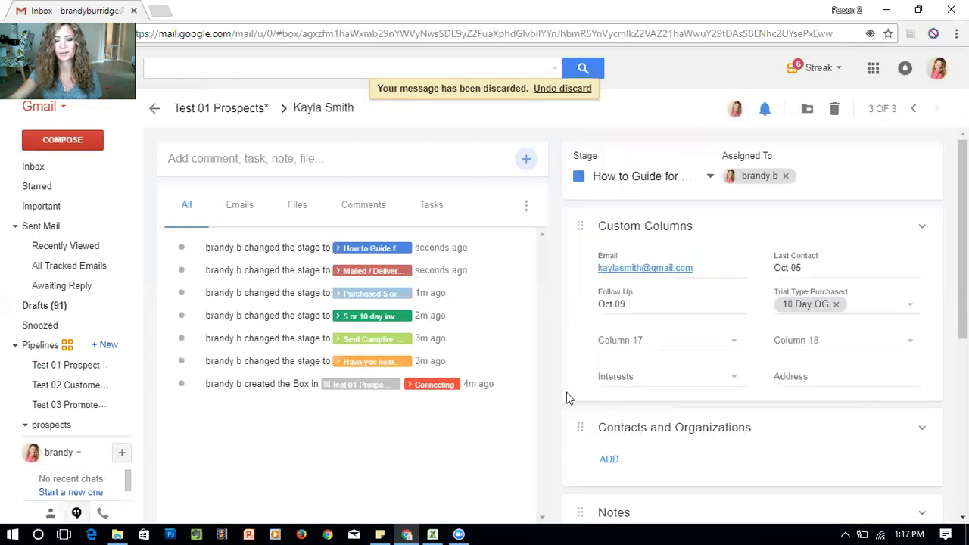
Review the stage list without changing it, then return to the Test 01 Prospects pipeline table
click(643, 177)
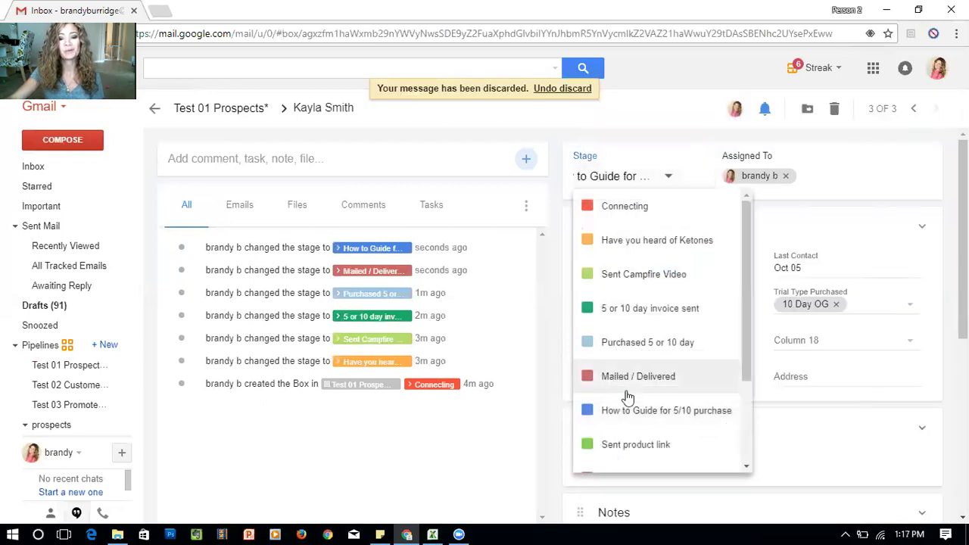
scroll(629, 391, down, 1)
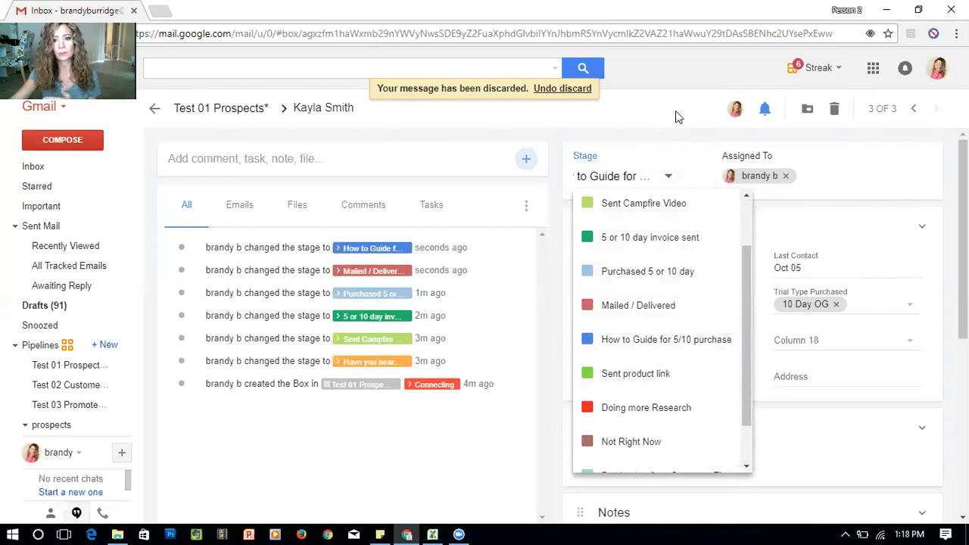
click(649, 89)
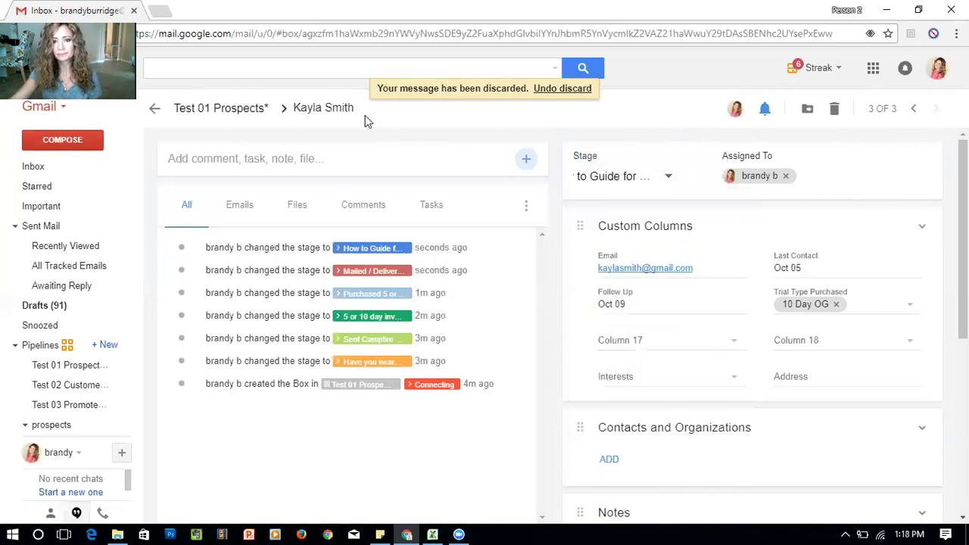
click(208, 110)
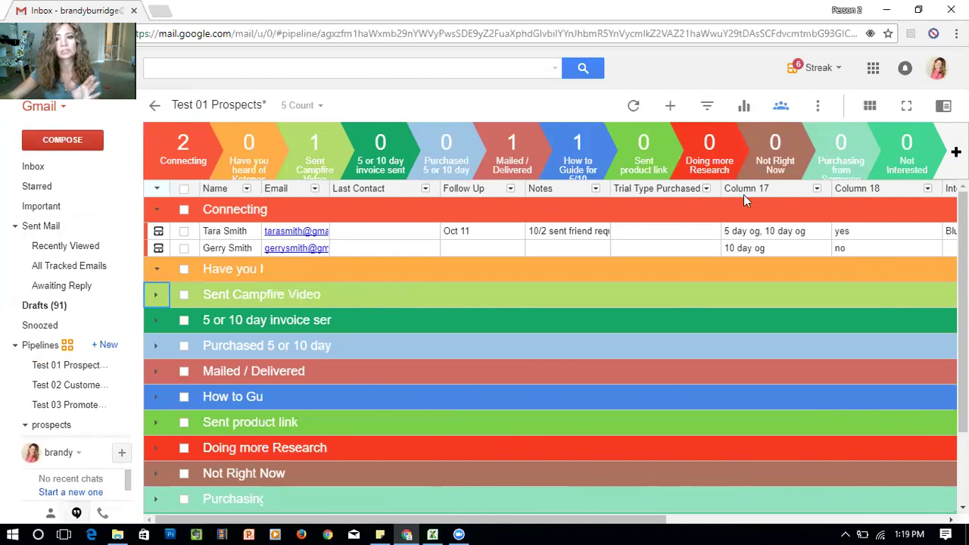
Delete Column 17 and Column 18 from Test 01 Prospects, confirming both prompts for each
click(817, 189)
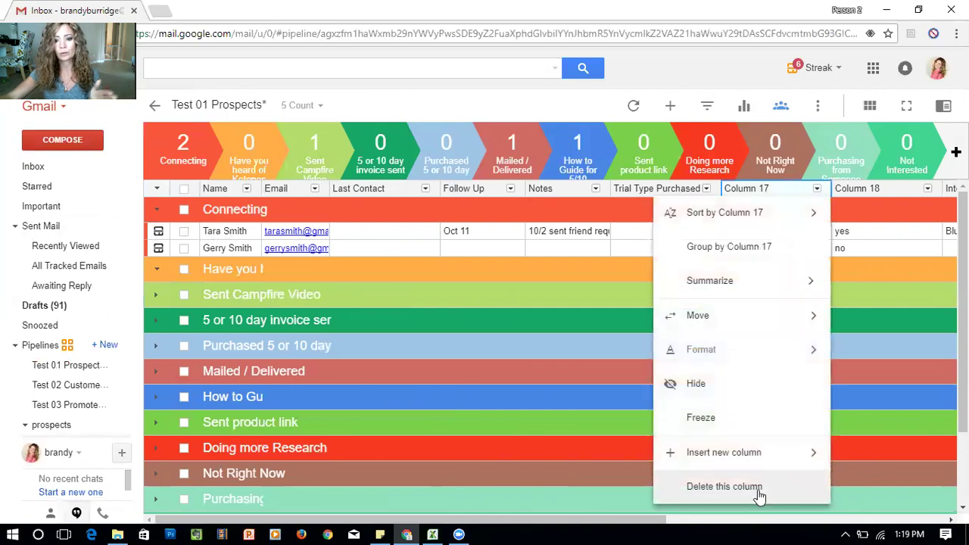
click(758, 486)
click(377, 320)
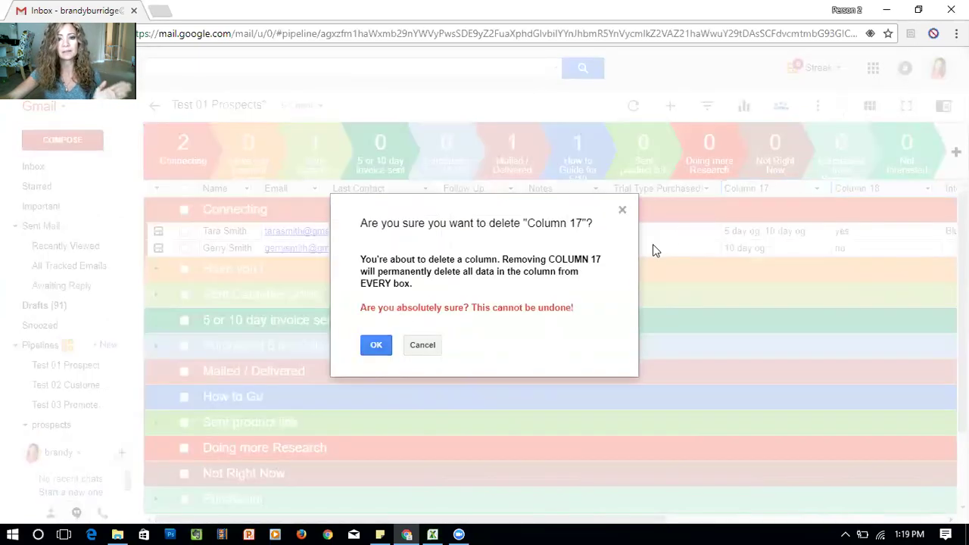
click(375, 346)
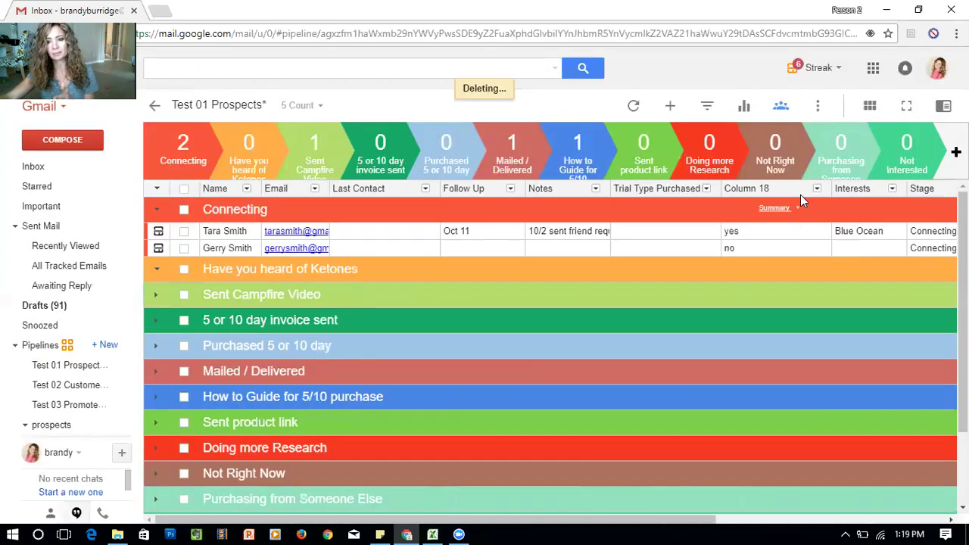
click(816, 189)
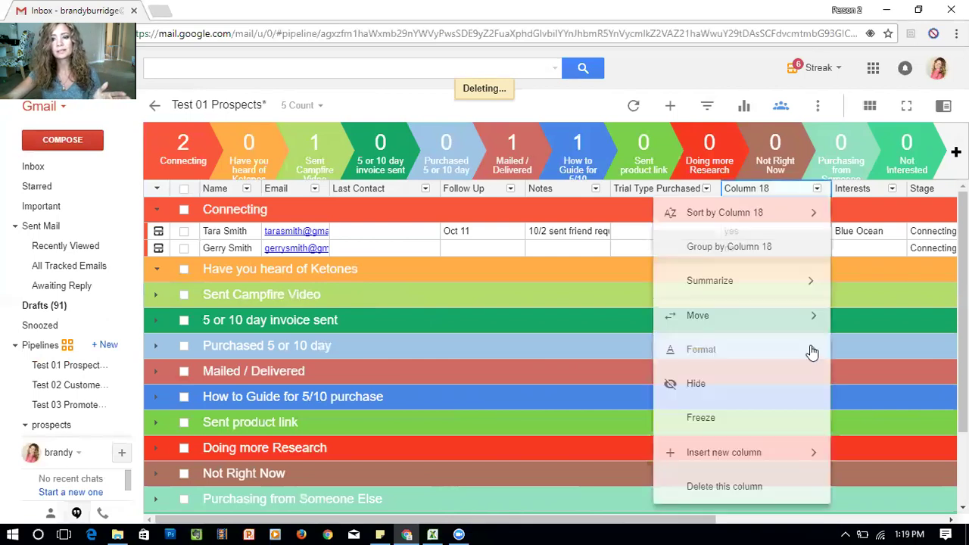
click(748, 490)
click(377, 321)
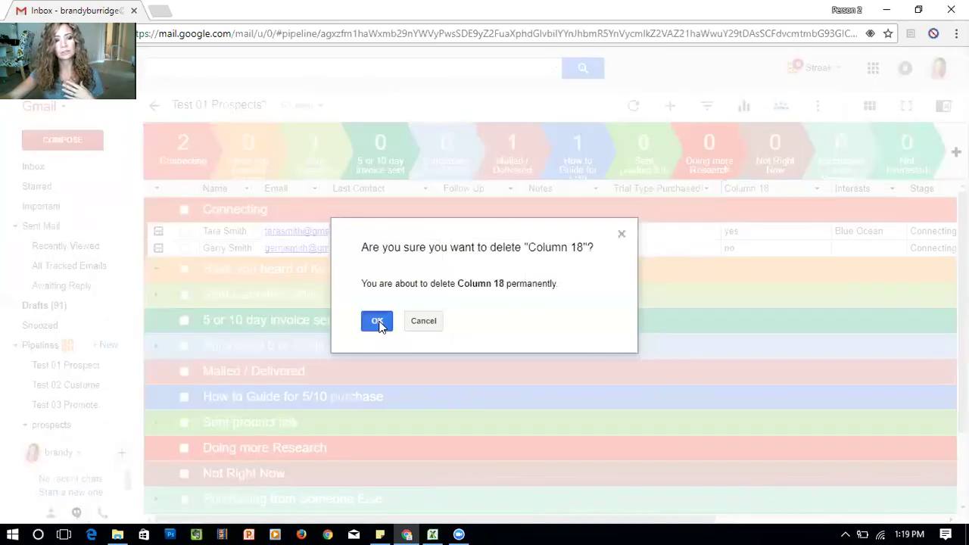
click(376, 344)
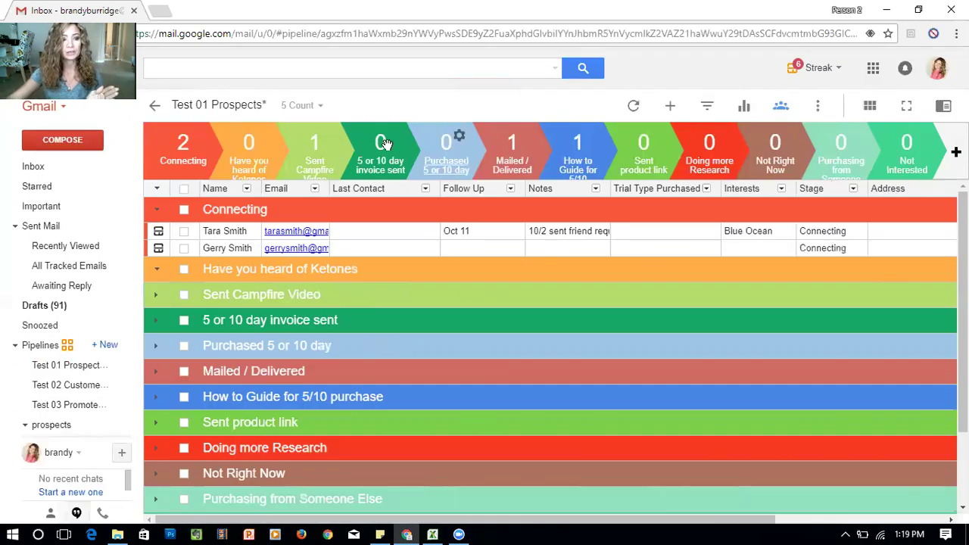
Use Create Similar Pipeline on Test 01 Prospects to make an empty copy with identical stages
click(112, 367)
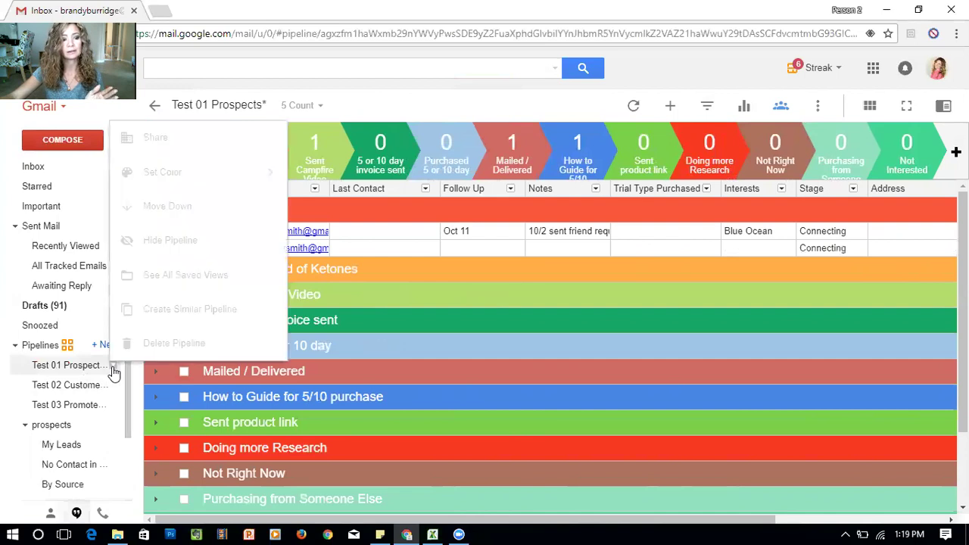
click(173, 306)
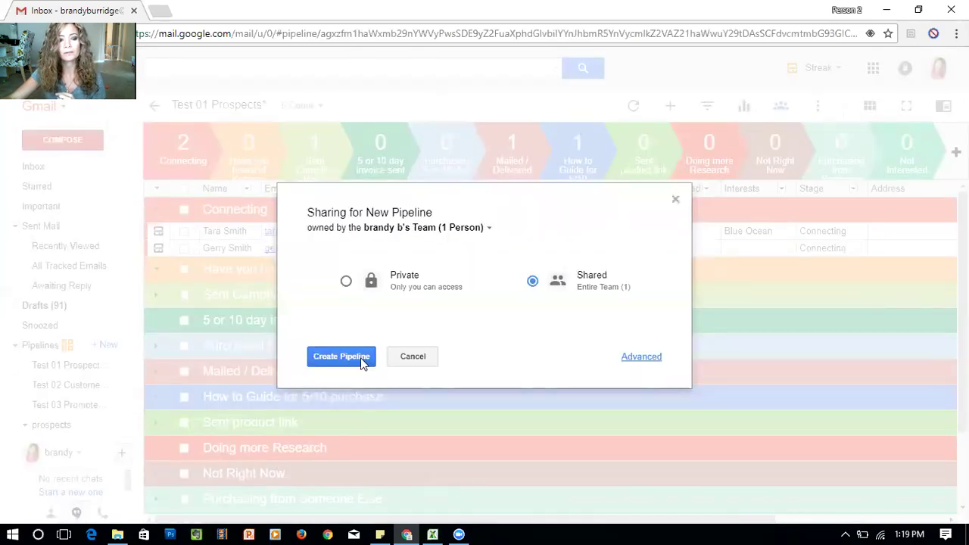
click(361, 358)
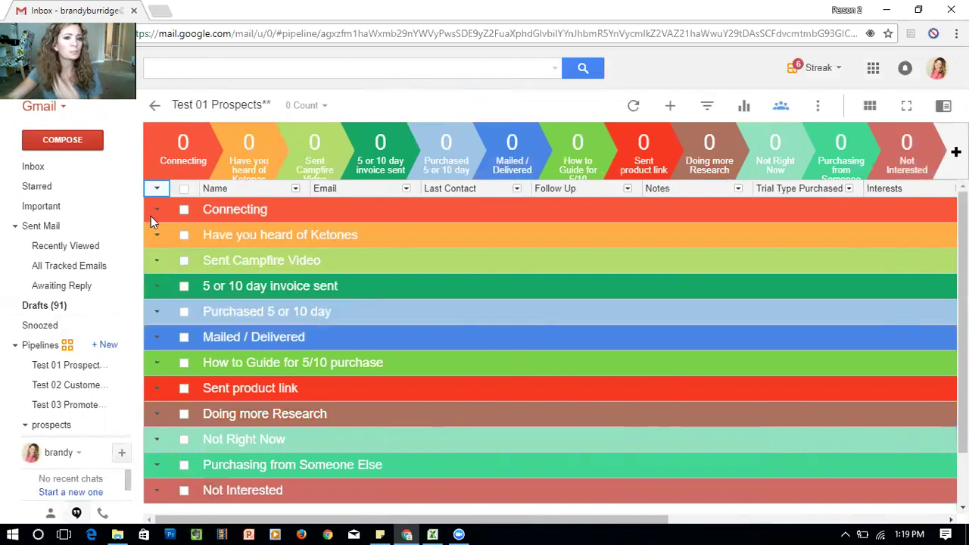
scroll(250, 318, down, 2)
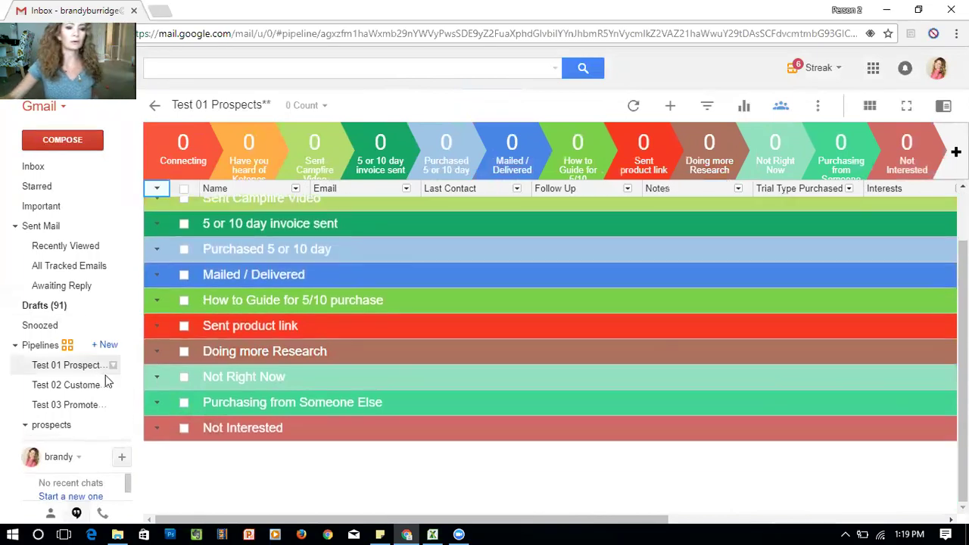
mouse_move(97, 385)
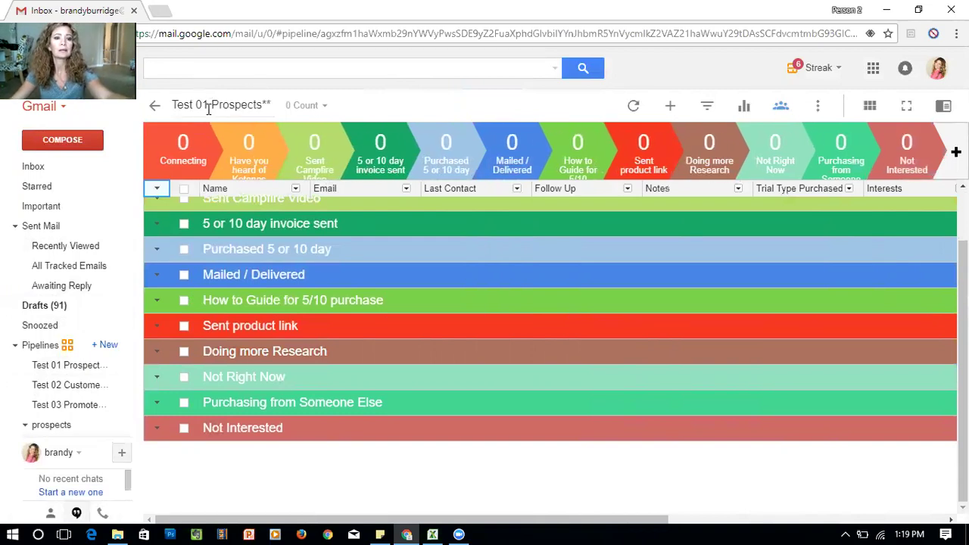
Rename the new pipeline to 'Test 01 customers', then switch to the Test 02 Customers pipeline
double_click(231, 105)
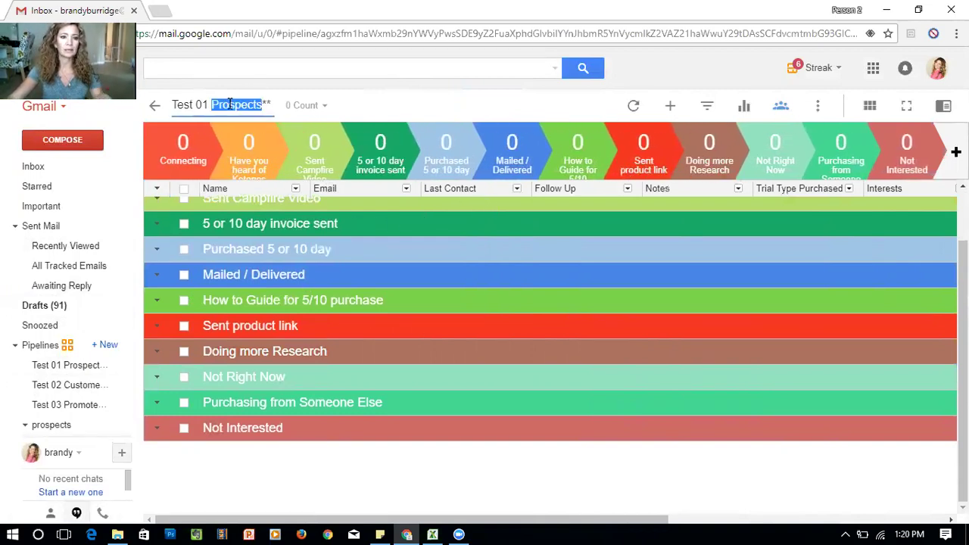
text(customers)
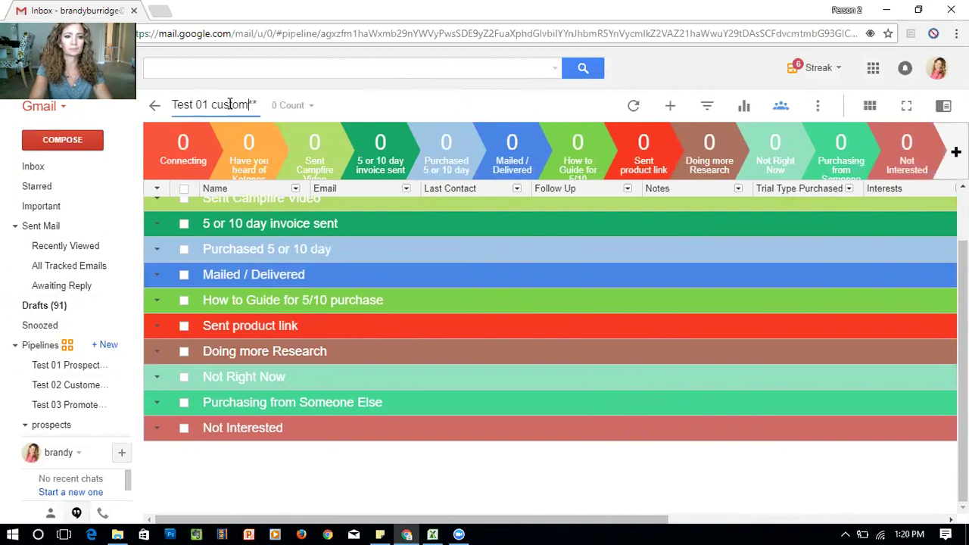
click(417, 476)
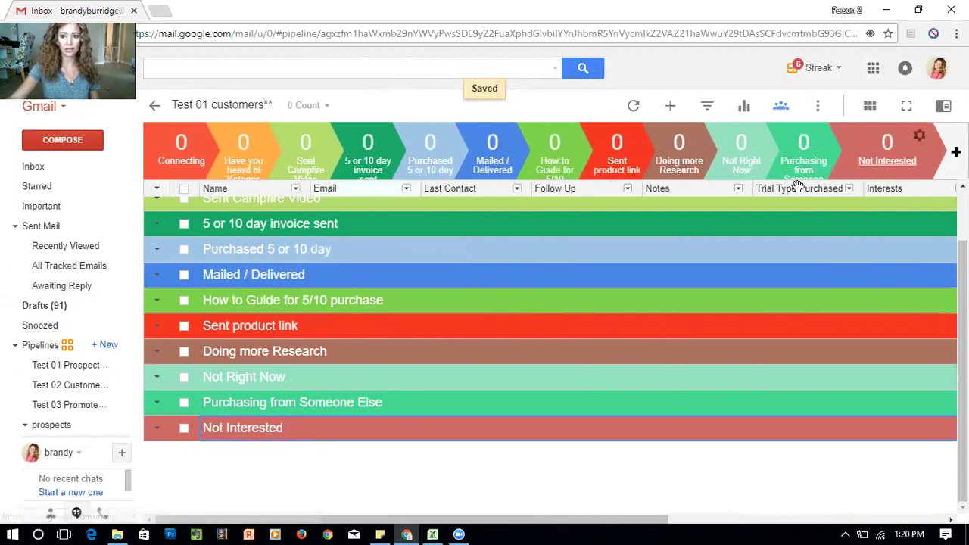
click(68, 385)
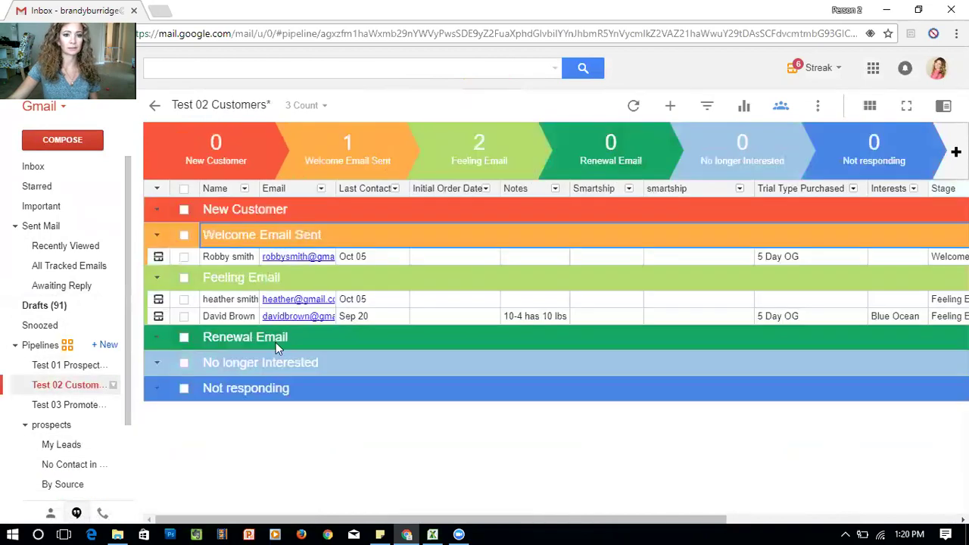
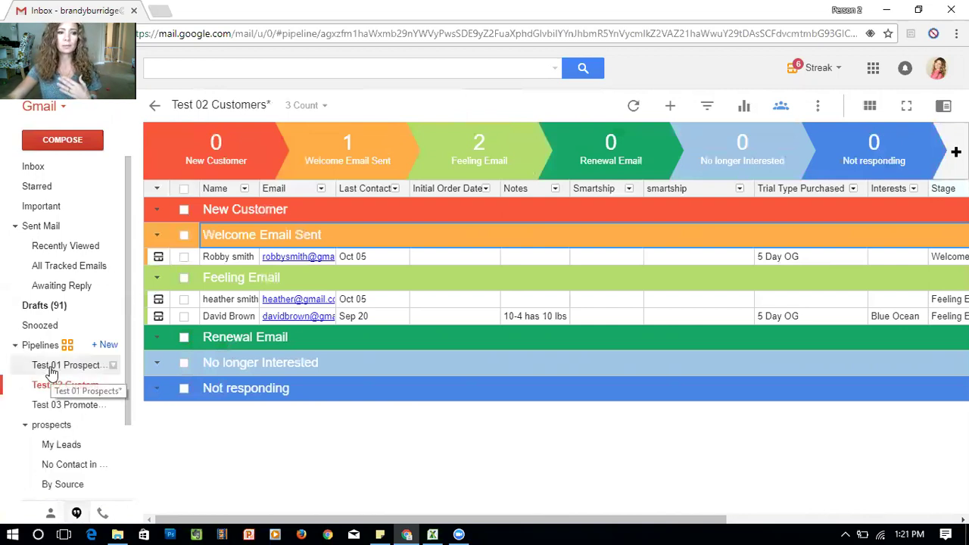
In Test 01 Prospects, expand How to Guide for 5/10 purchase and open its contact's box
click(51, 369)
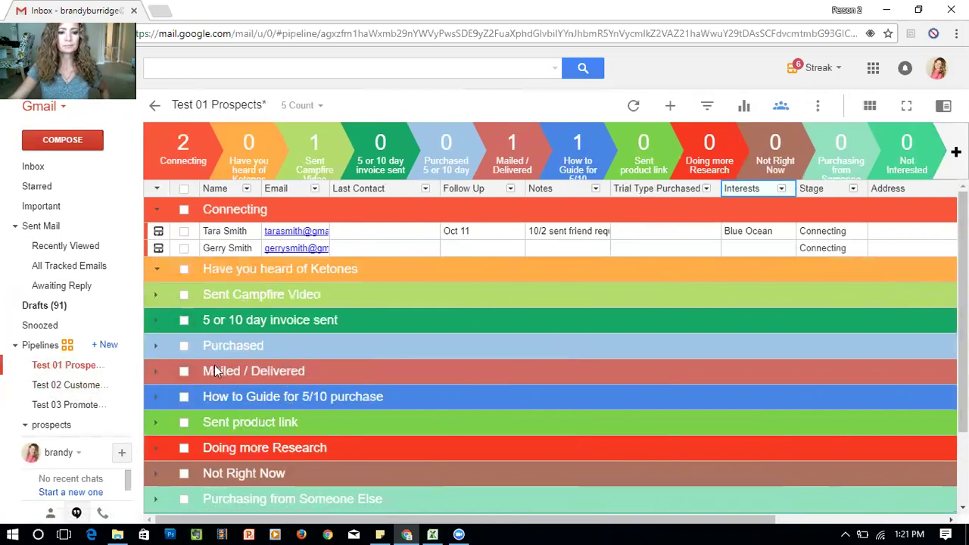
scroll(151, 439, down, 1)
click(157, 352)
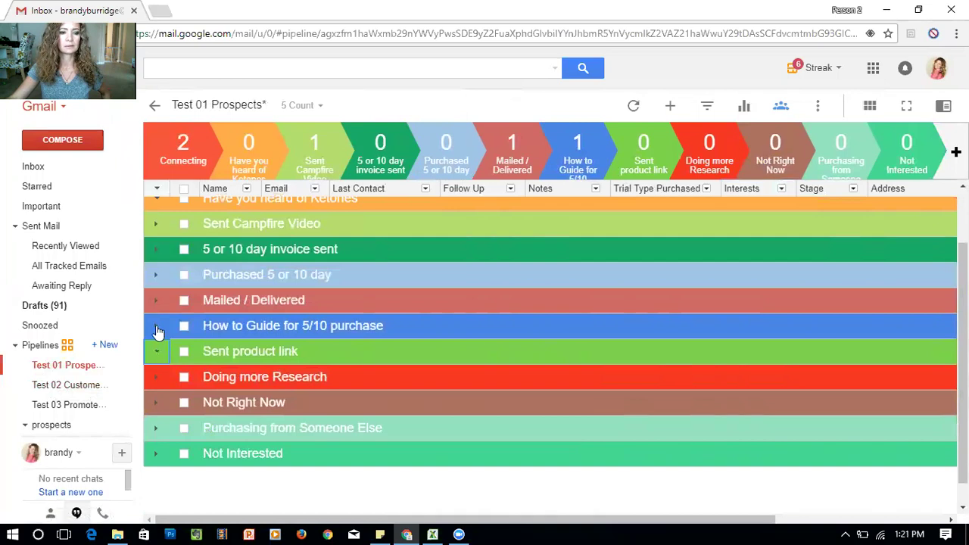
click(156, 328)
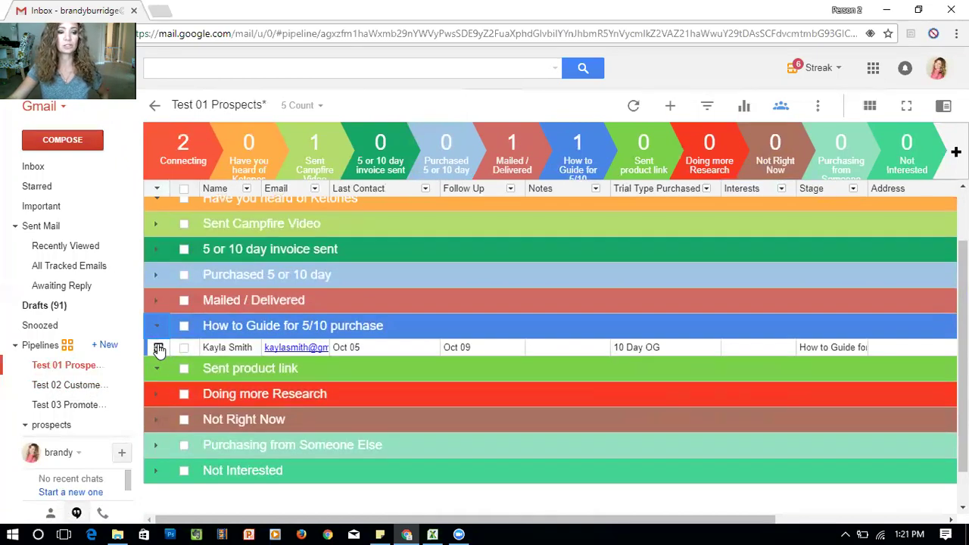
click(159, 348)
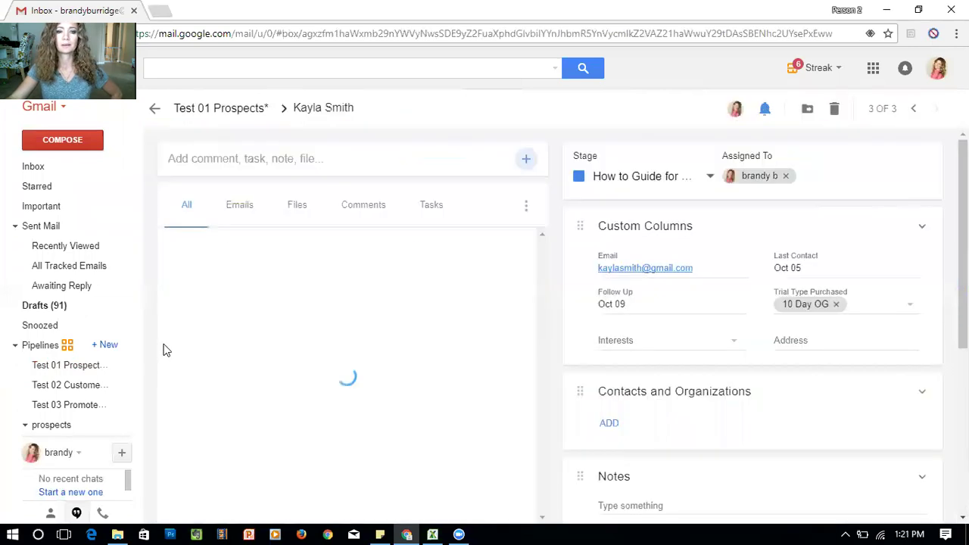
Follow the box and move it to Test 02 Customers, accepting that Follow Up data is dropped
click(765, 109)
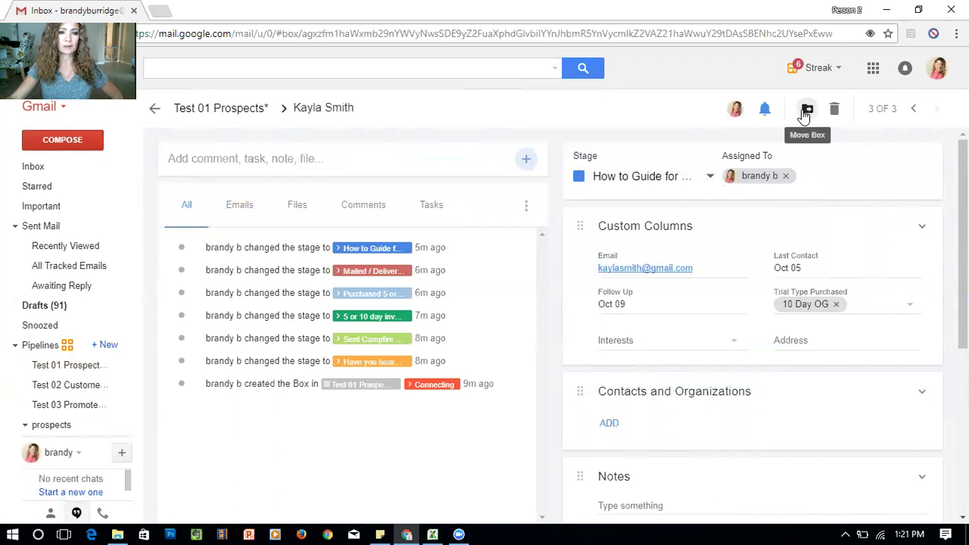
click(805, 111)
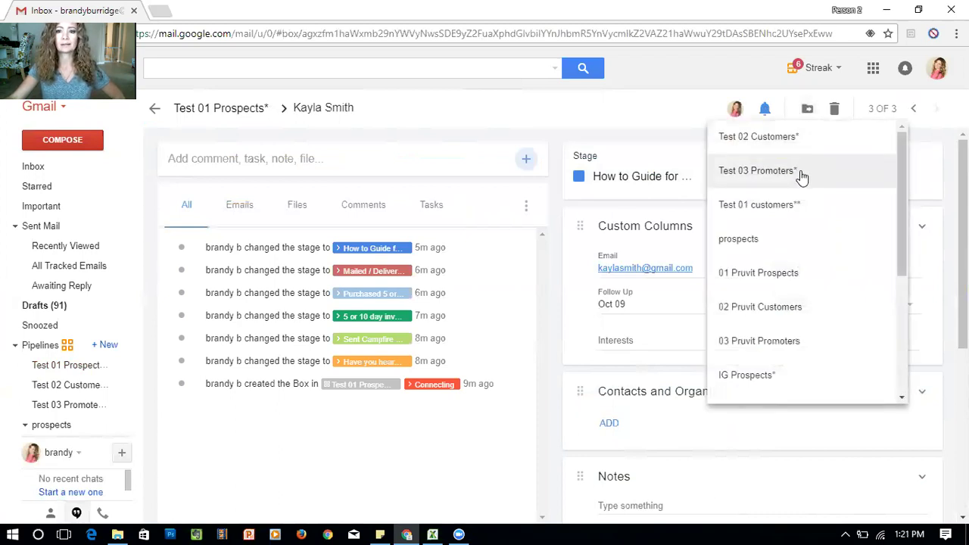
click(759, 137)
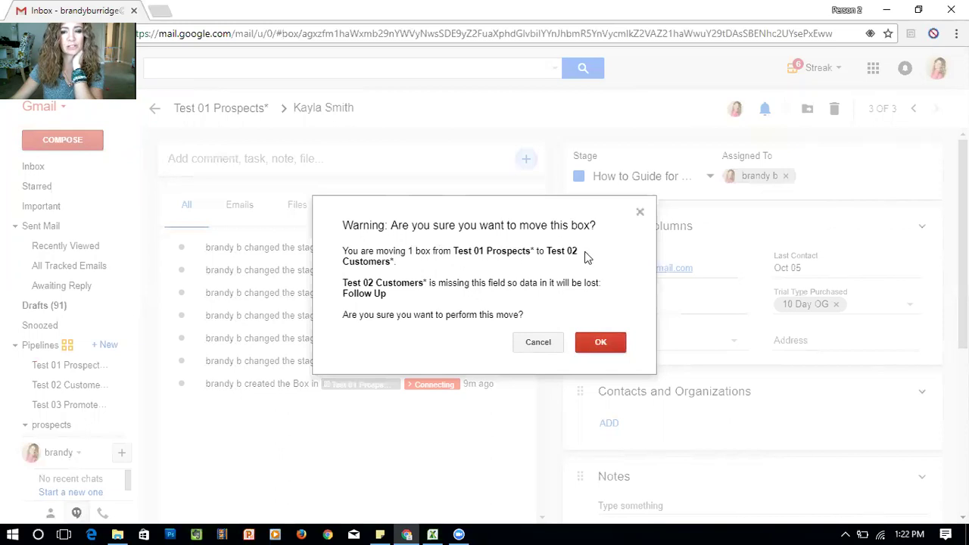
drag(396, 262, 343, 247)
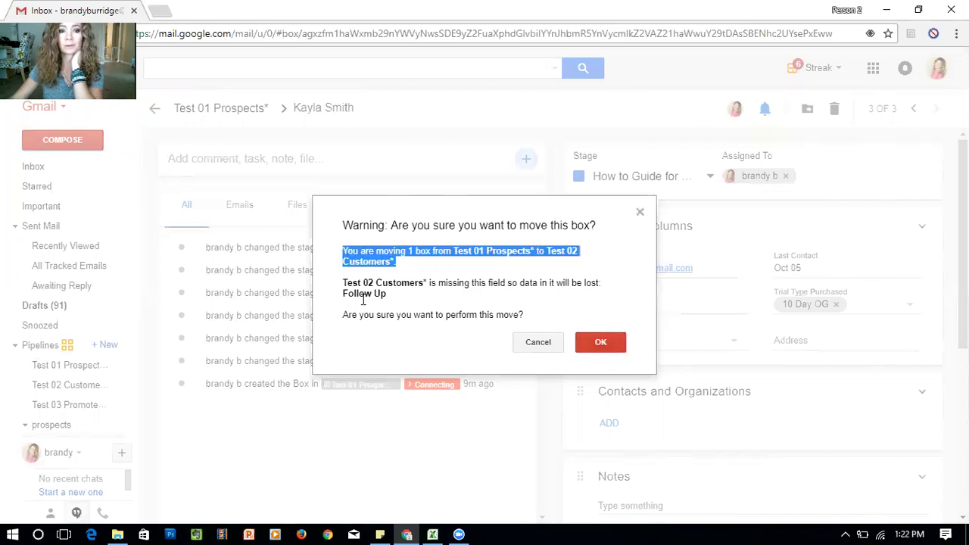
drag(398, 297, 349, 302)
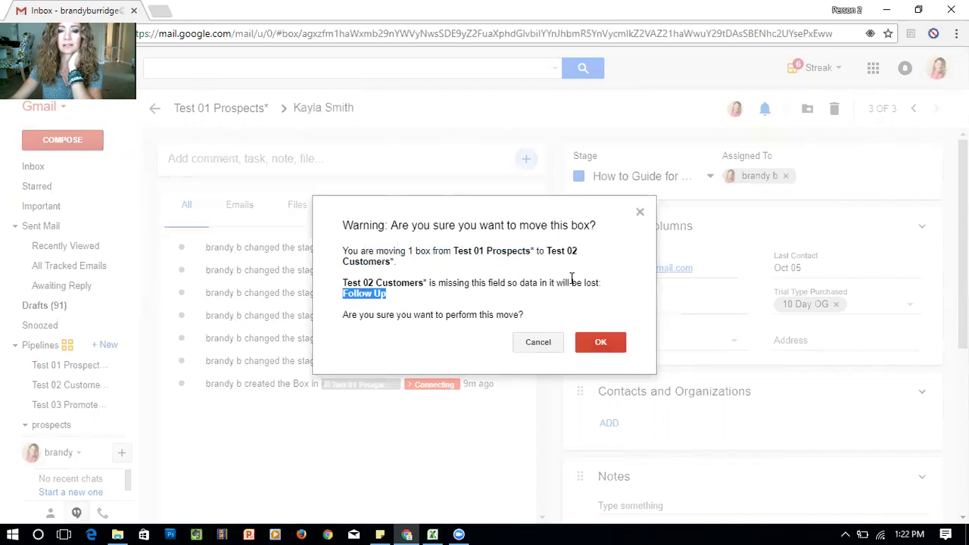
click(603, 342)
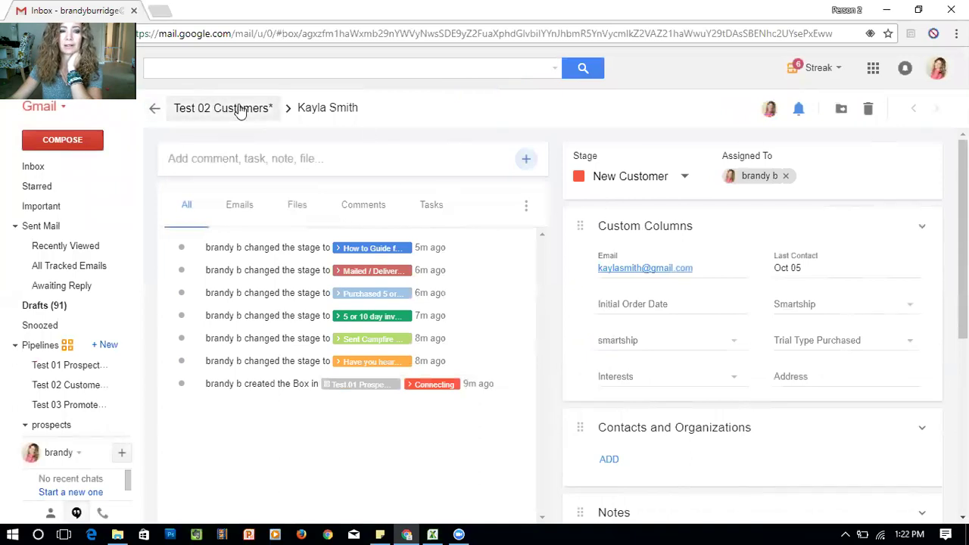
Open the moved box in Test 02 Customers and set its stage to Welcome Email Sent
click(155, 110)
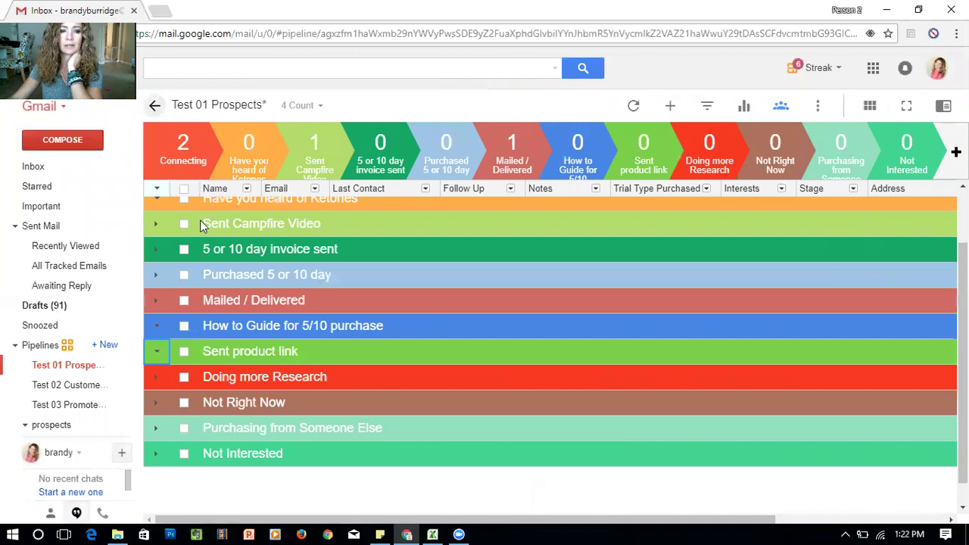
scroll(246, 303, up, 1)
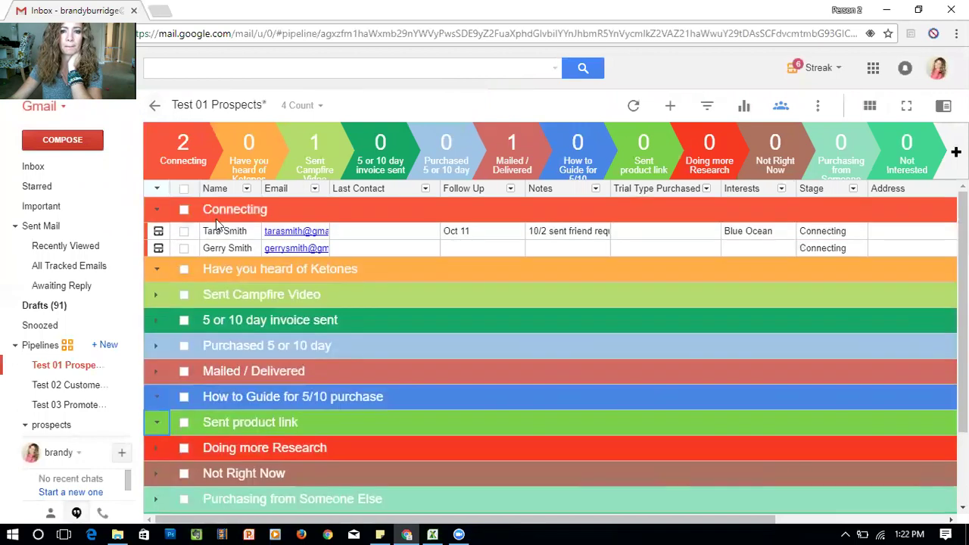
click(70, 387)
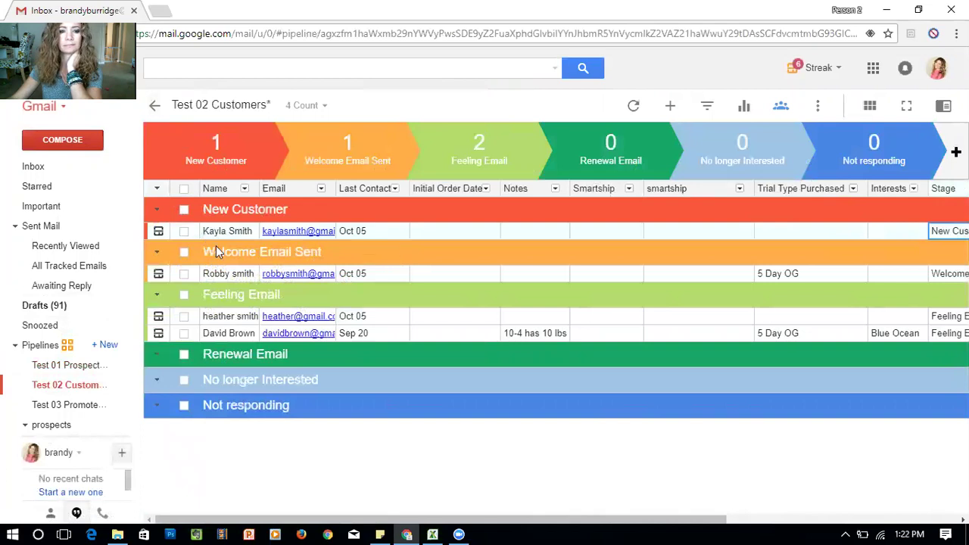
click(159, 231)
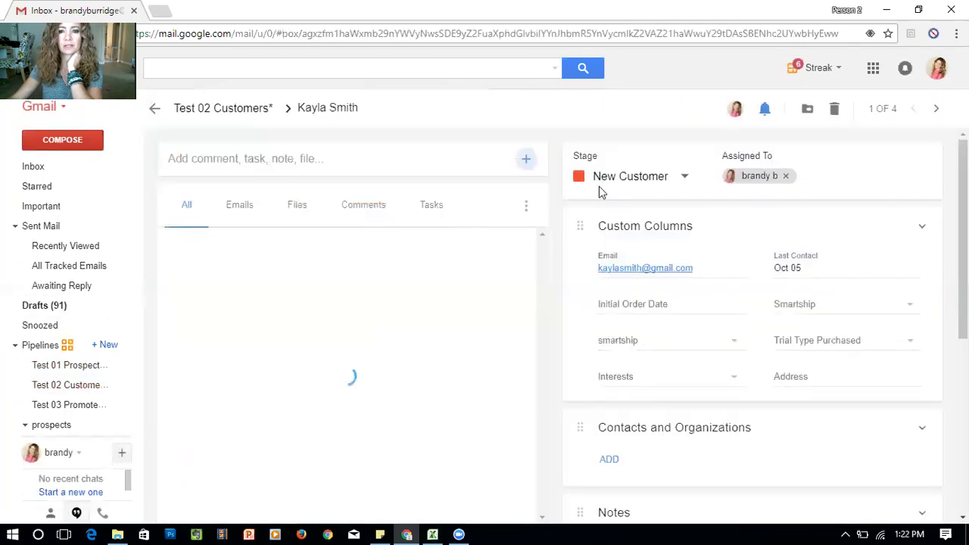
click(640, 176)
click(638, 243)
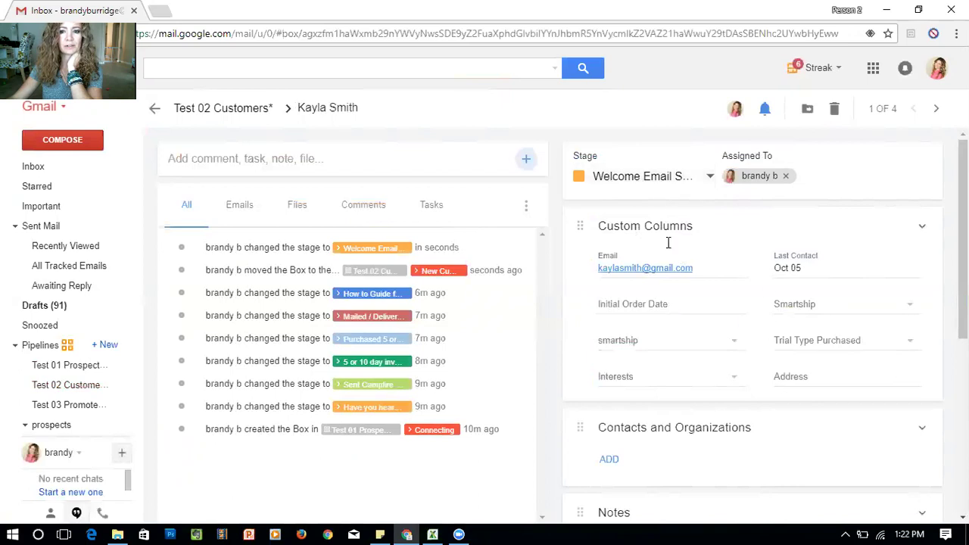
click(223, 109)
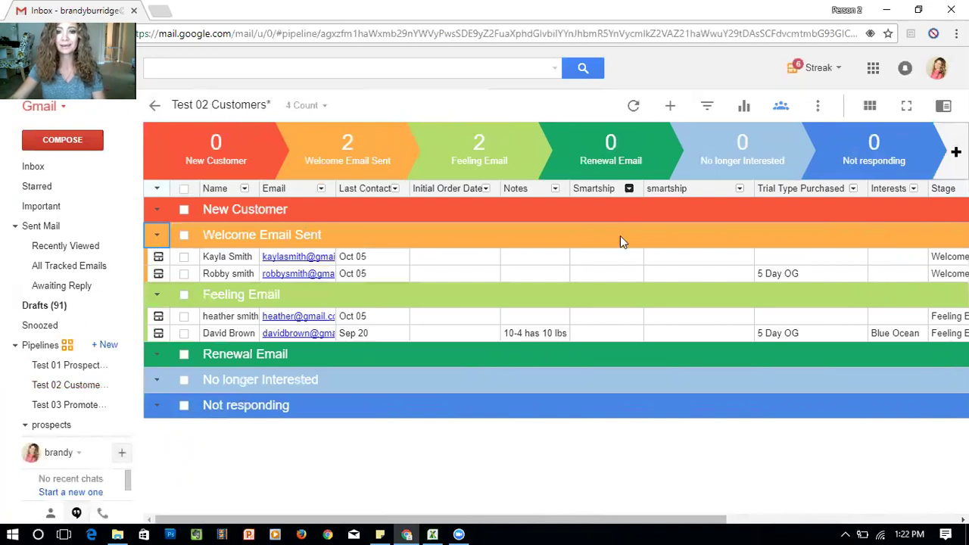
Set the new customer's Smartship value to Y, then scroll right to view Stage and Address
double_click(595, 259)
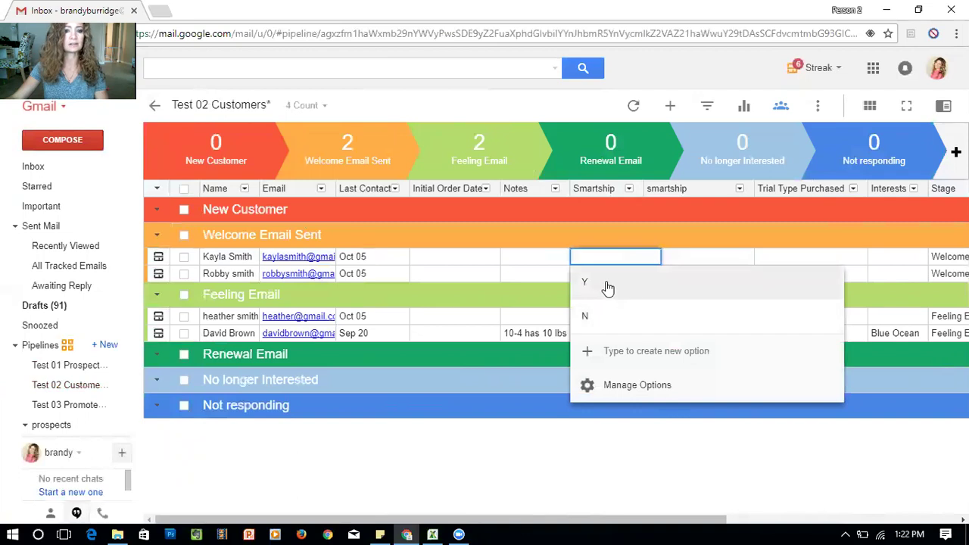
click(608, 282)
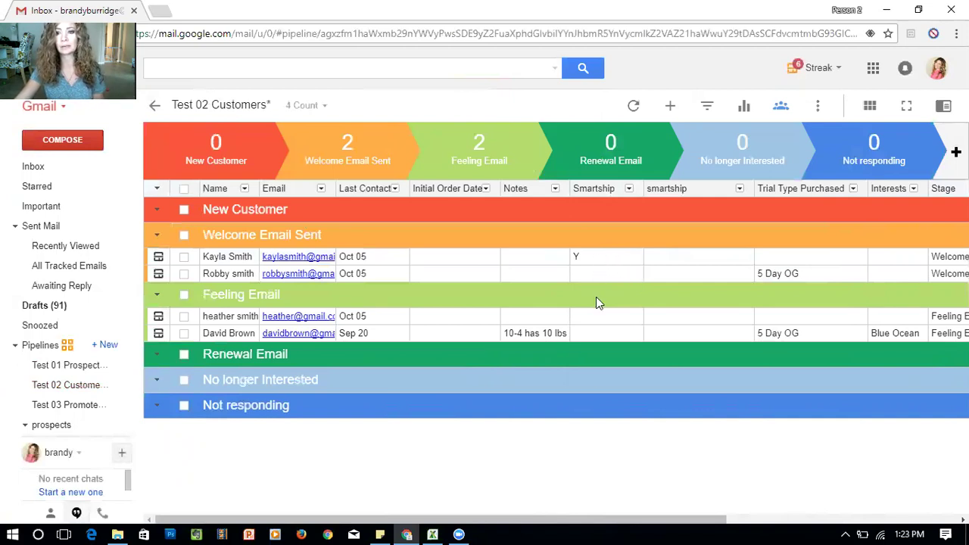
drag(576, 523, 679, 524)
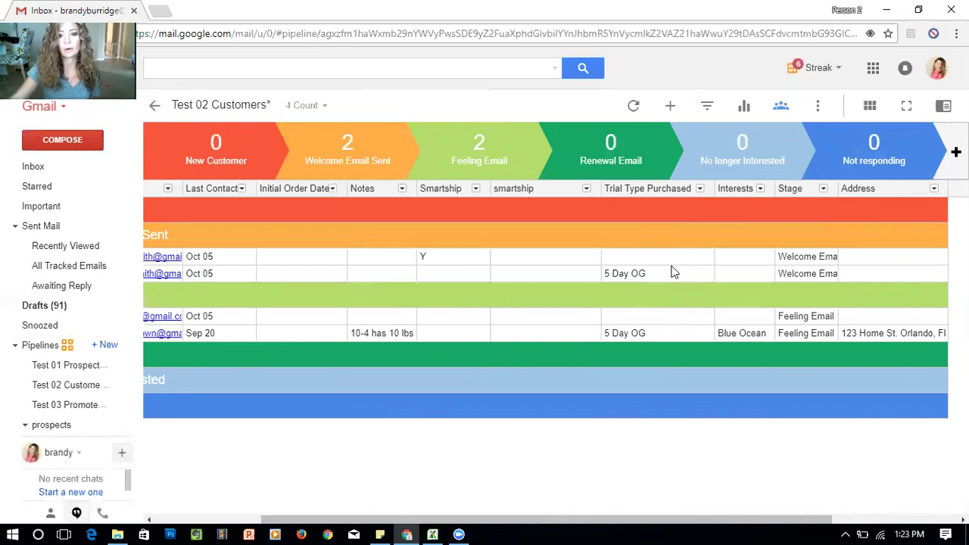
Hide the Trial Type Purchased and smartship columns, then open the first Welcome Email Sent box
click(699, 189)
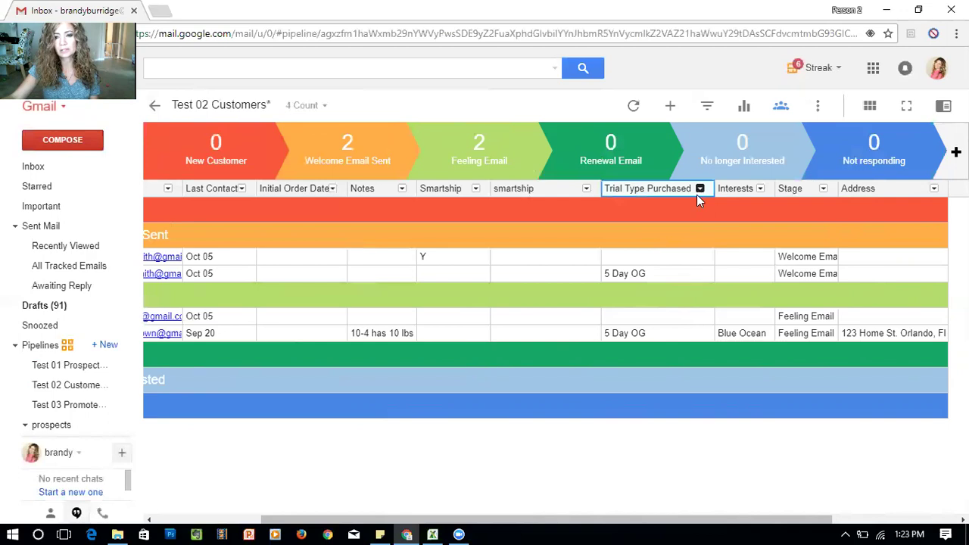
click(606, 388)
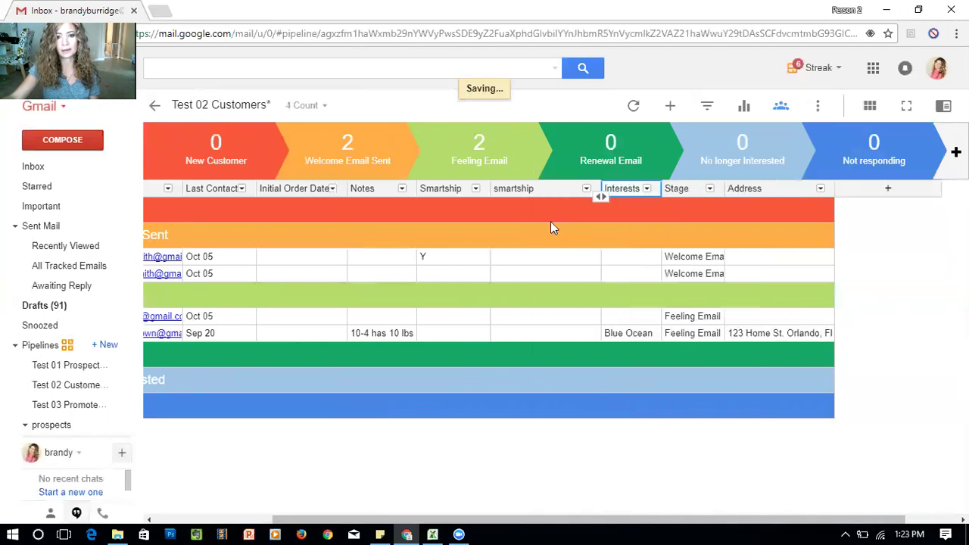
click(586, 188)
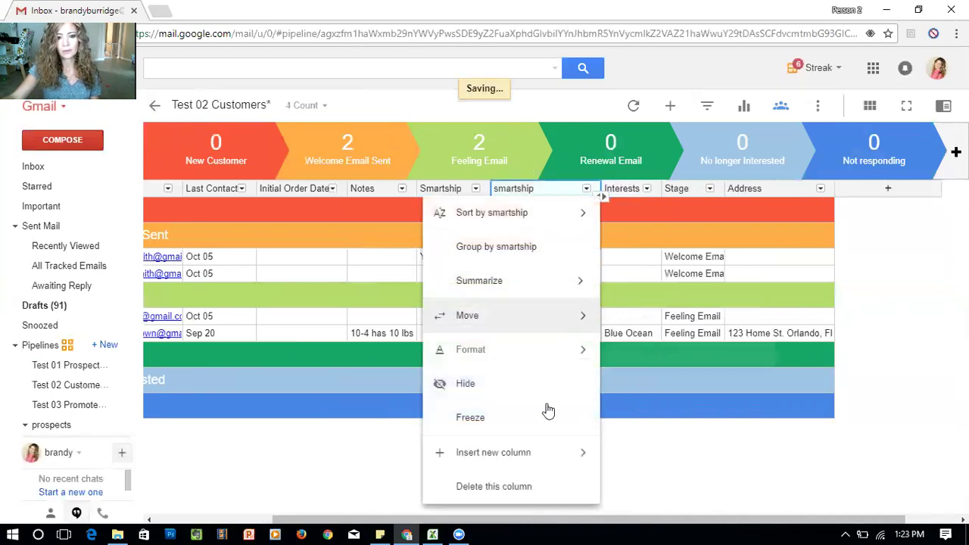
click(532, 383)
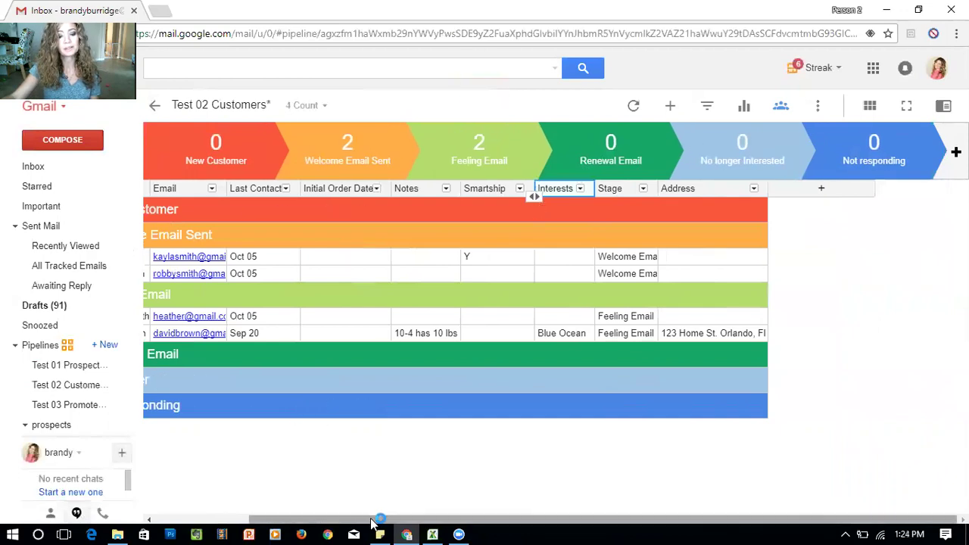
drag(379, 521, 199, 519)
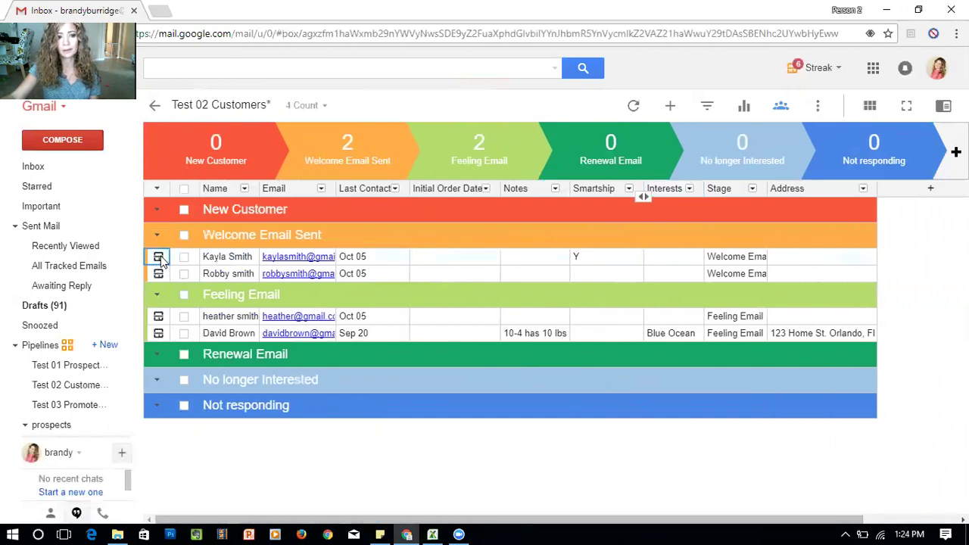
click(159, 257)
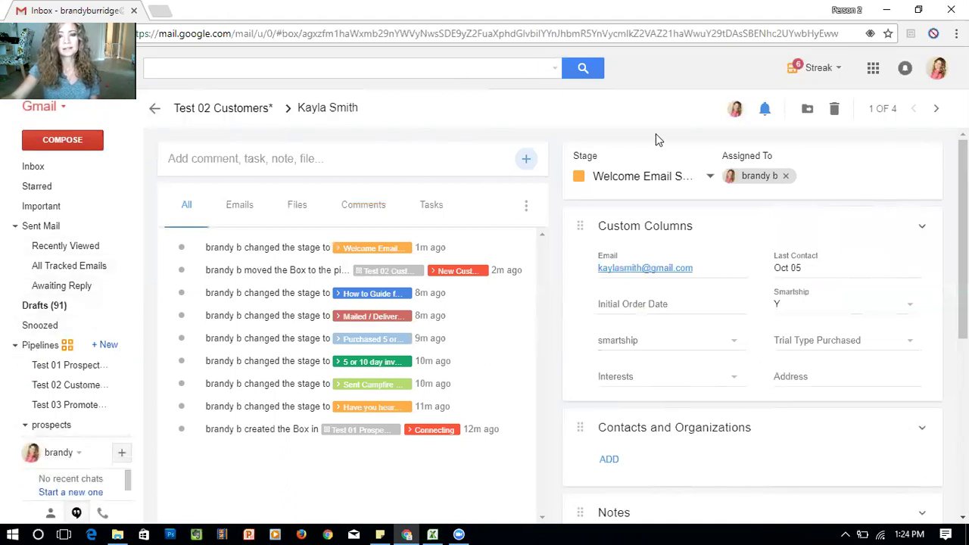
Move the customer's box to Test 03 Promoters, accepting loss of its order and Smartship fields
click(807, 109)
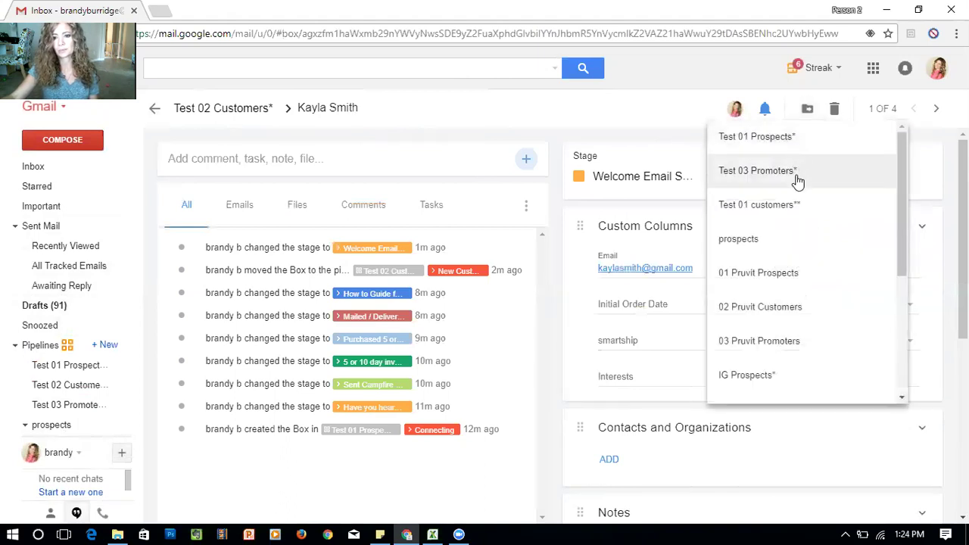
click(797, 173)
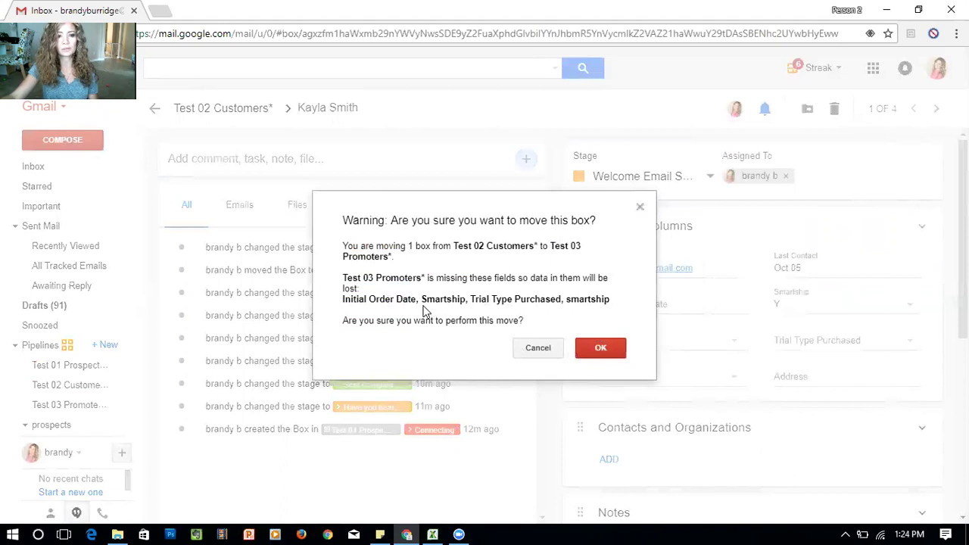
click(600, 349)
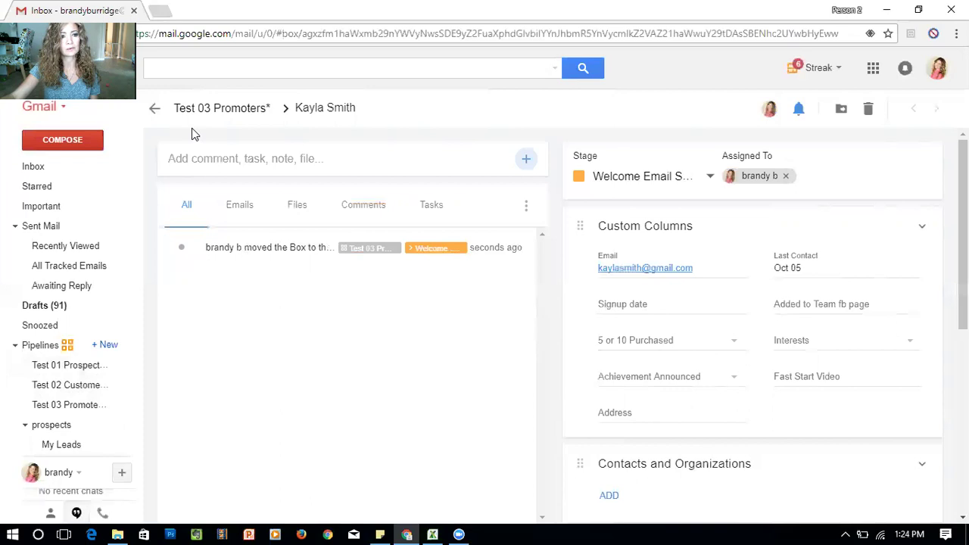
View the moved box in Test 03 Promoters, then go back to the Gmail inbox
click(81, 404)
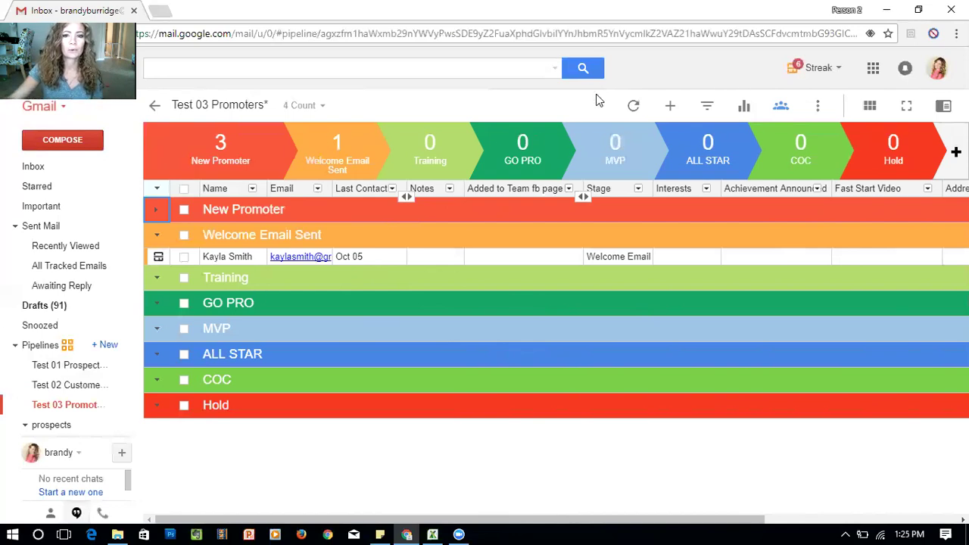
click(155, 105)
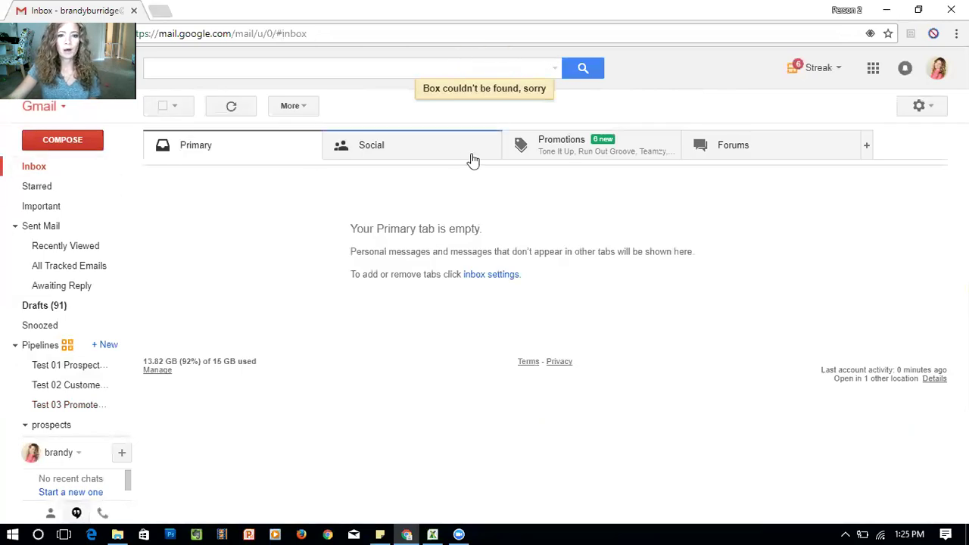
Open Test 01 Prospects and check both boxes in the Connecting stage
mouse_move(78, 333)
click(54, 367)
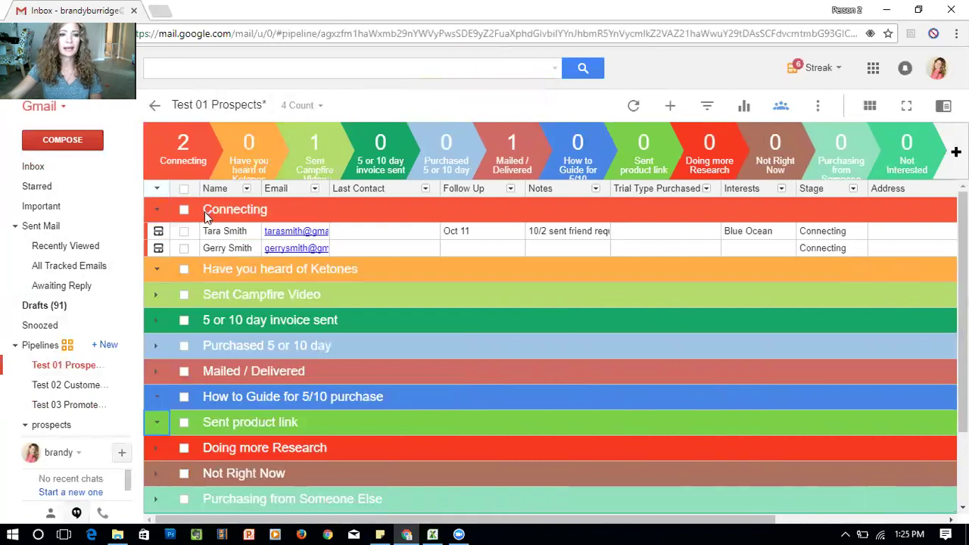
click(183, 231)
click(181, 247)
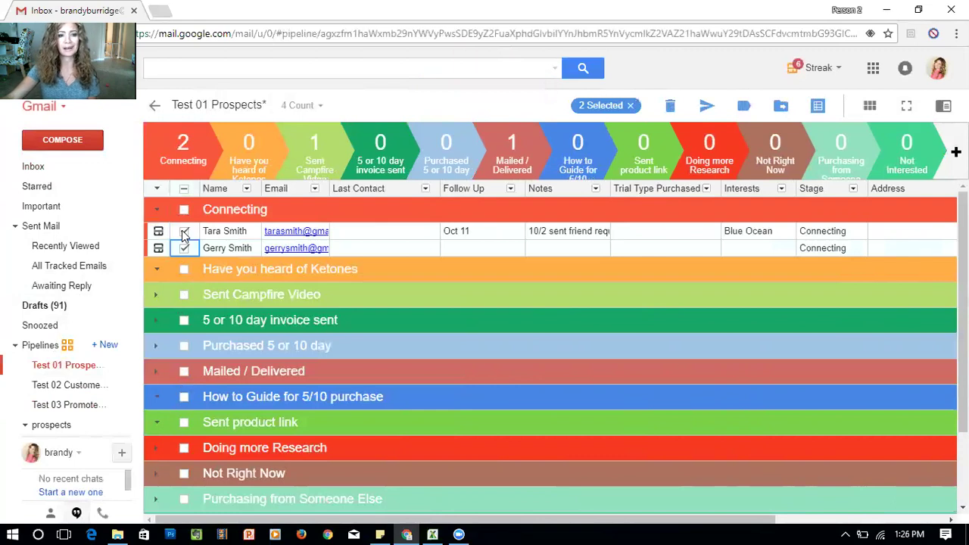
click(184, 211)
click(184, 212)
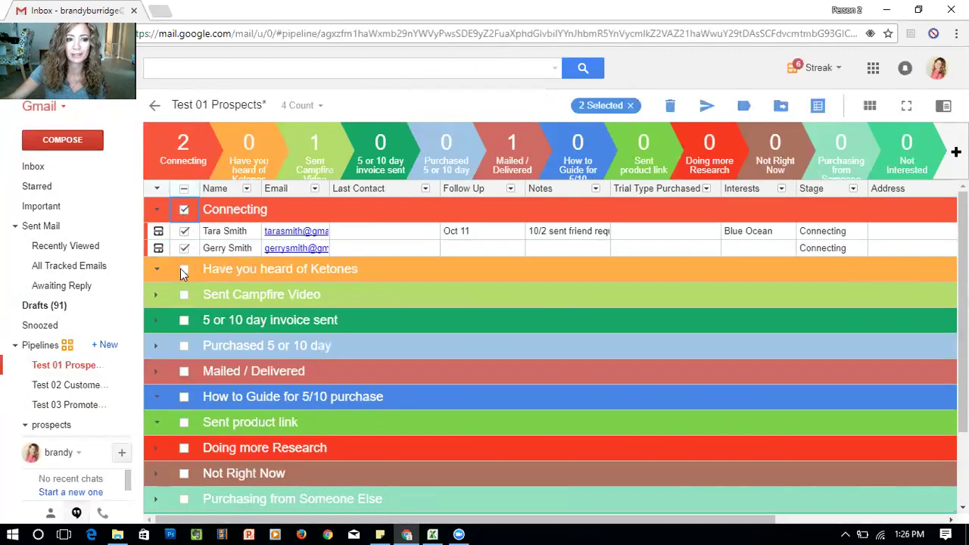
click(184, 210)
click(184, 231)
click(186, 251)
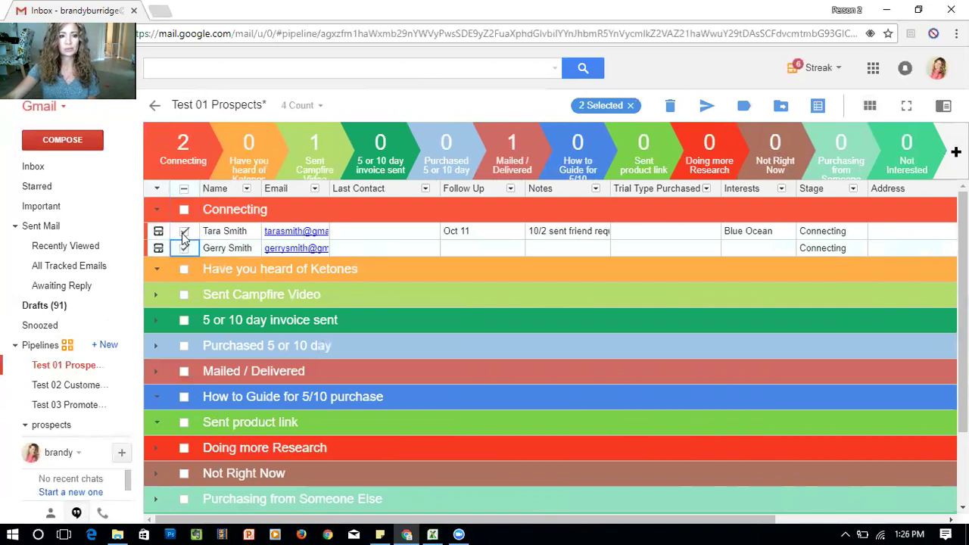
Discard the accidentally started new email draft
mouse_move(162, 134)
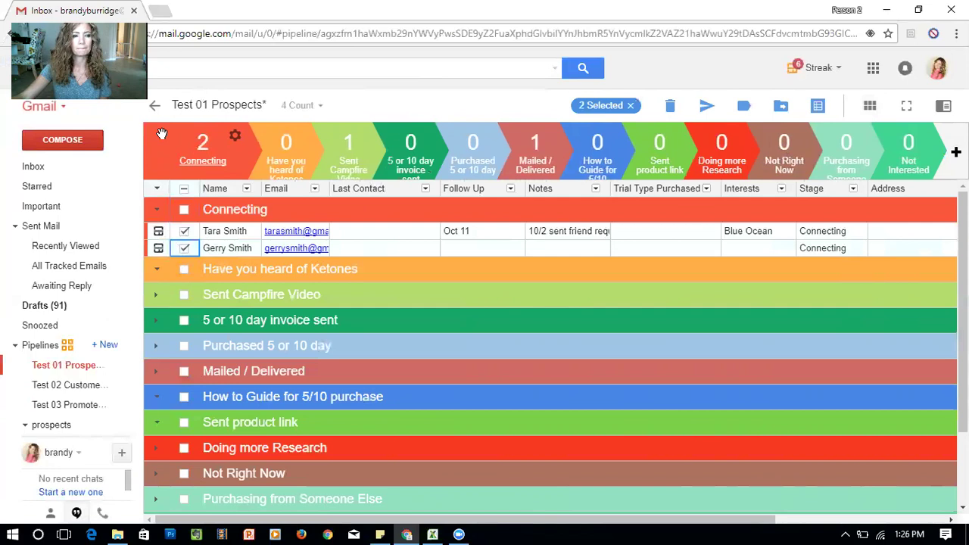
click(62, 139)
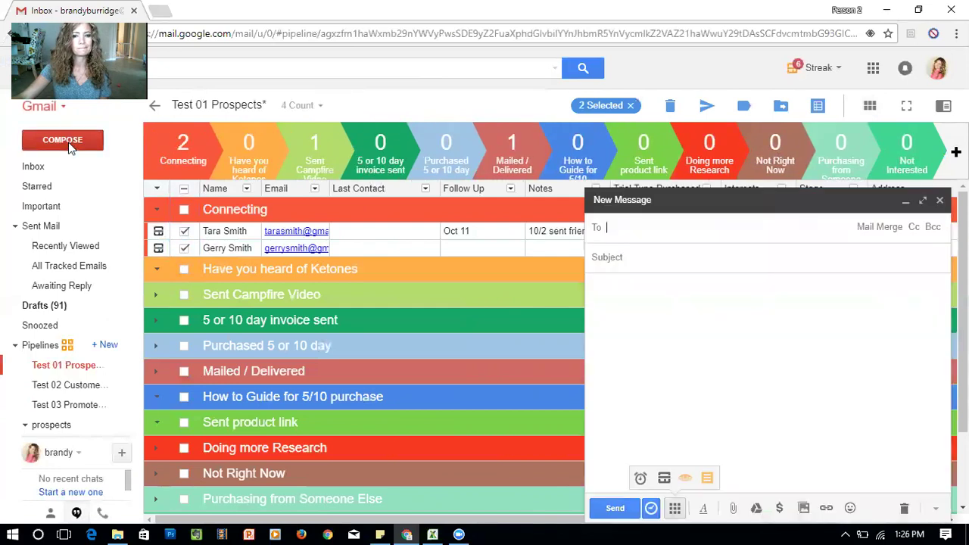
click(905, 510)
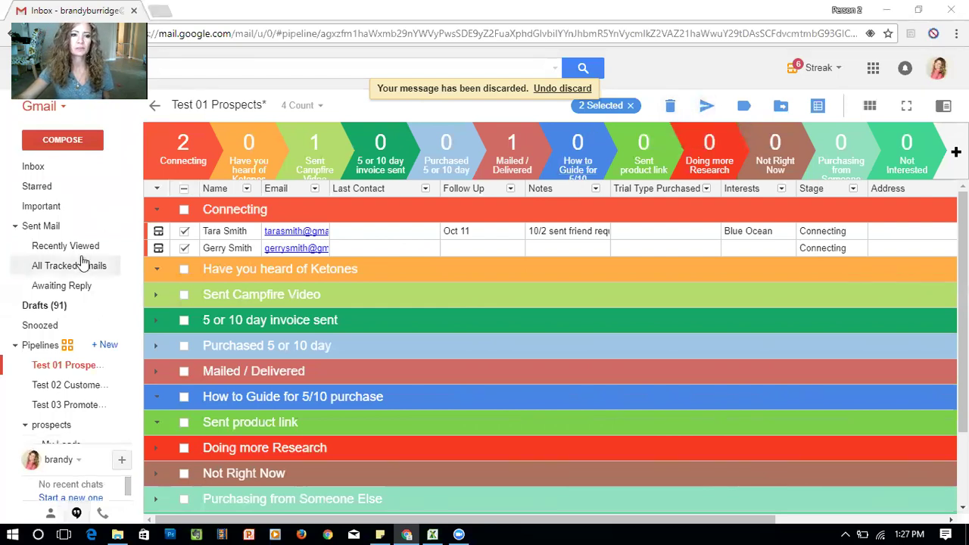
Compose a mail merge with the Customer | How to Guide snippet, greeting 'Hi there!'
click(706, 106)
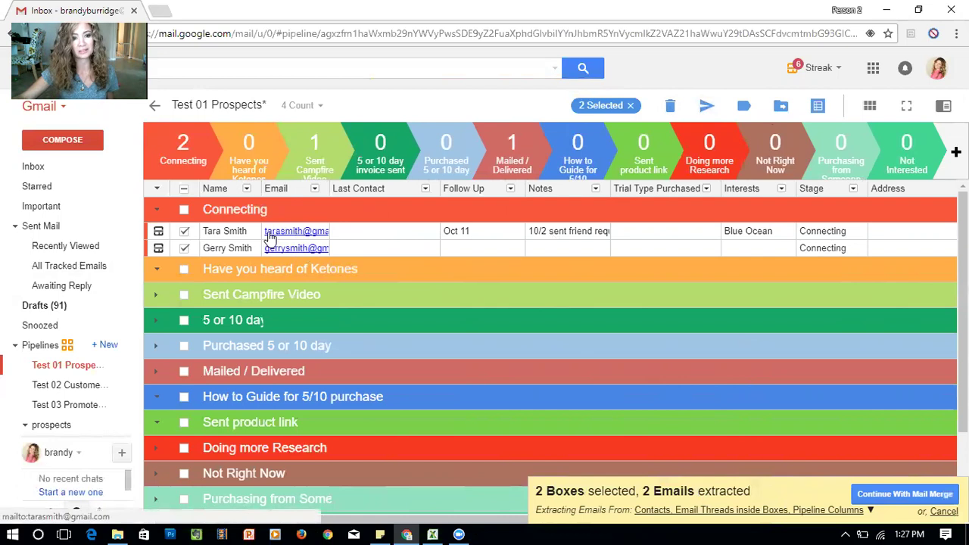
click(865, 496)
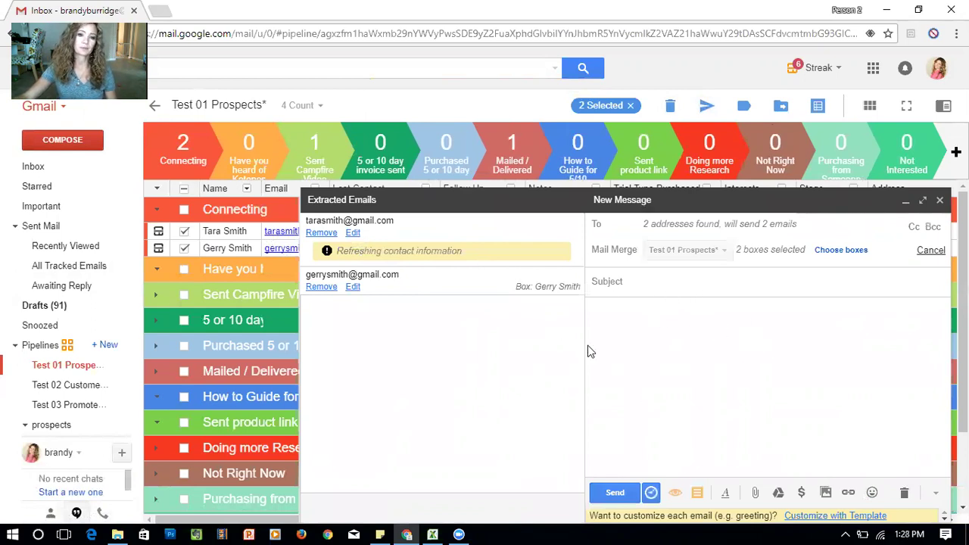
click(698, 492)
click(750, 394)
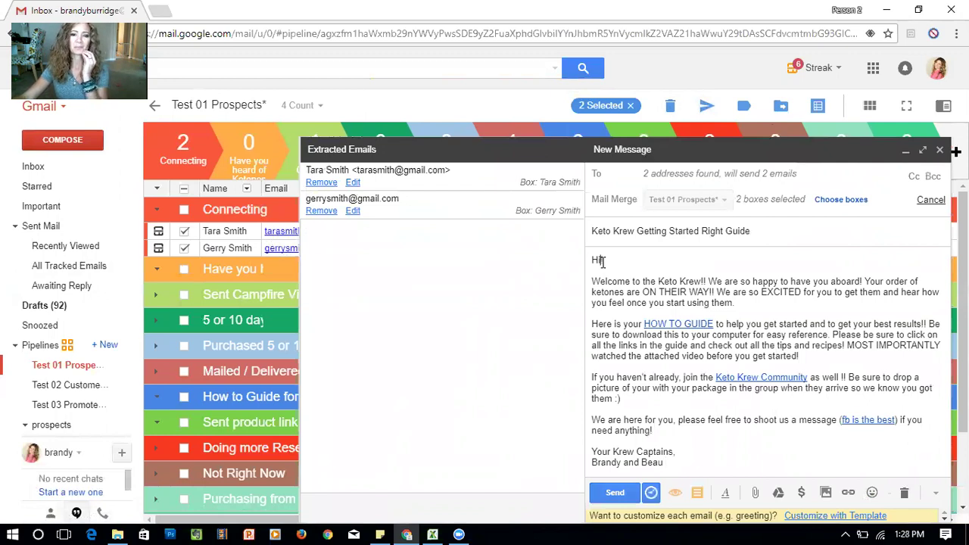
text(there)
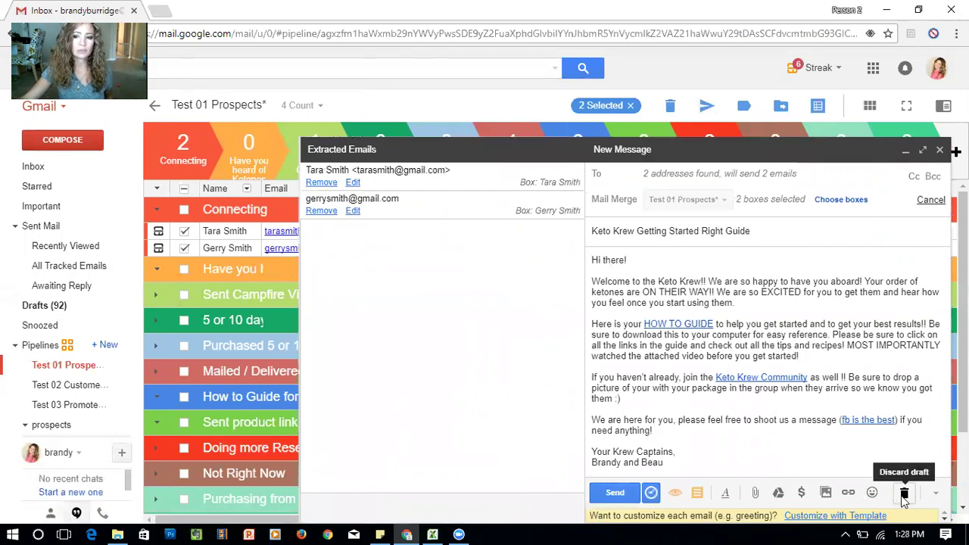
Restart the mail merge, check the Send Later scheduling options, then close the draft unsent
click(903, 494)
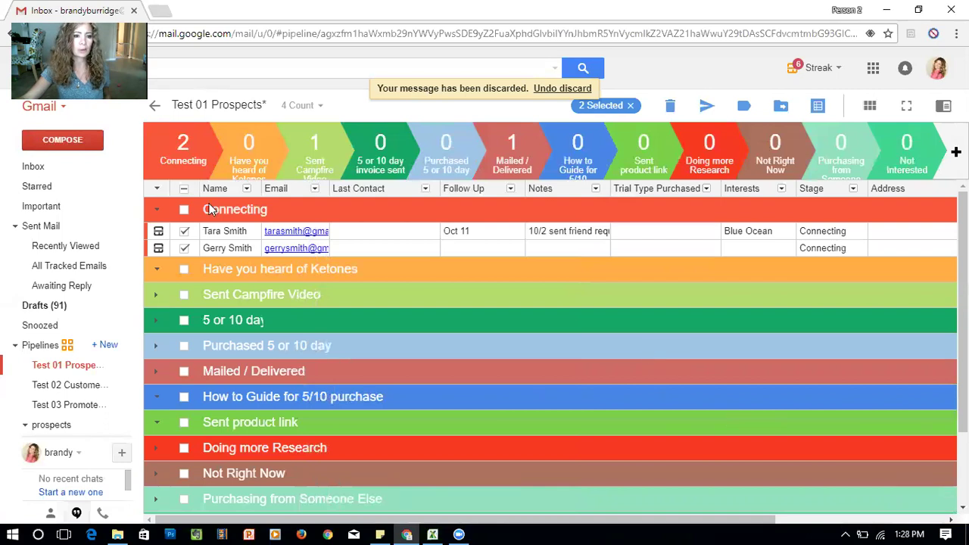
click(707, 107)
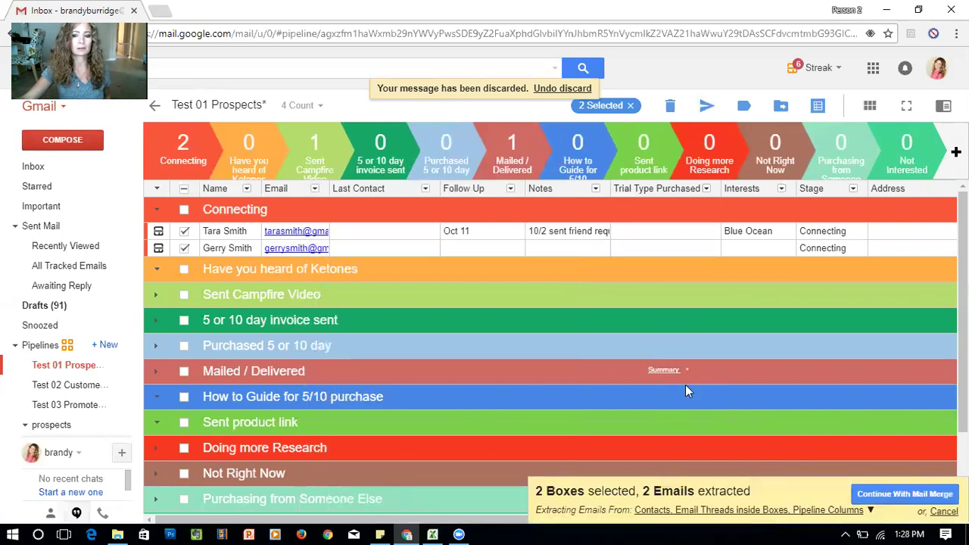
click(912, 494)
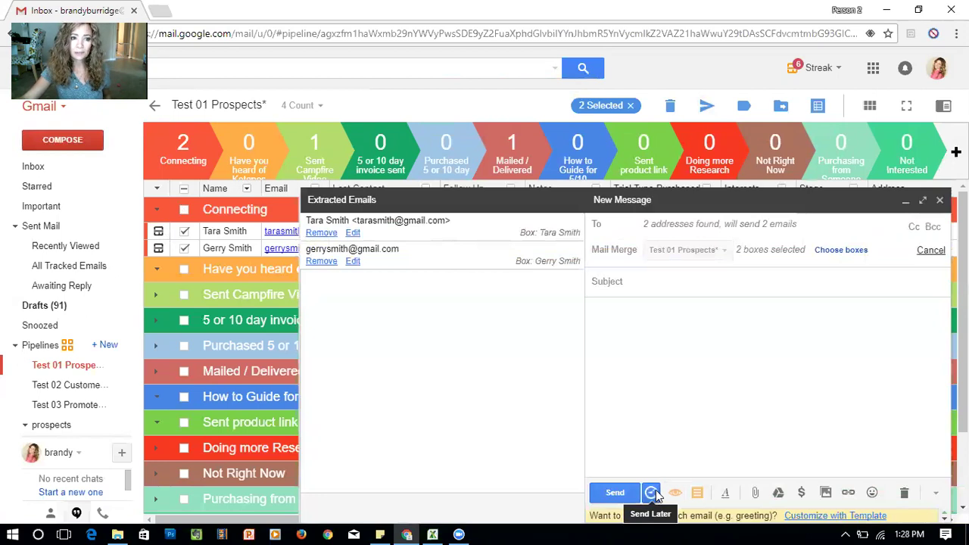
click(653, 494)
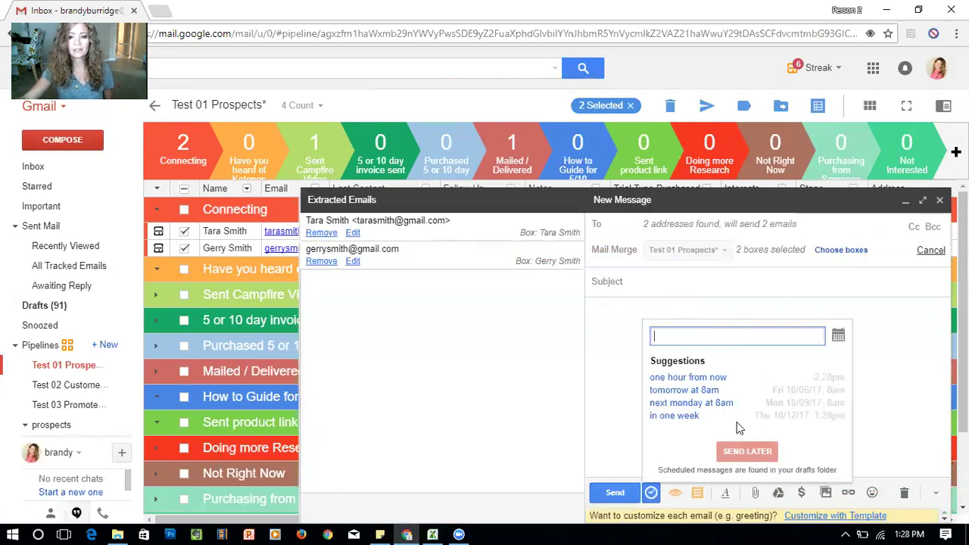
click(940, 200)
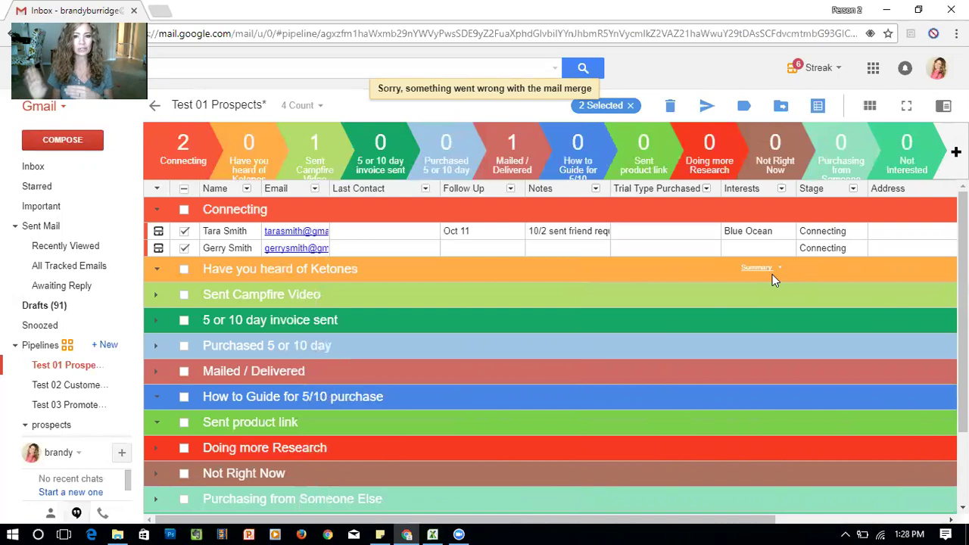
Uncheck both Connecting boxes and switch to the test customers workbook in Excel
click(182, 232)
click(184, 248)
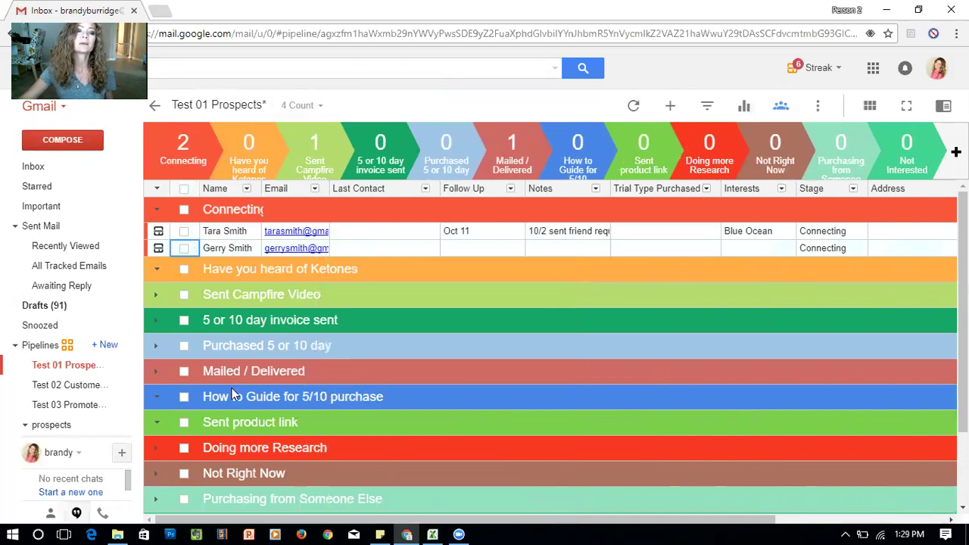
click(432, 535)
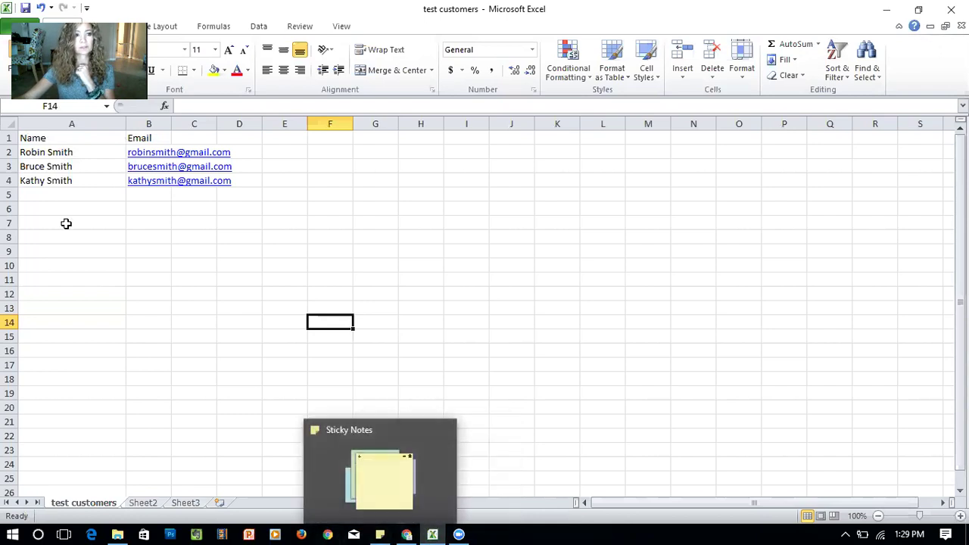
Restore and move the Excel window, then maximize it again
double_click(100, 11)
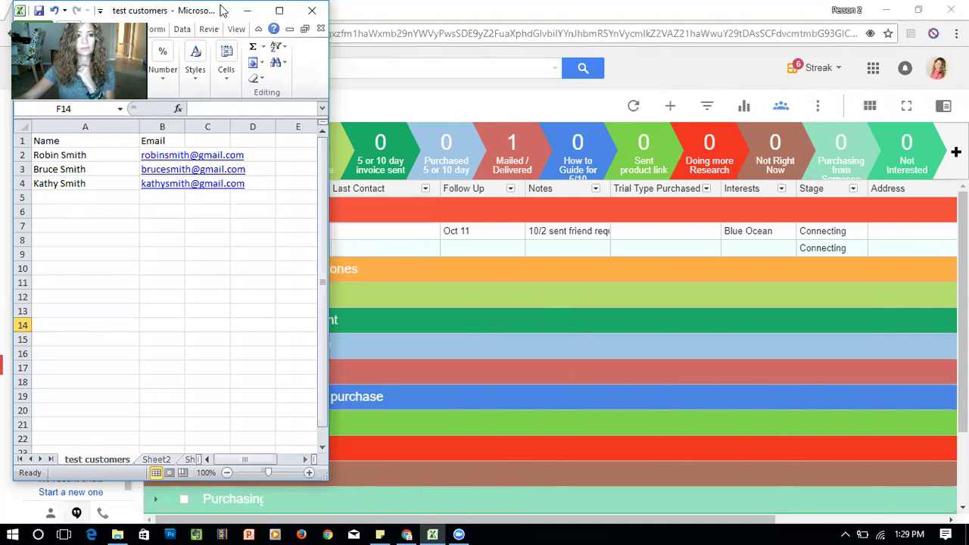
drag(222, 10, 392, 78)
click(449, 78)
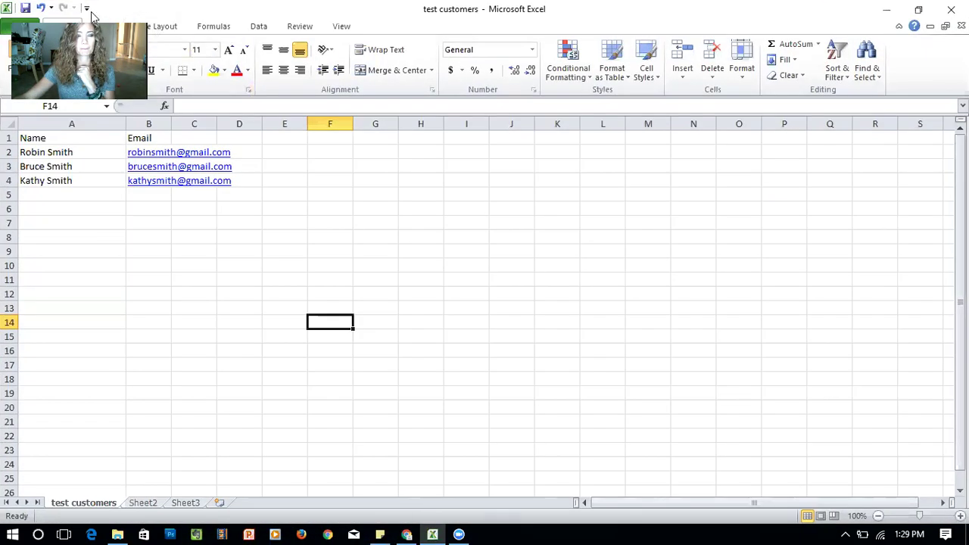
Save the active sheet as CSV, replacing test customers.csv, then return to the Streak pipeline
key(alt+f)
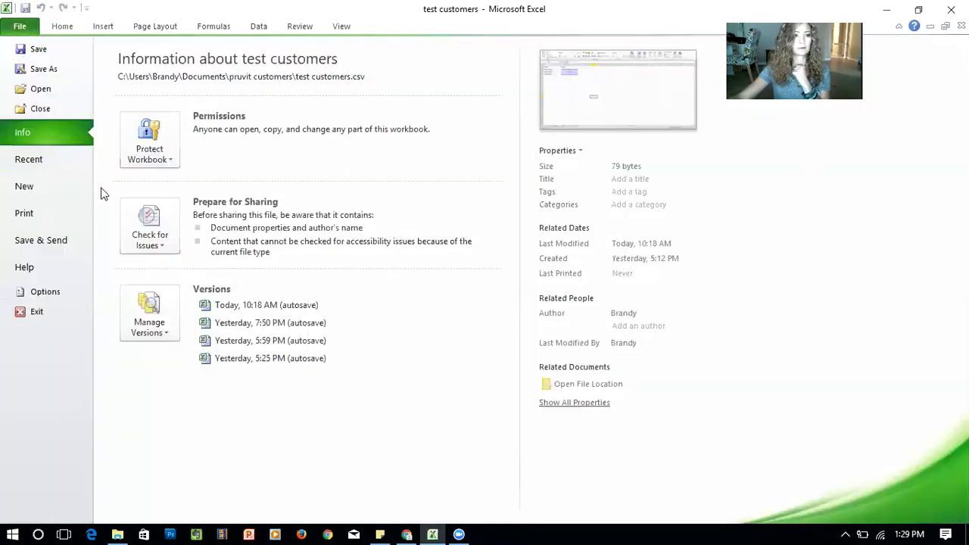
click(41, 69)
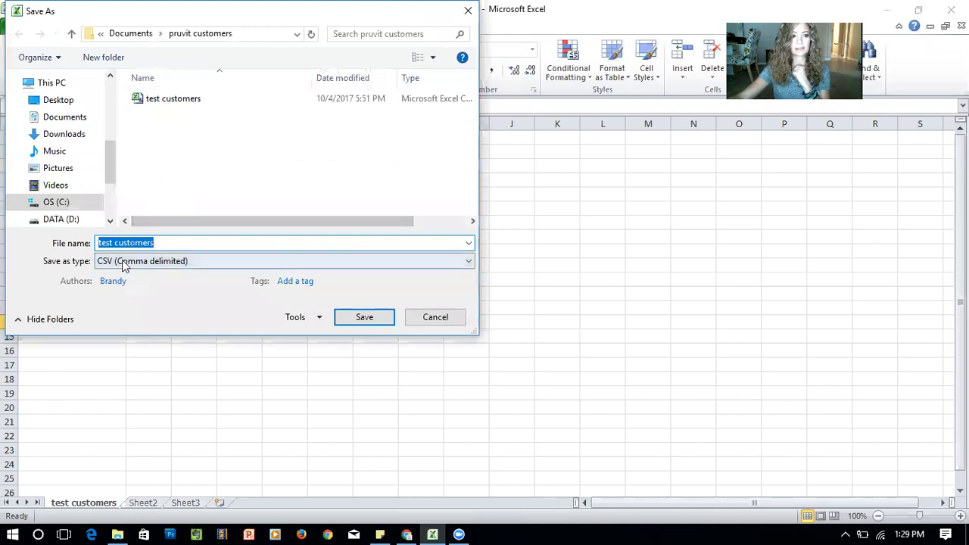
click(368, 316)
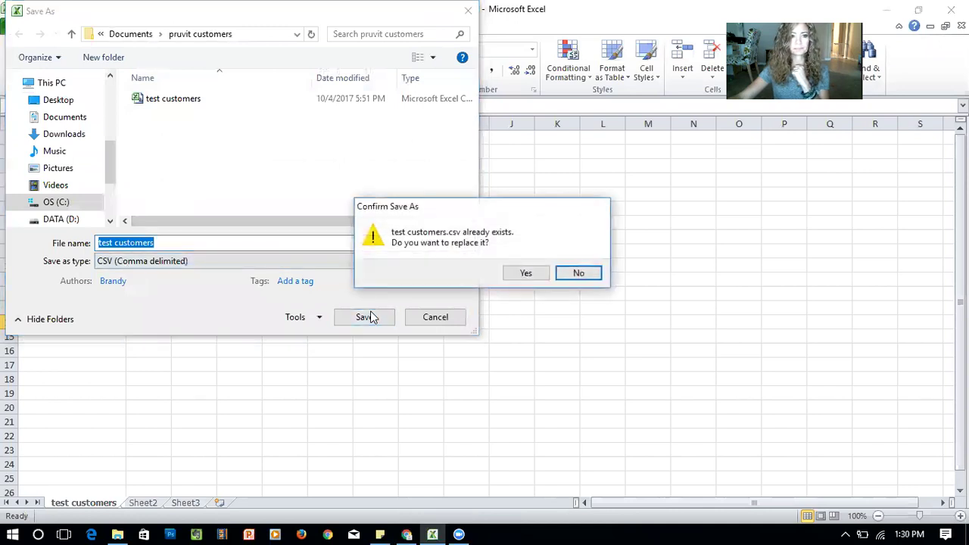
click(530, 274)
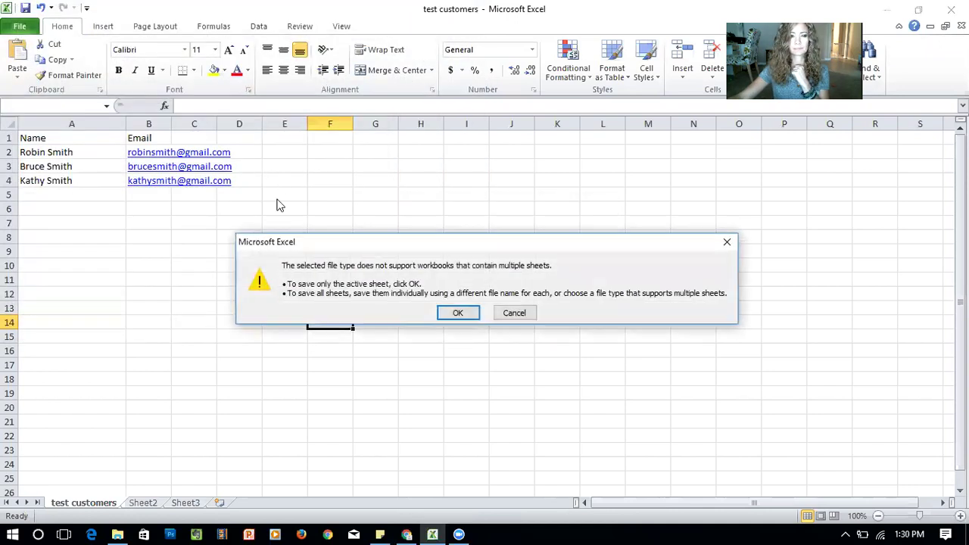
click(462, 315)
click(429, 315)
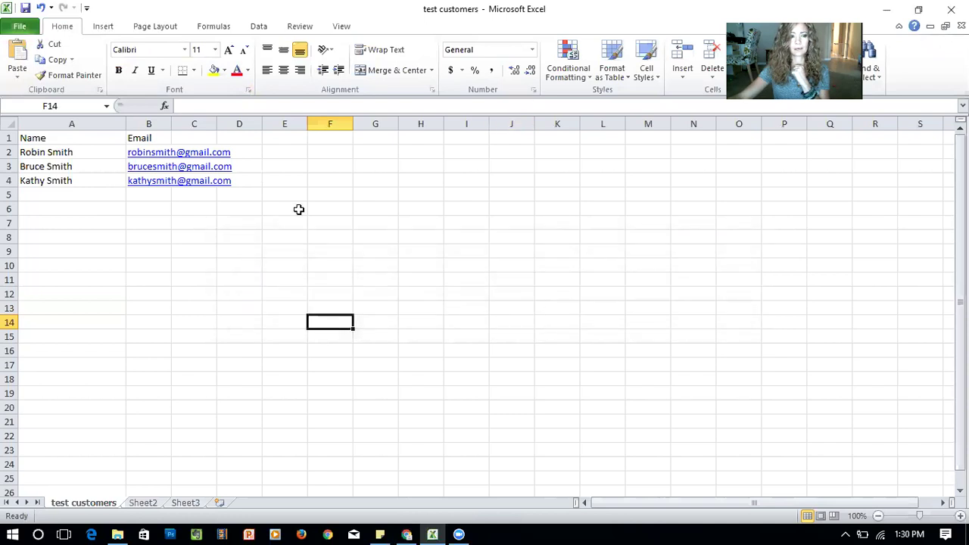
click(409, 530)
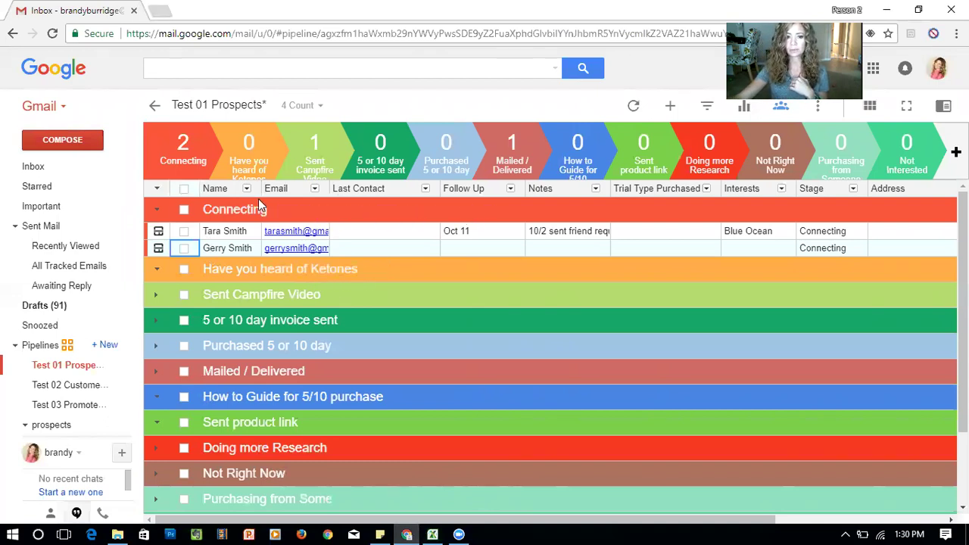
Open the Test 01 Prospects more-options menu listing Import Boxes from CSV
click(241, 214)
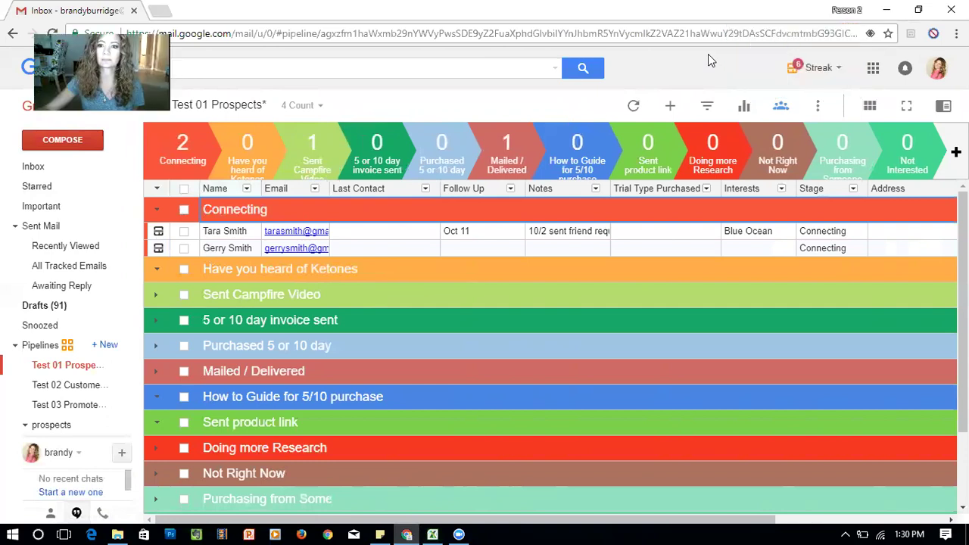
click(817, 105)
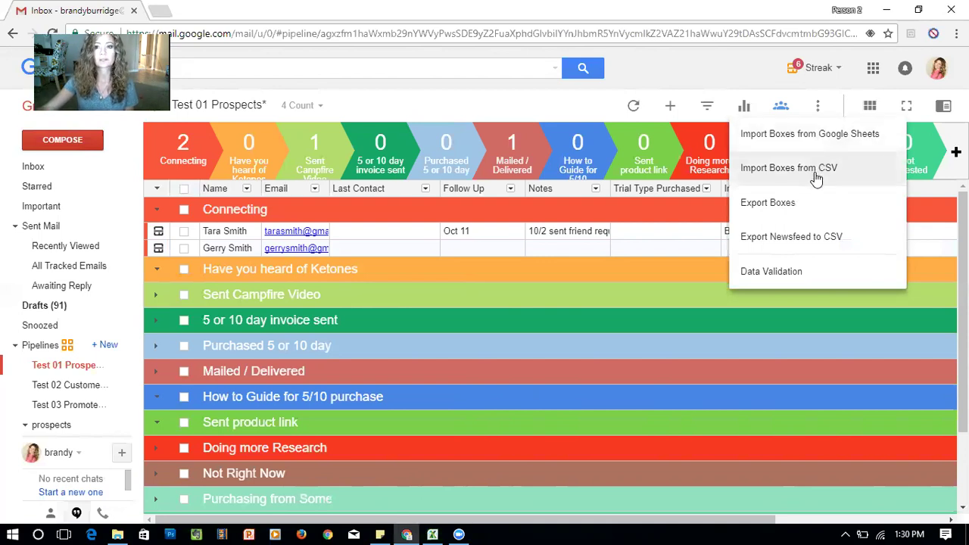
Import the 3 boxes from test customers.csv, then collapse the Connecting group
click(815, 168)
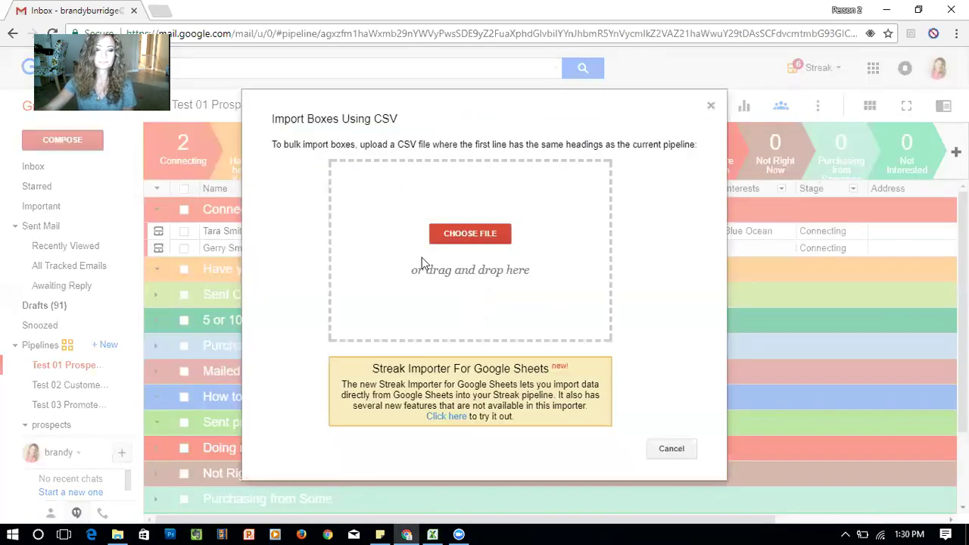
click(457, 234)
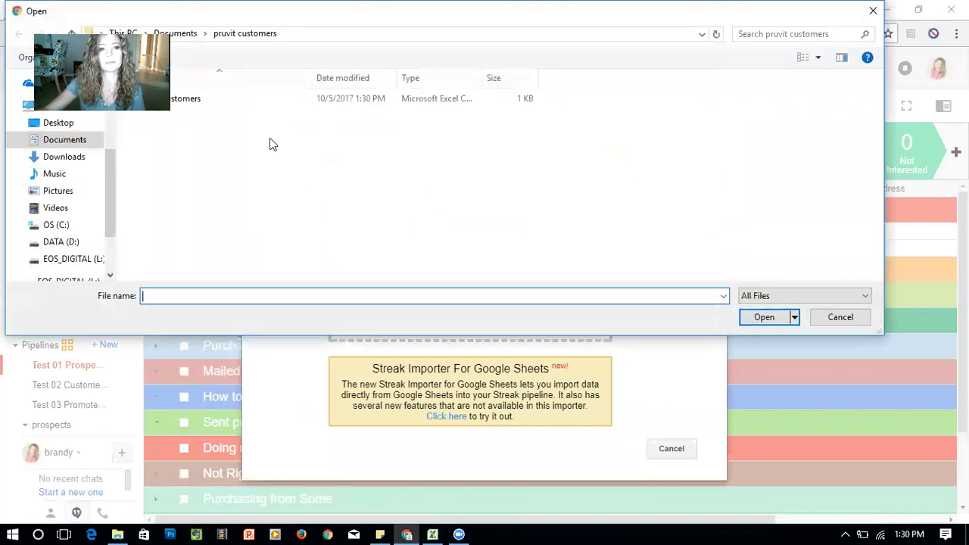
click(255, 99)
click(755, 313)
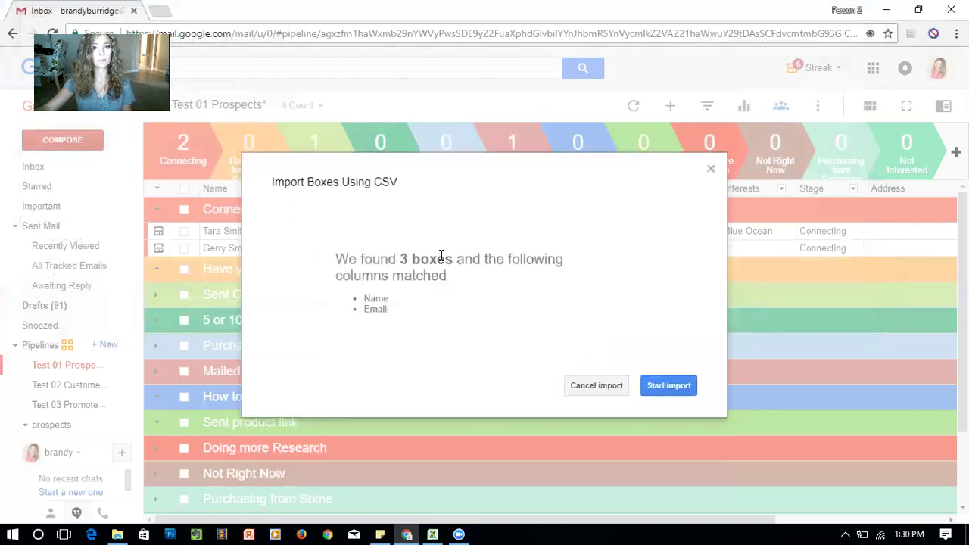
drag(478, 186, 649, 221)
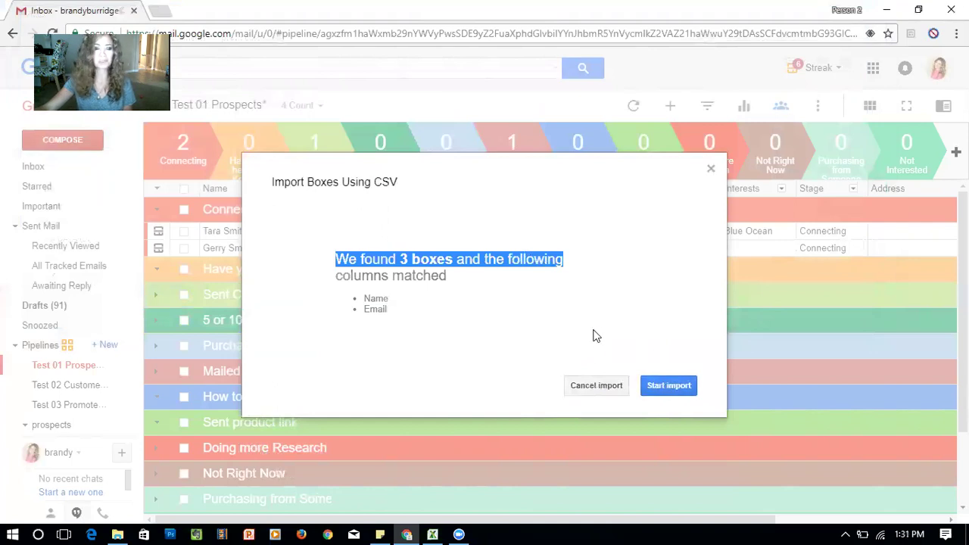
click(671, 388)
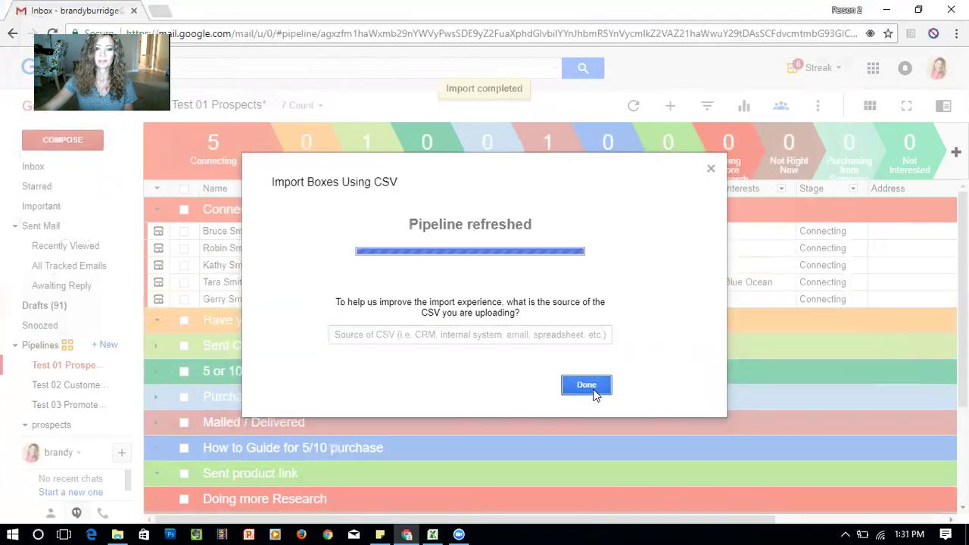
click(710, 170)
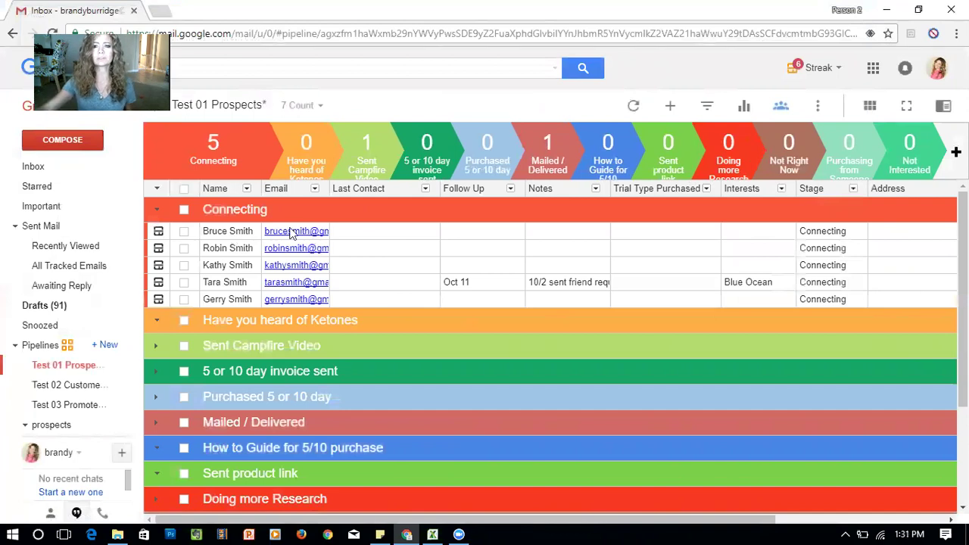
click(158, 211)
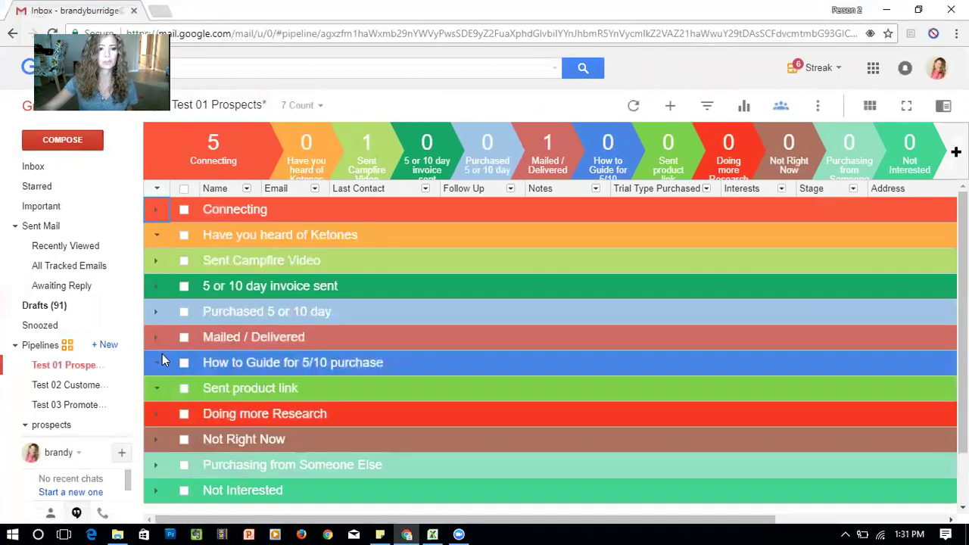